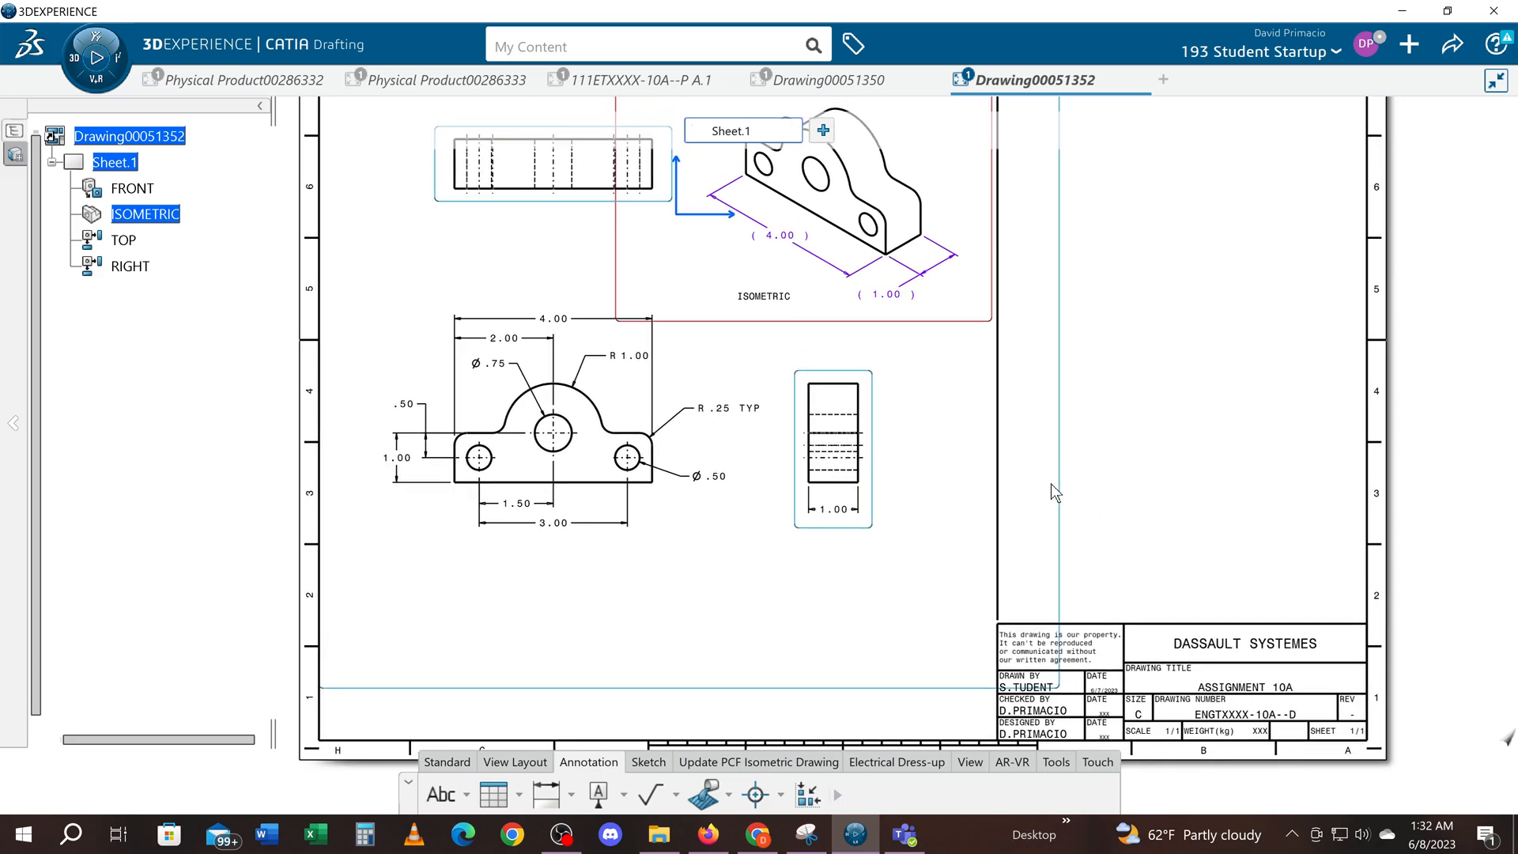
mouse_move(590, 604)
middle_down()
mouse_move(637, 623)
mouse_move(627, 586)
mouse_move(671, 649)
middle_up()
mouse_move(867, 571)
middle_down()
mouse_move(797, 630)
mouse_move(787, 586)
middle_up()
middle_drag(705, 616, 776, 549)
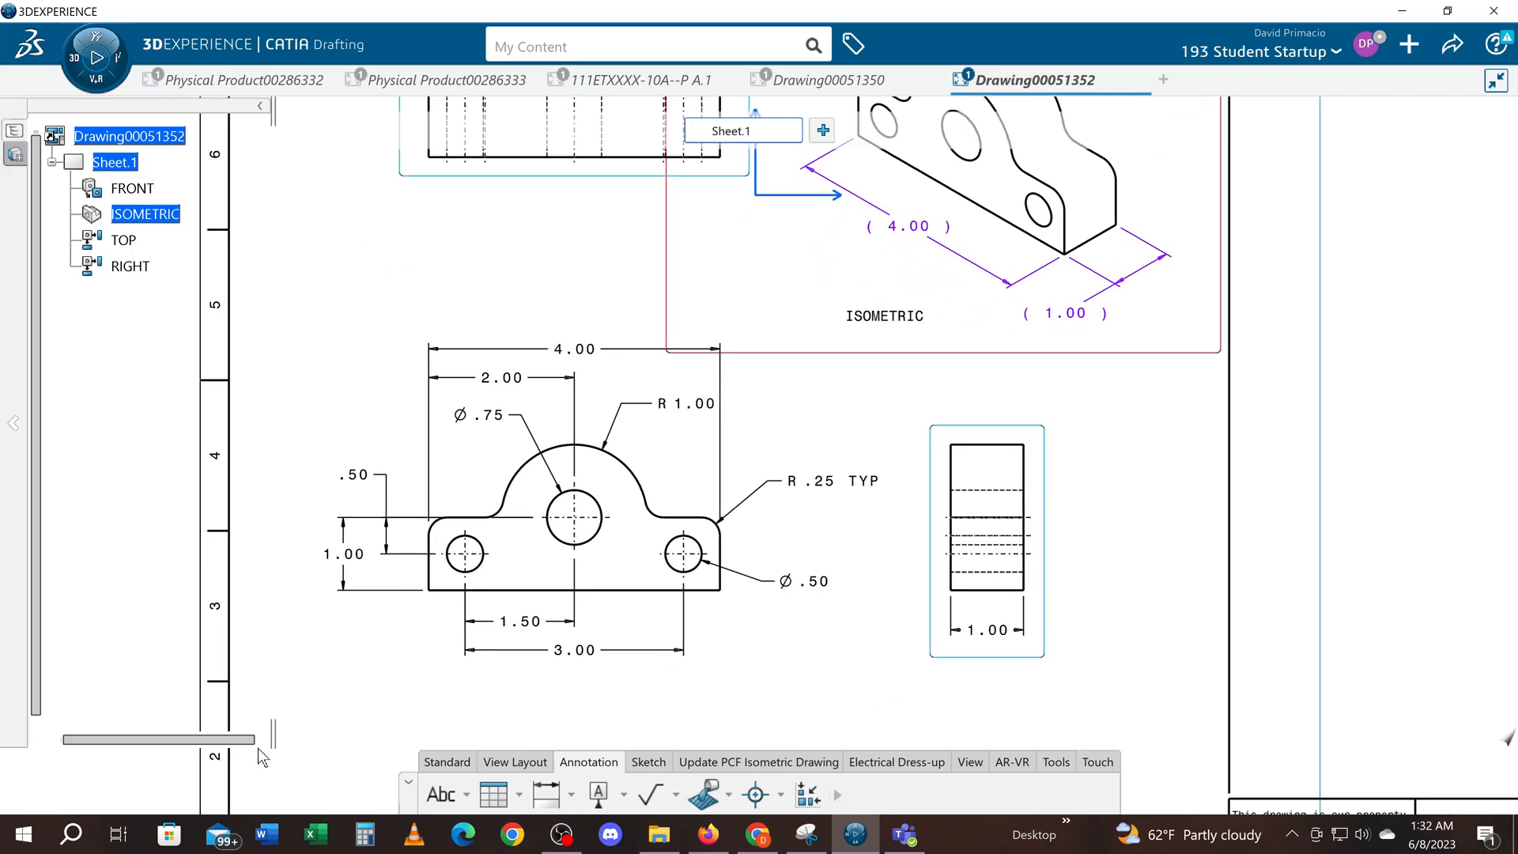
middle_drag(417, 694, 426, 676)
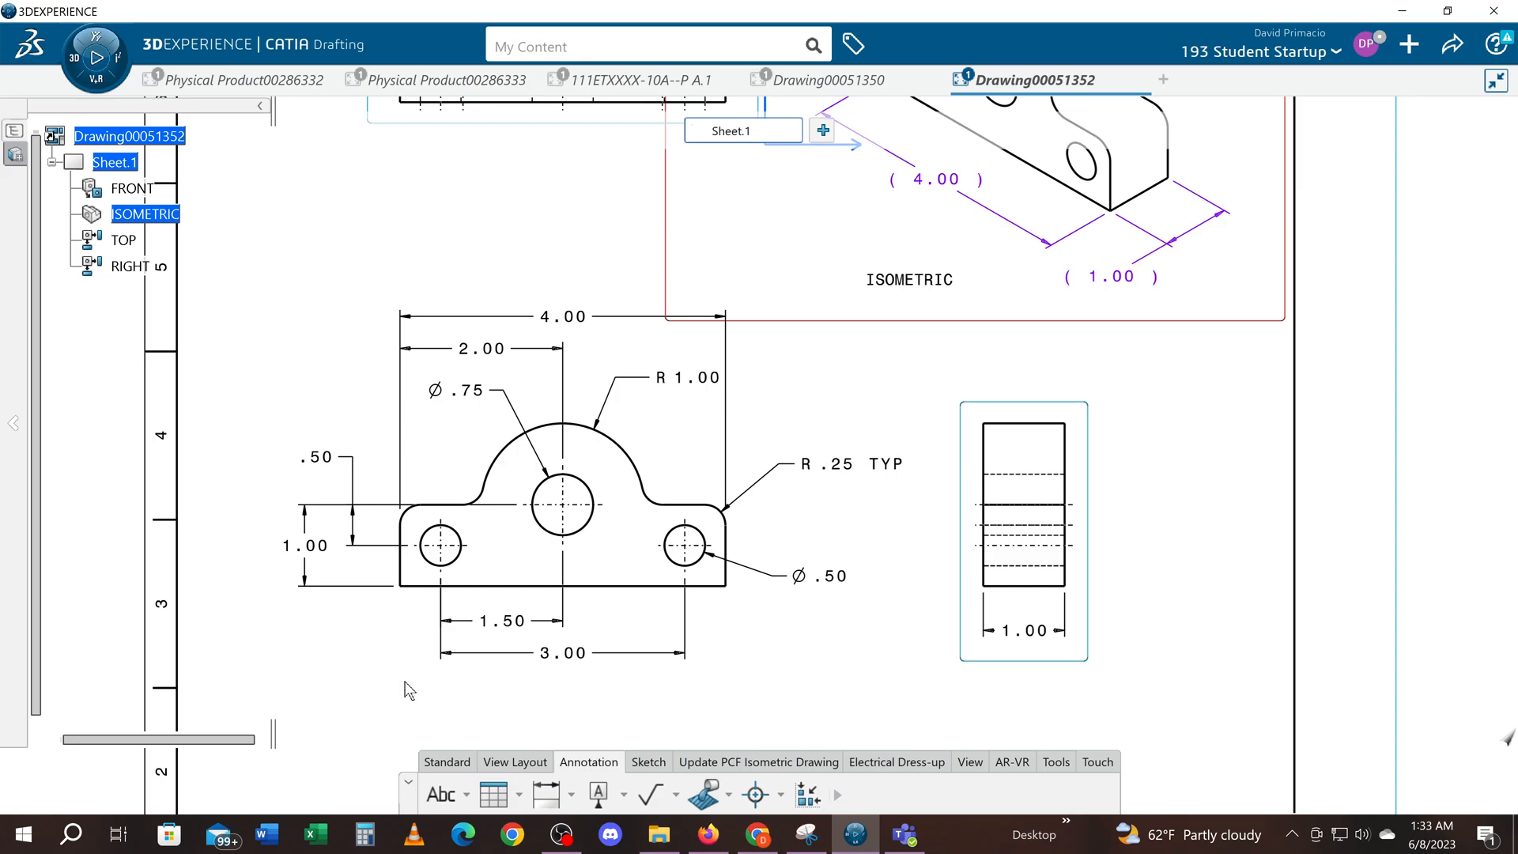
middle_drag(403, 683, 437, 675)
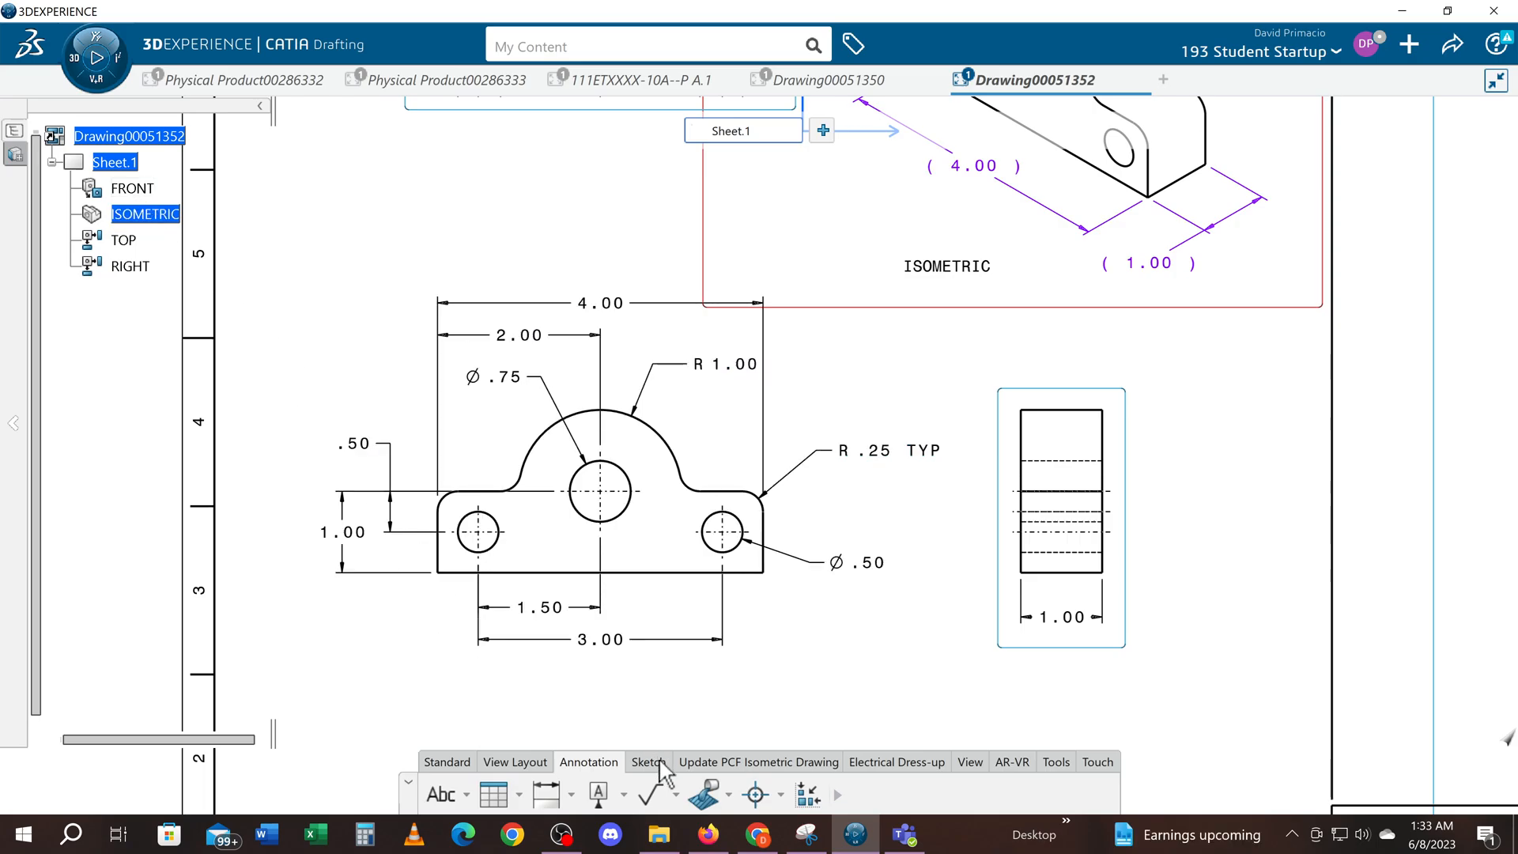
Step: Toggle the display of the view frames off and back on
click(971, 763)
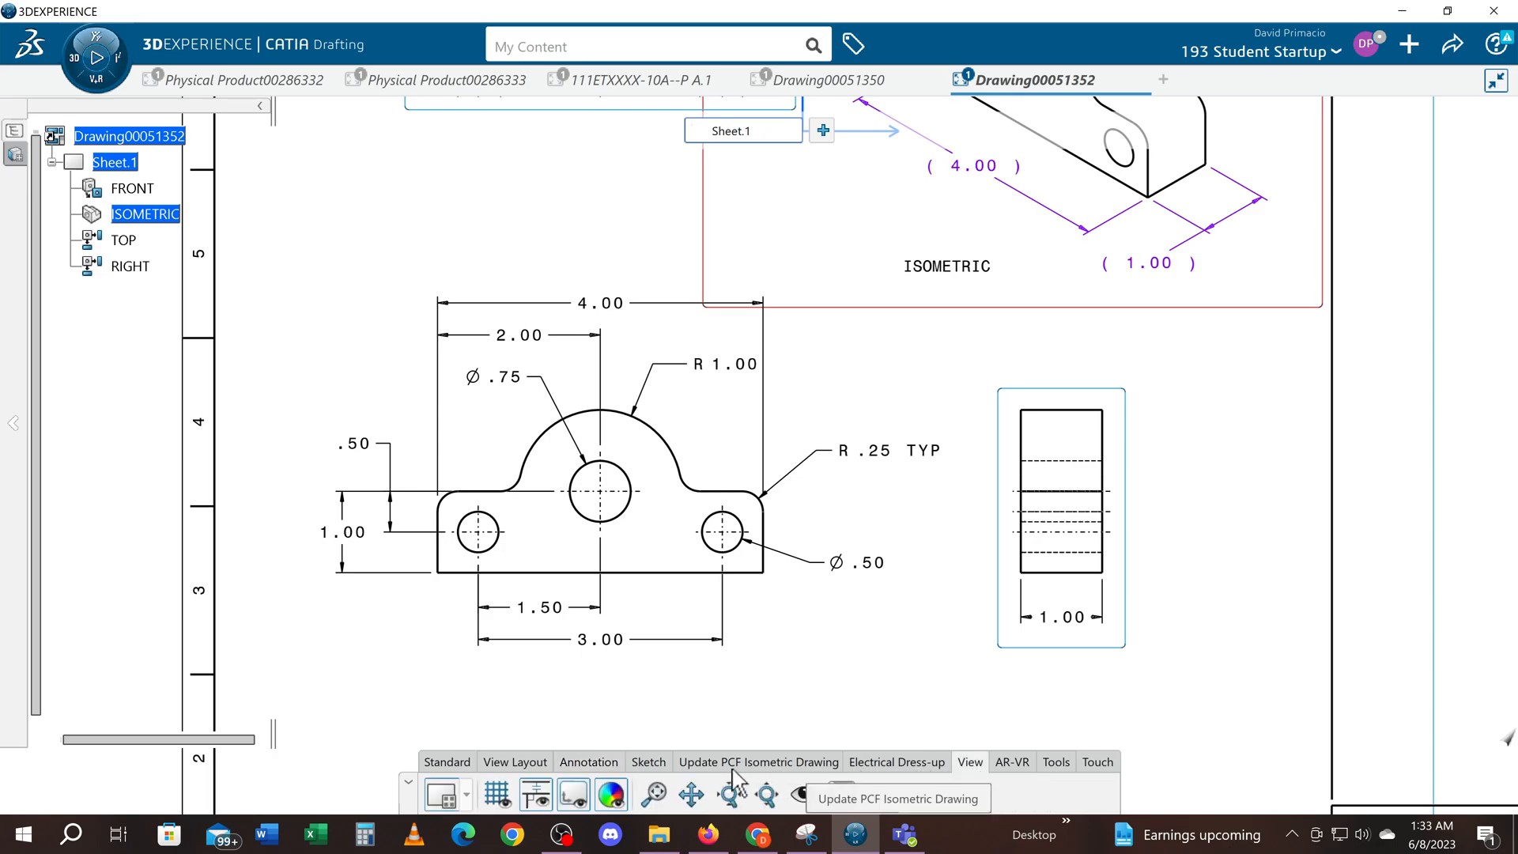
click(573, 795)
click(577, 797)
Step: Activate the front, top and isometric views one after another and select the right view
ctrl+middle_drag(566, 657, 571, 703)
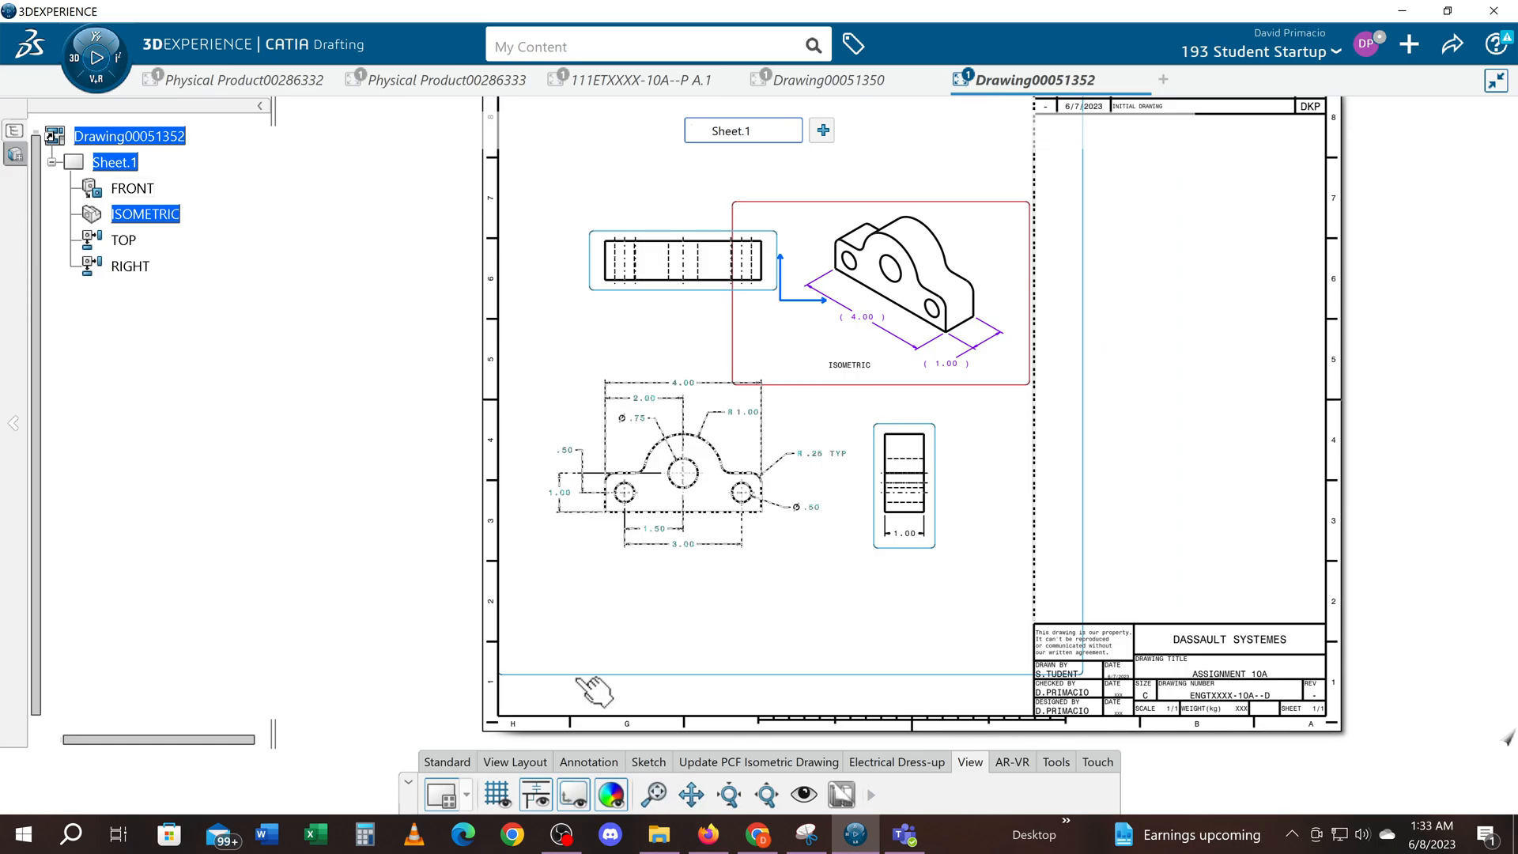
click(581, 678)
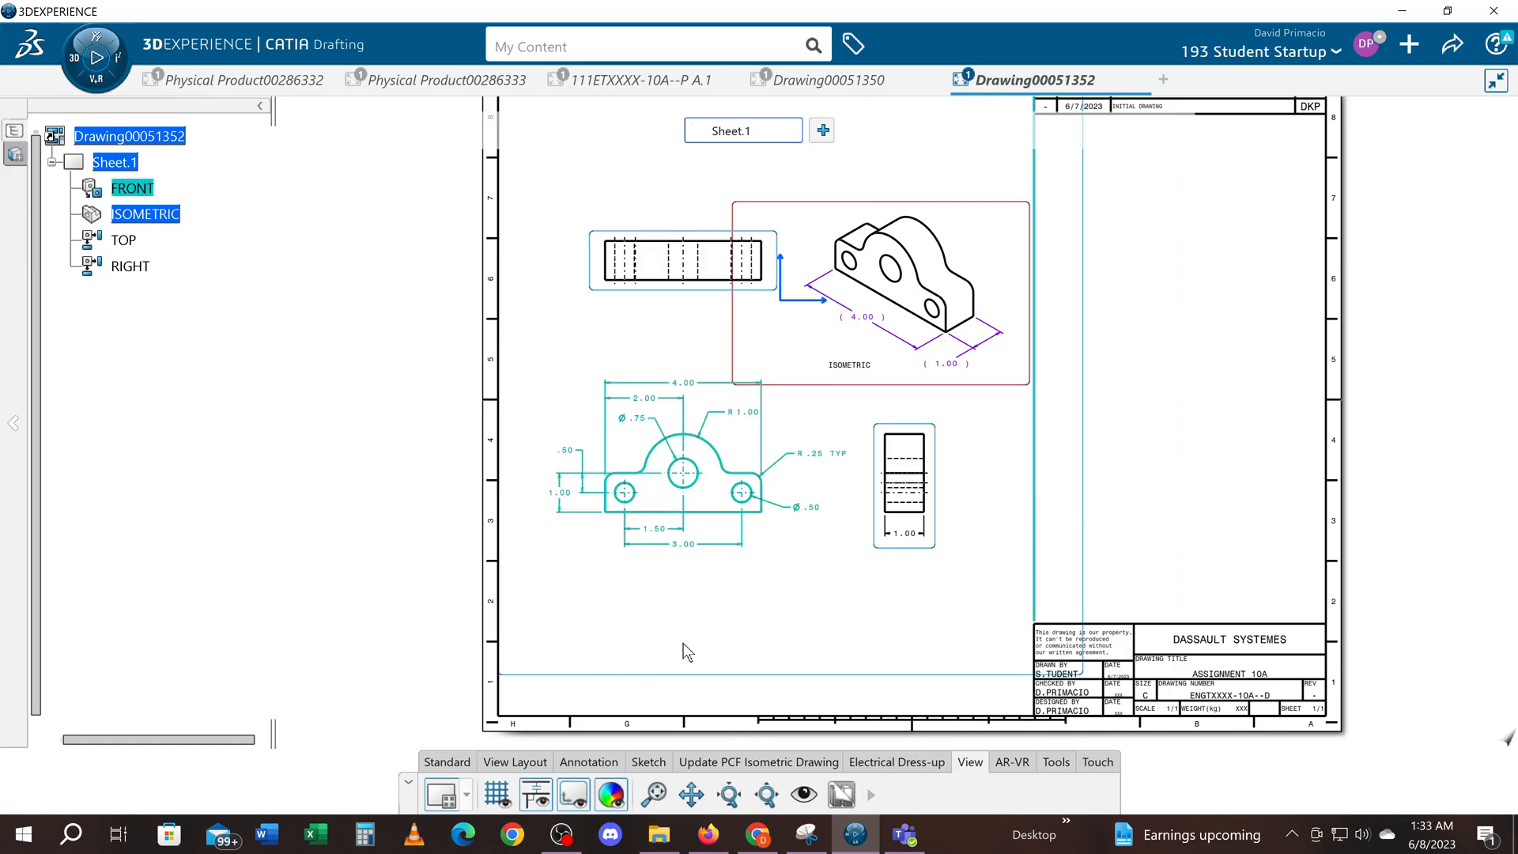
click(655, 679)
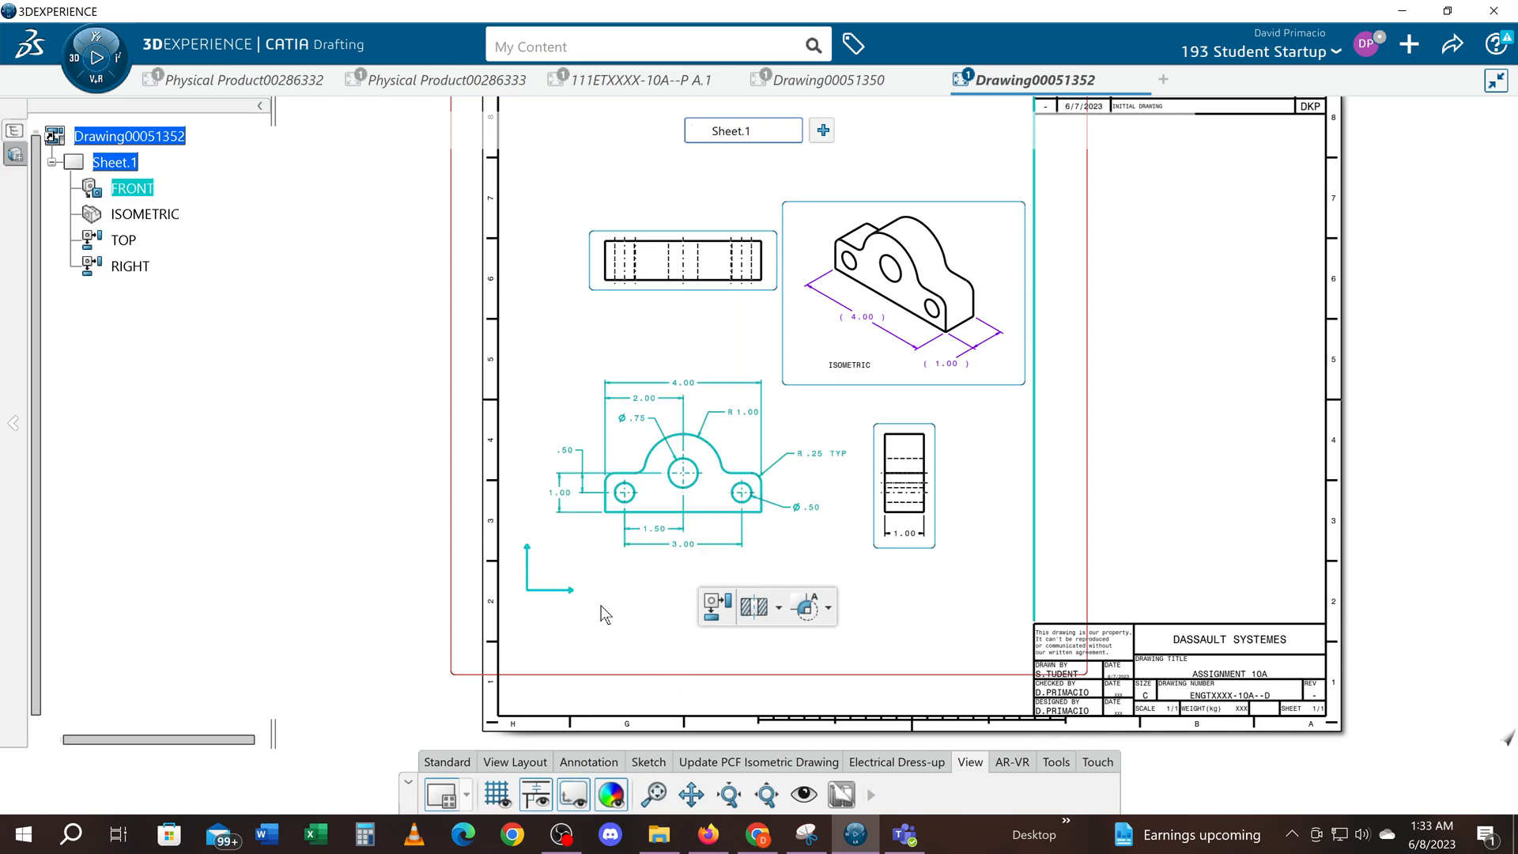
click(646, 300)
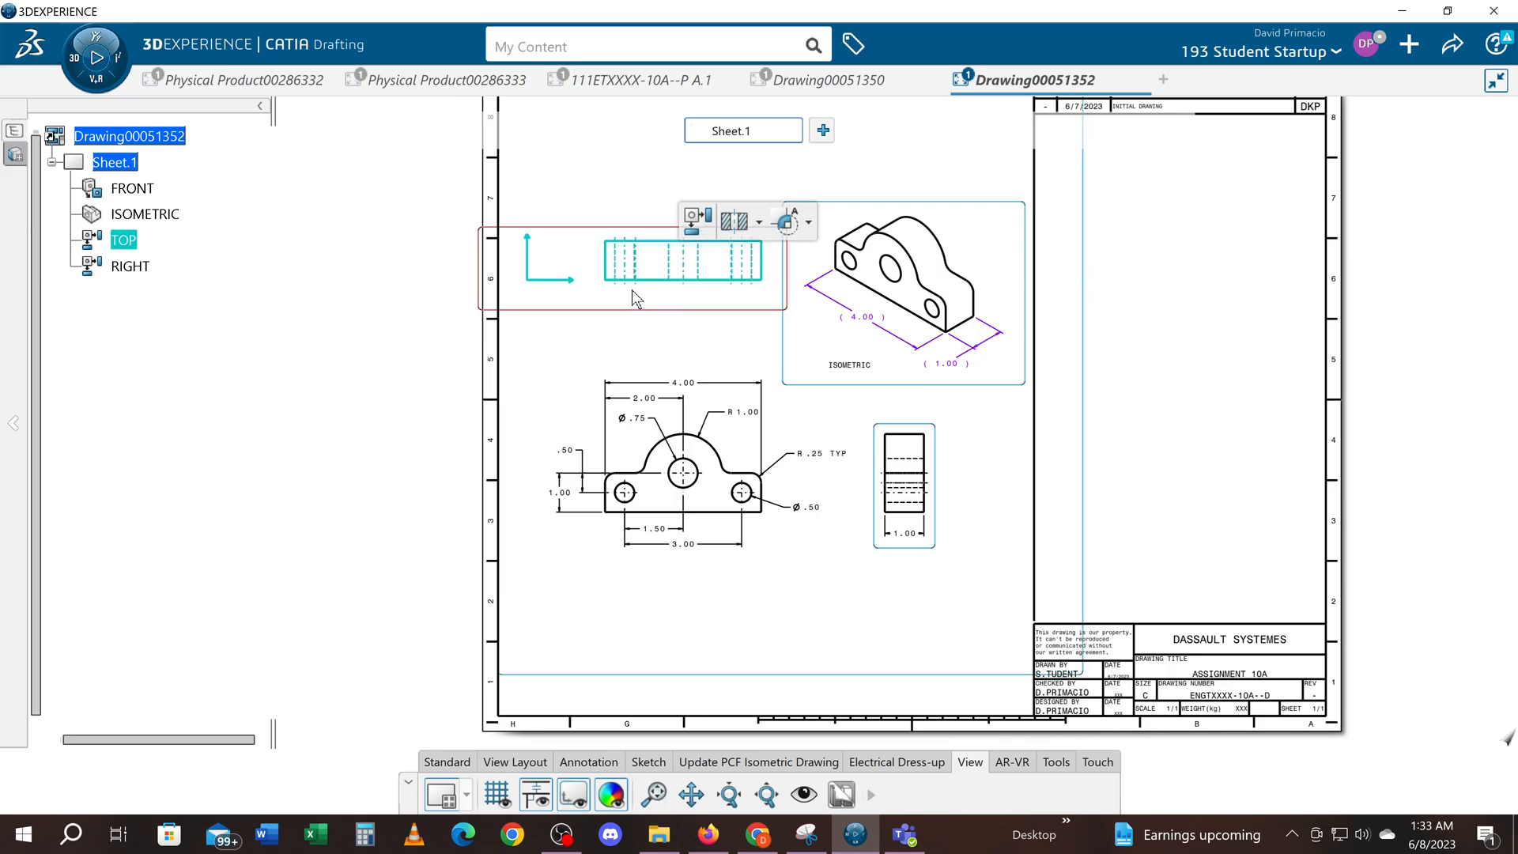
click(787, 348)
click(787, 348)
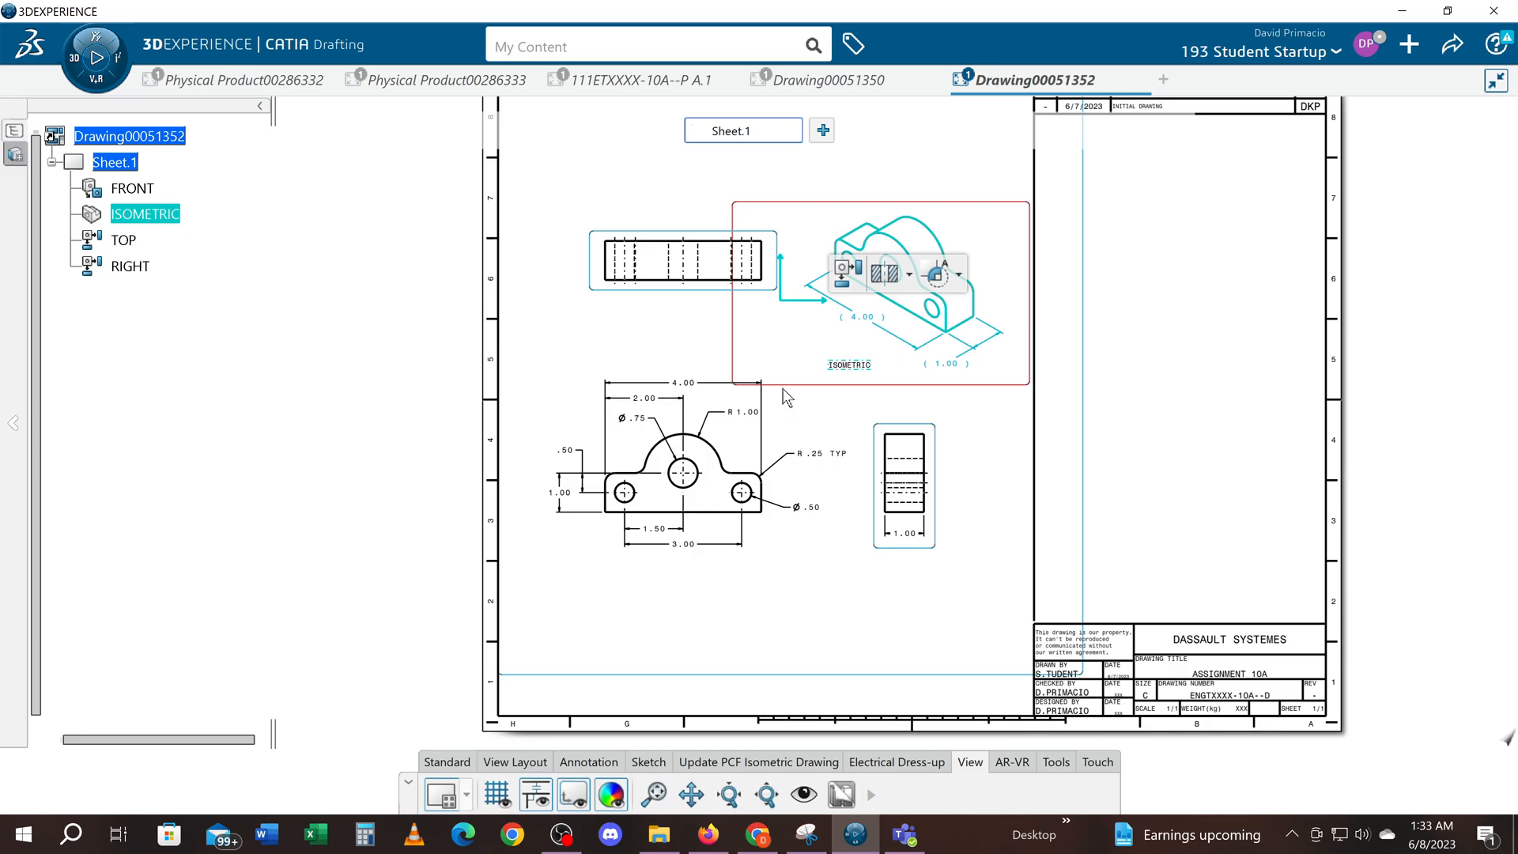
click(890, 457)
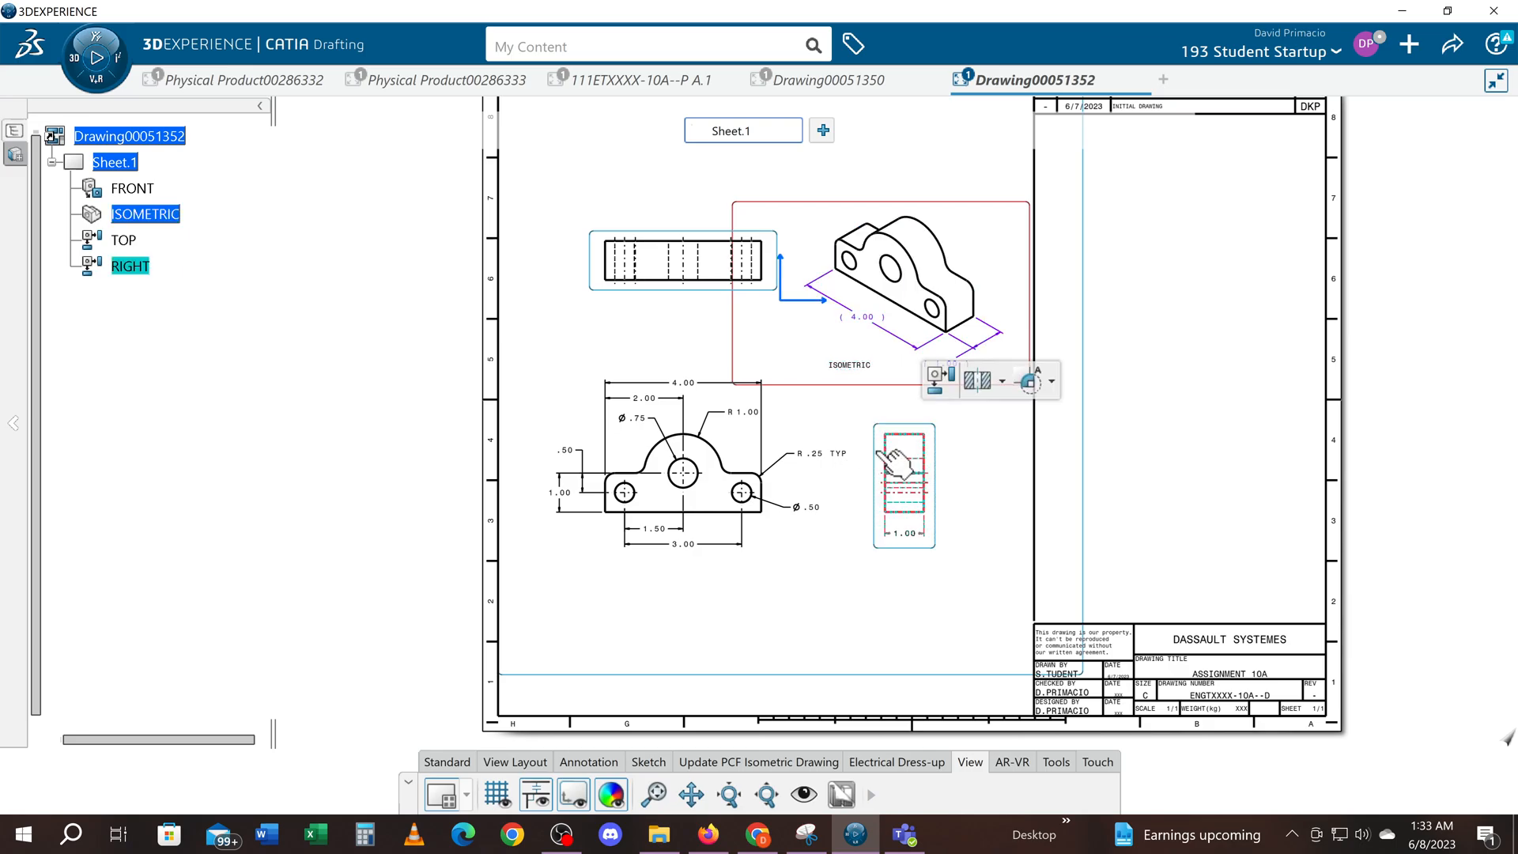
Step: Make the front view the active view
click(681, 668)
click(628, 628)
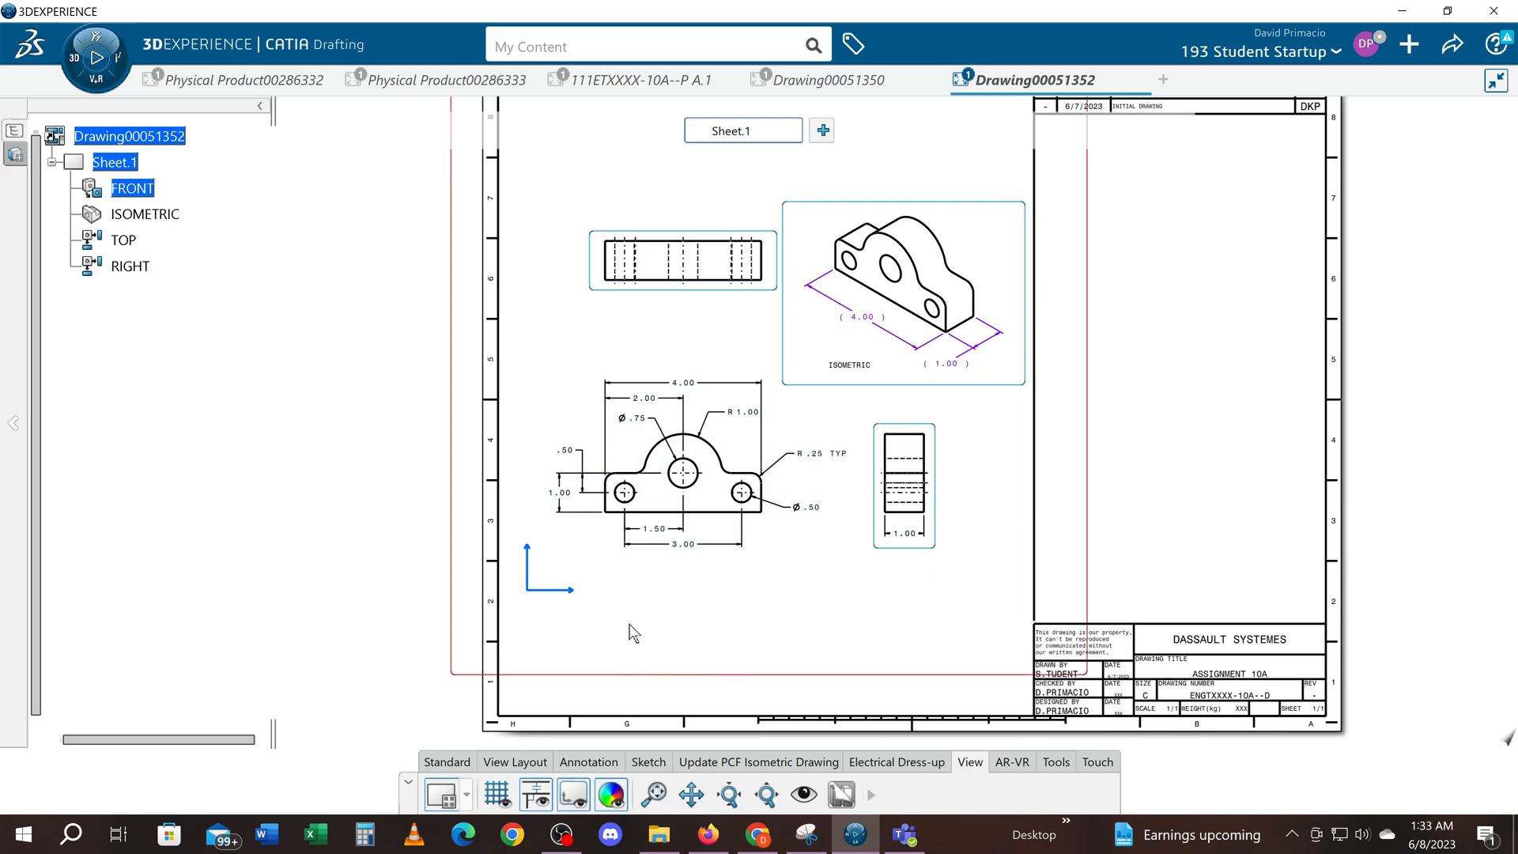
scroll(625, 627, up, 5)
middle_drag(633, 585, 781, 502)
mouse_move(683, 516)
middle_down()
mouse_move(759, 542)
mouse_move(695, 610)
mouse_move(712, 647)
mouse_move(834, 435)
middle_up()
middle_drag(691, 542, 647, 553)
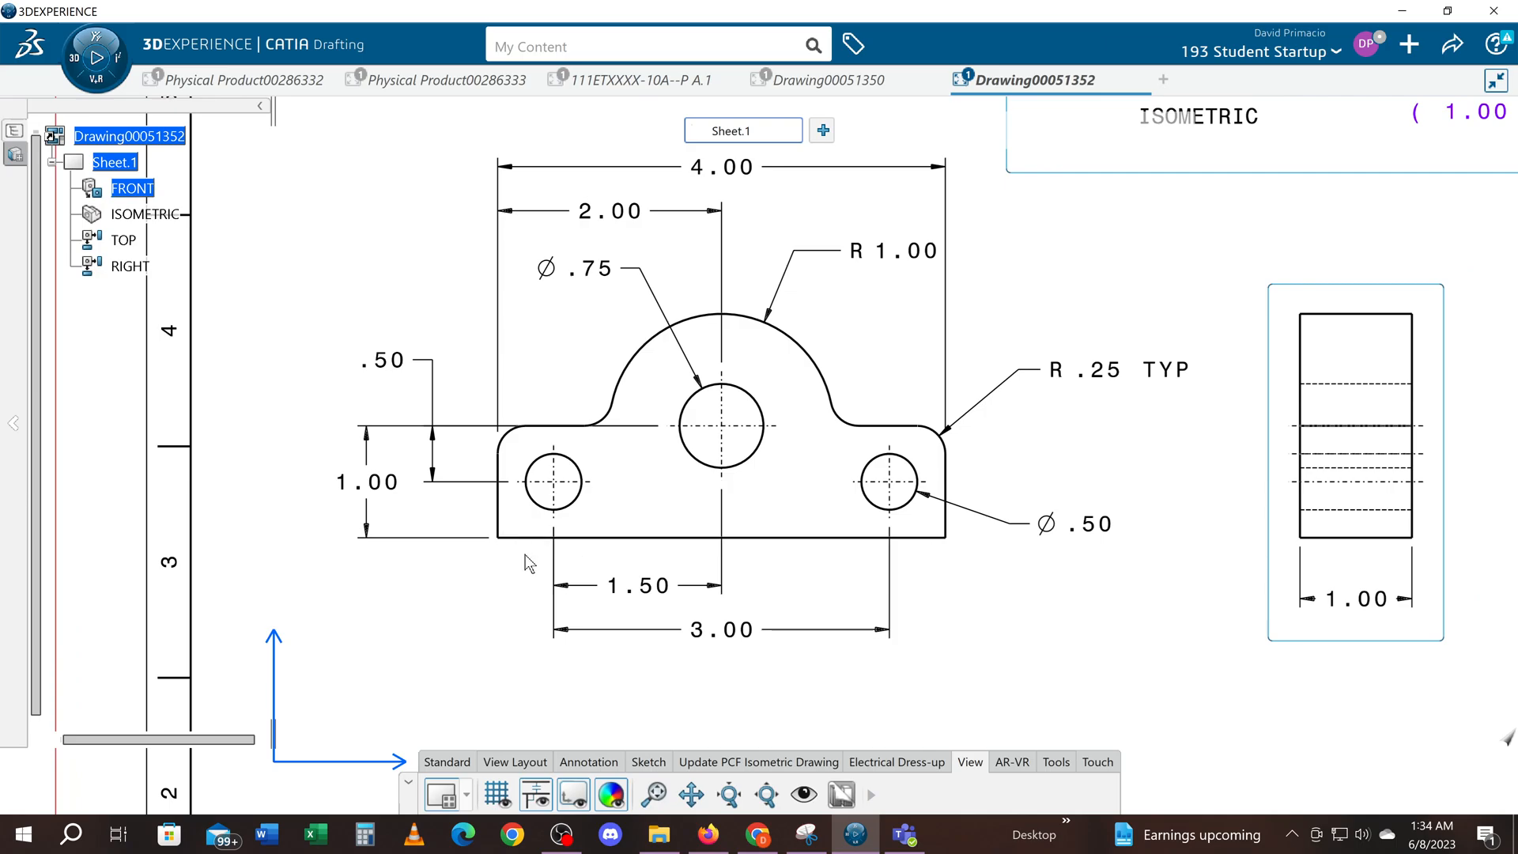
mouse_move(589, 661)
middle_down()
mouse_move(647, 664)
mouse_move(632, 670)
middle_up()
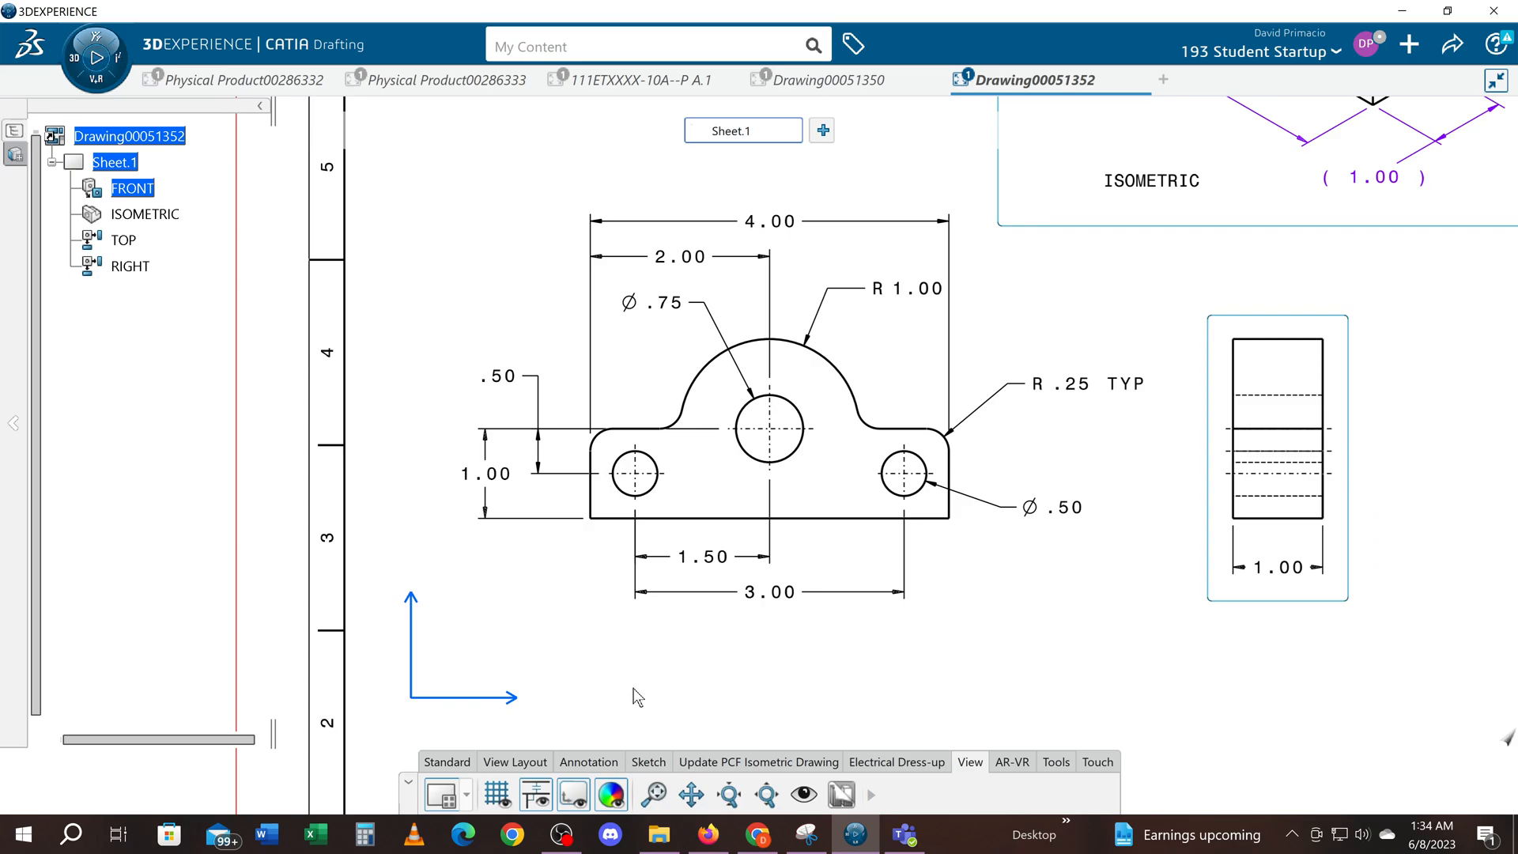
Step: Attach datum feature A to the bottom edge of the front view, placing it below the extension line of the 1.00 height dimension
click(587, 763)
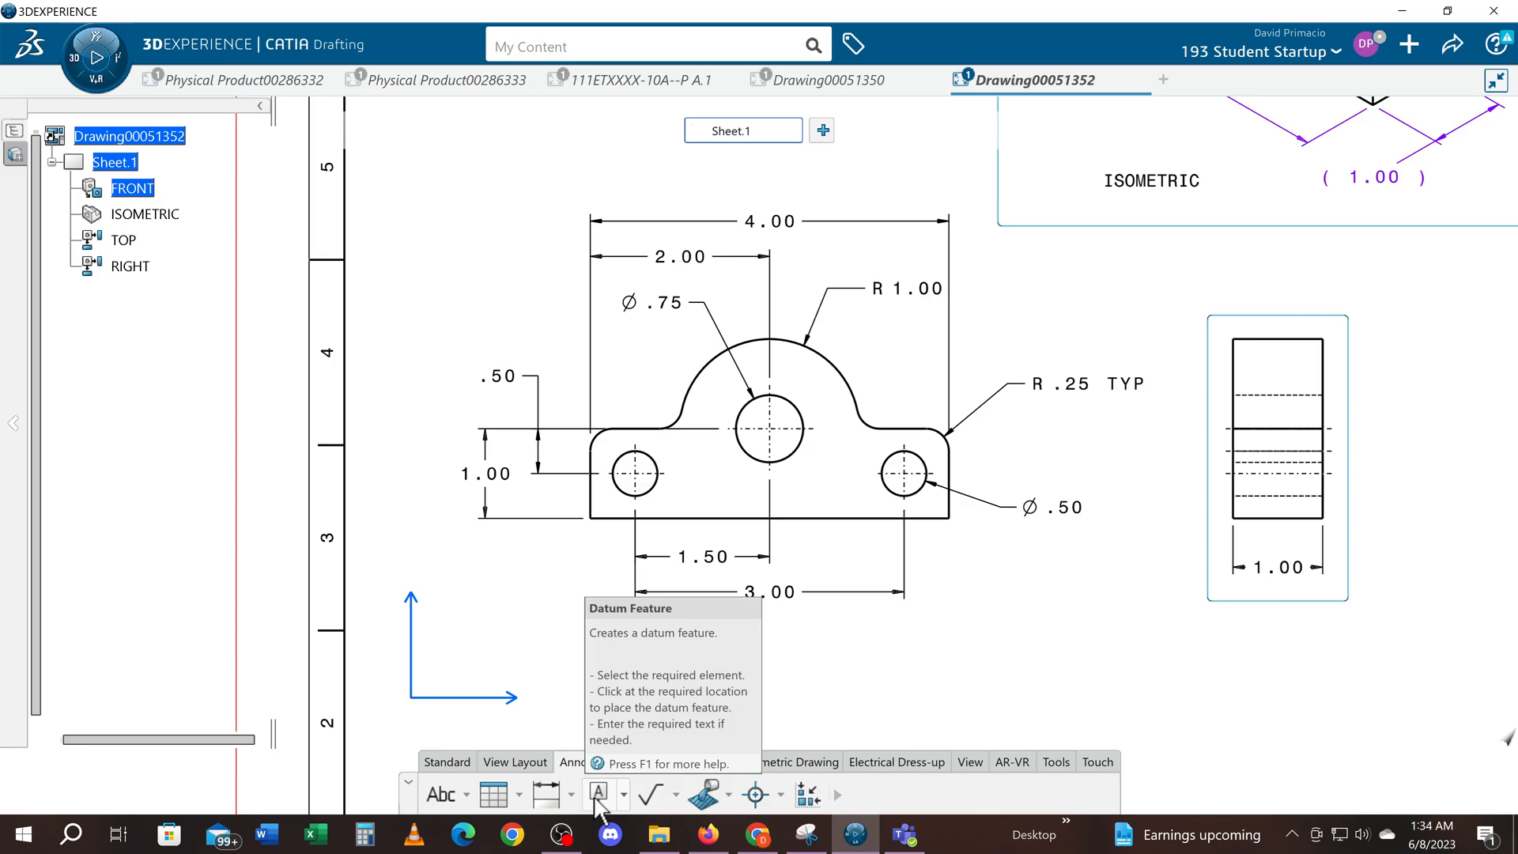
click(599, 799)
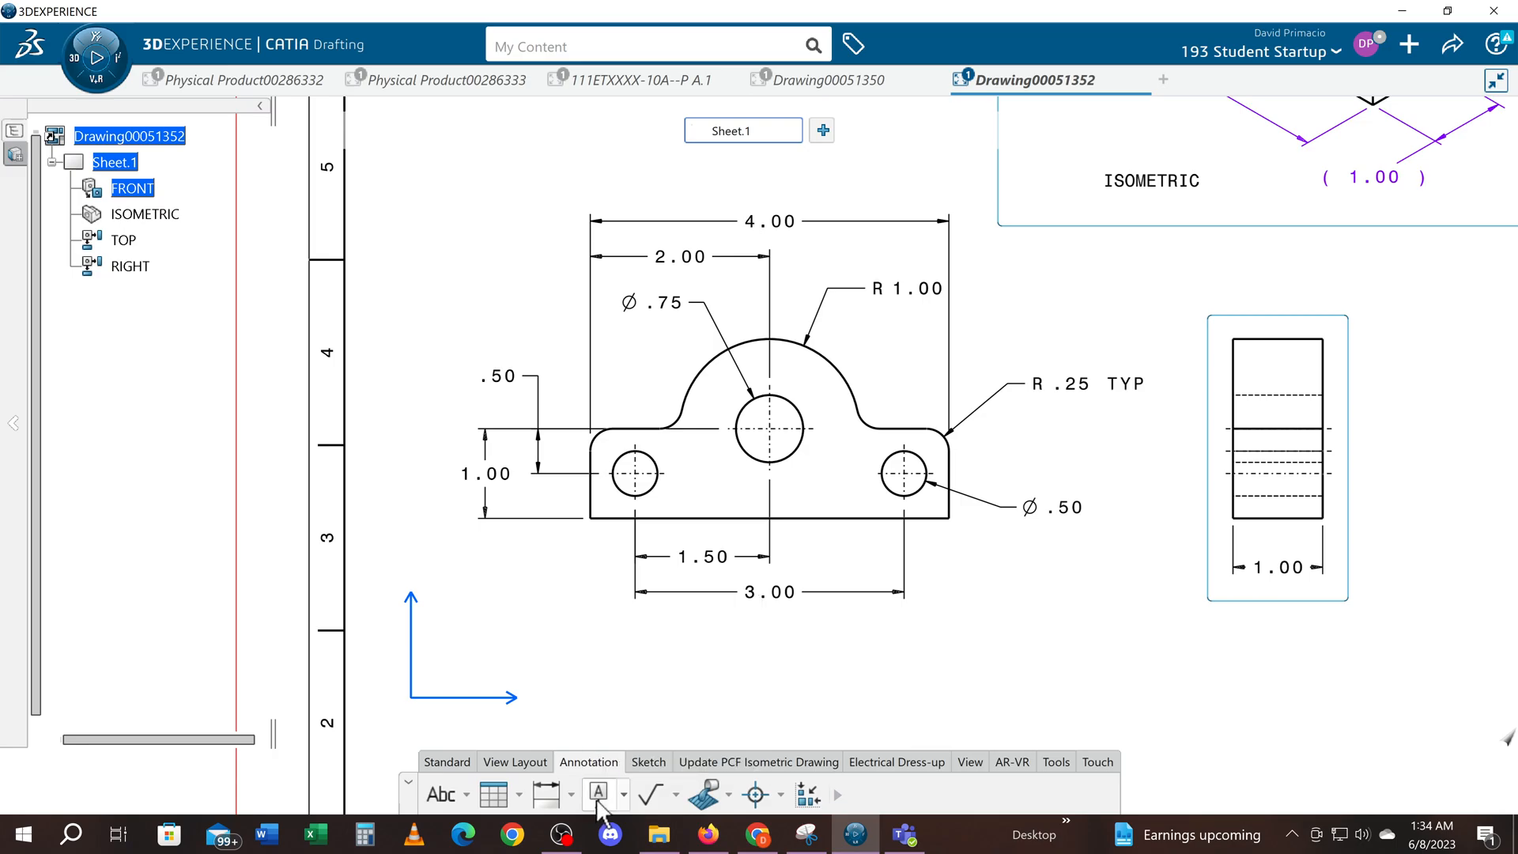
click(686, 520)
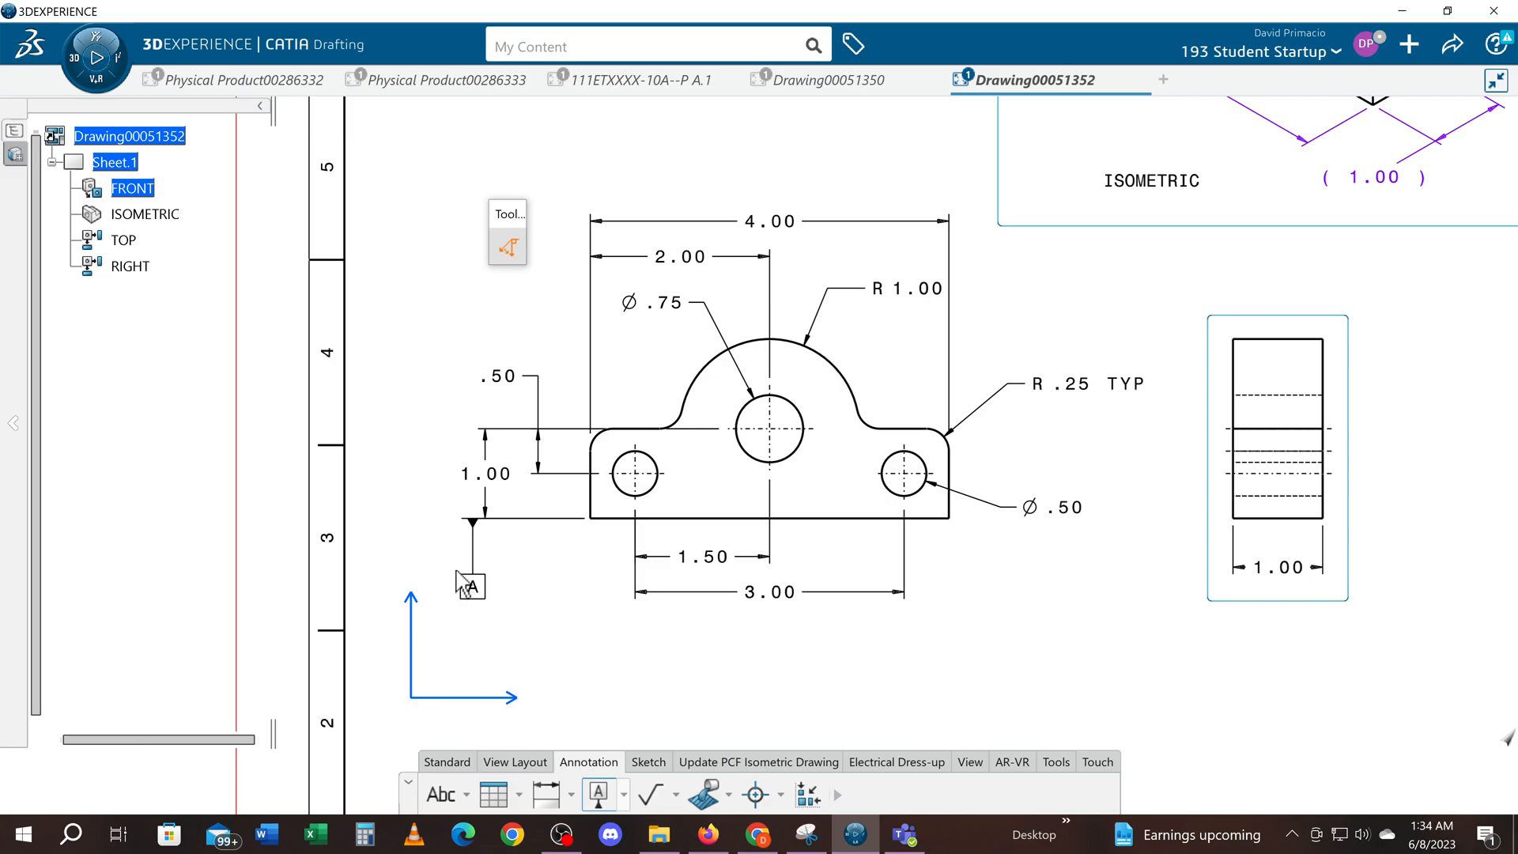
click(462, 577)
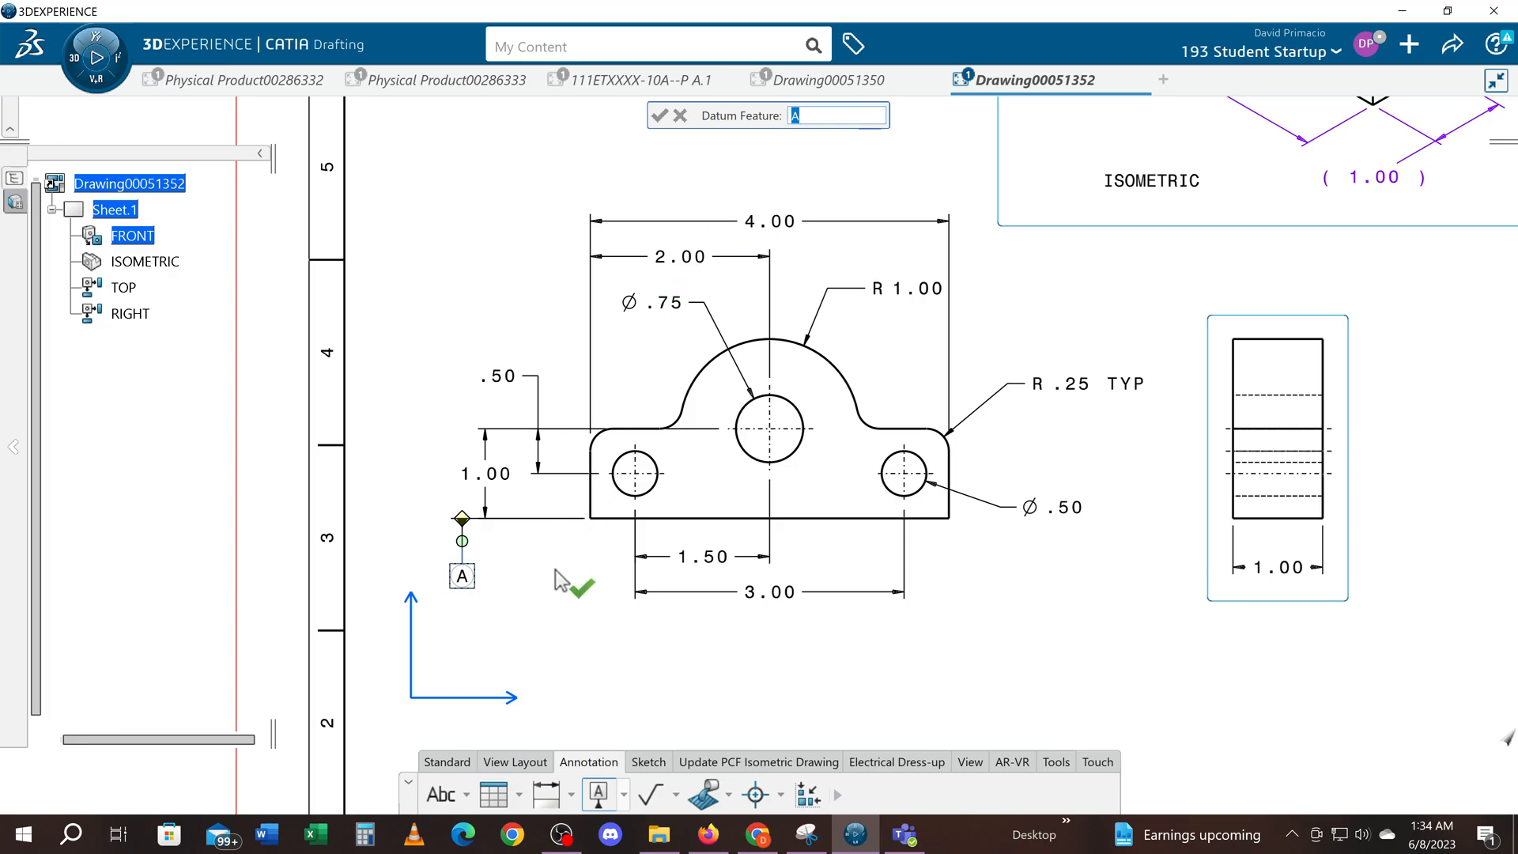
click(559, 601)
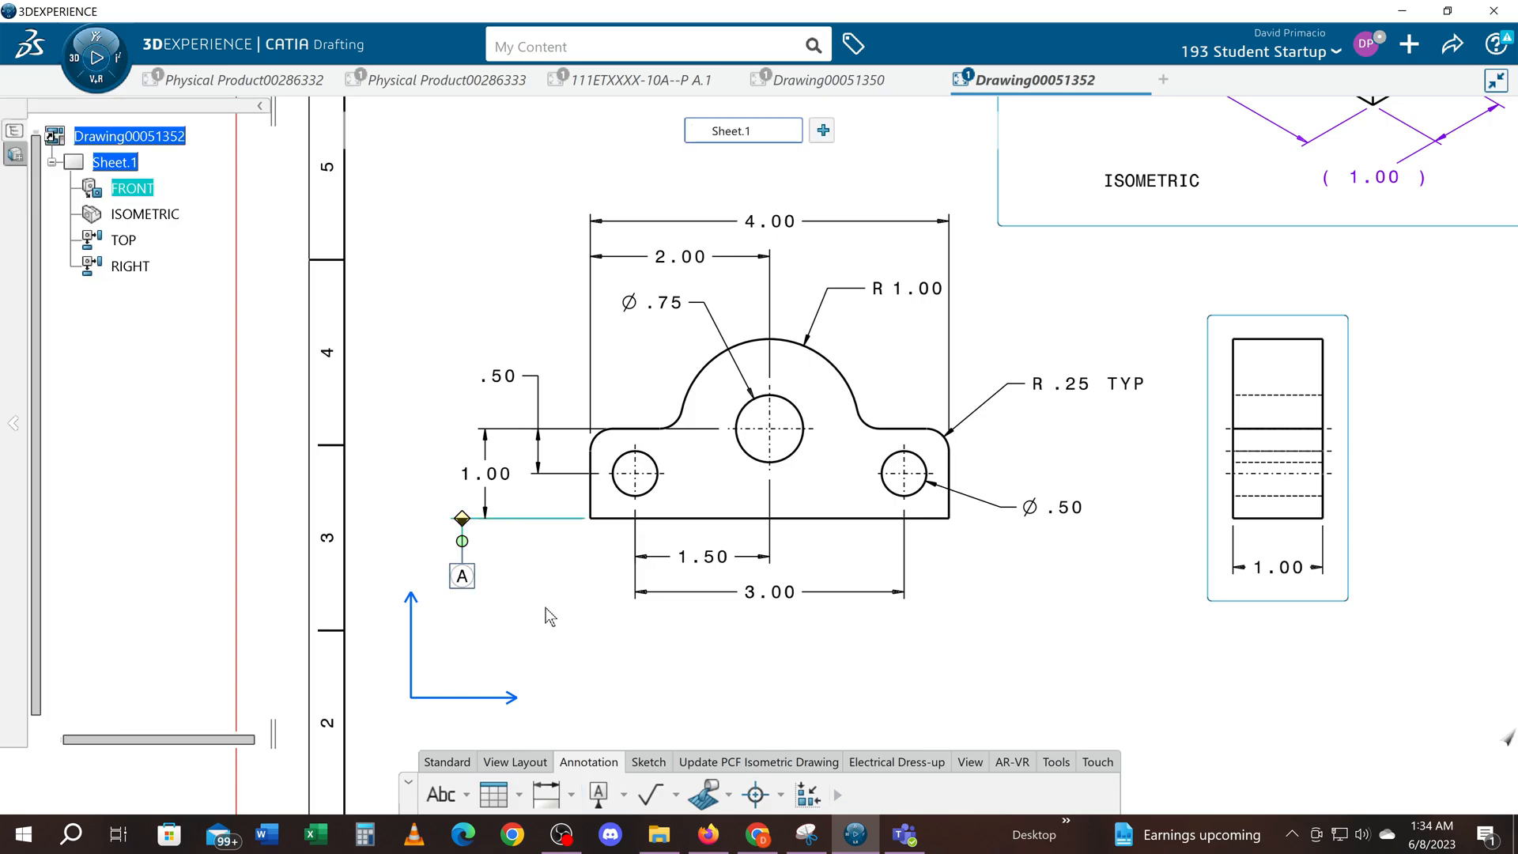
click(558, 621)
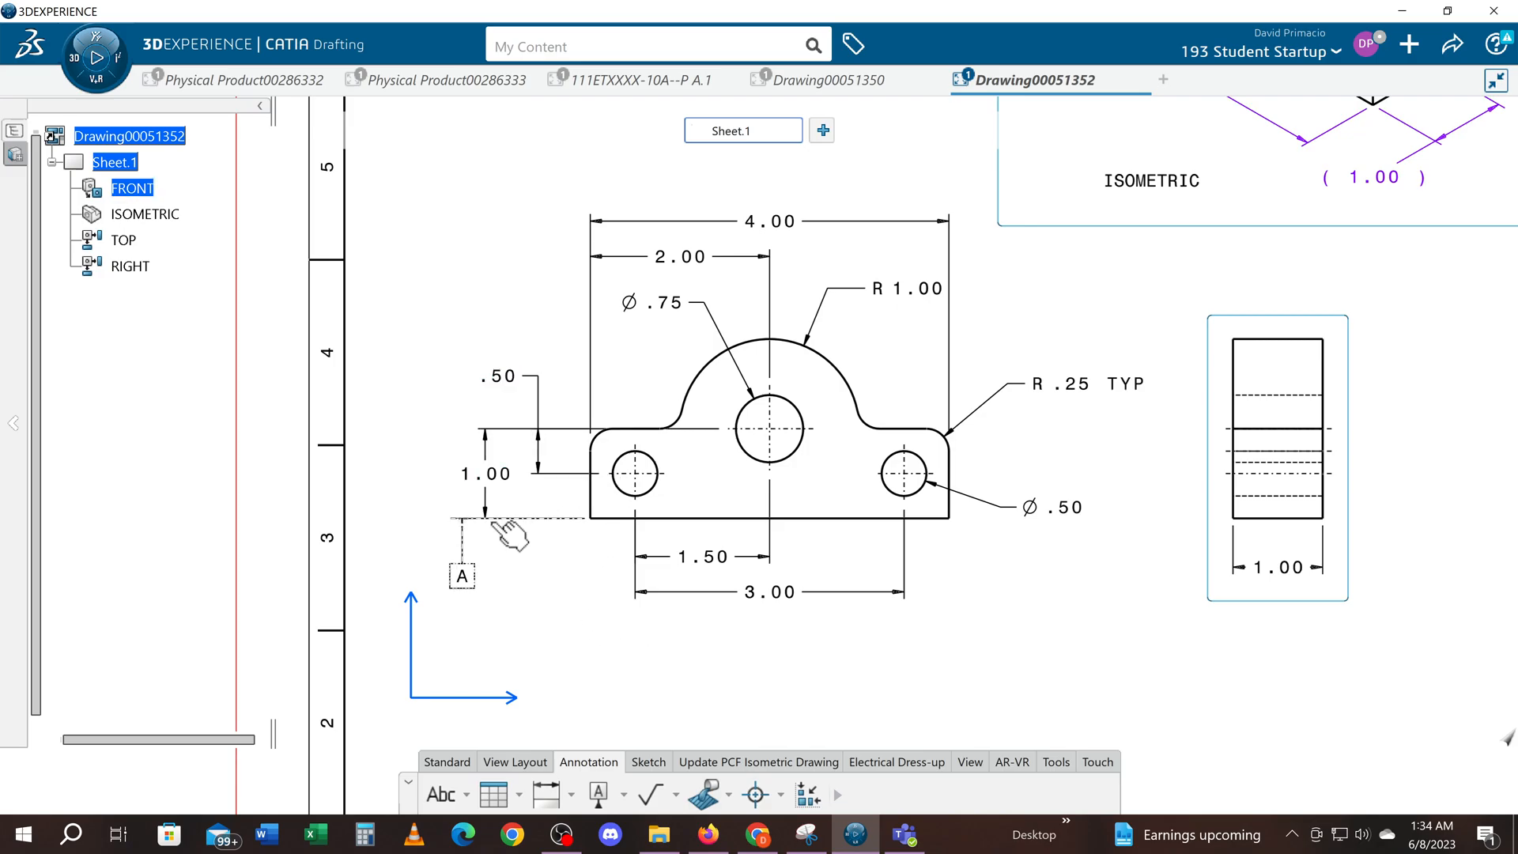
Step: Attach datum feature B to the left vertical edge of the front view, placing it above the 4.00 width dimension
mouse_move(557, 571)
middle_down()
mouse_move(594, 552)
mouse_move(579, 552)
mouse_move(563, 609)
middle_up()
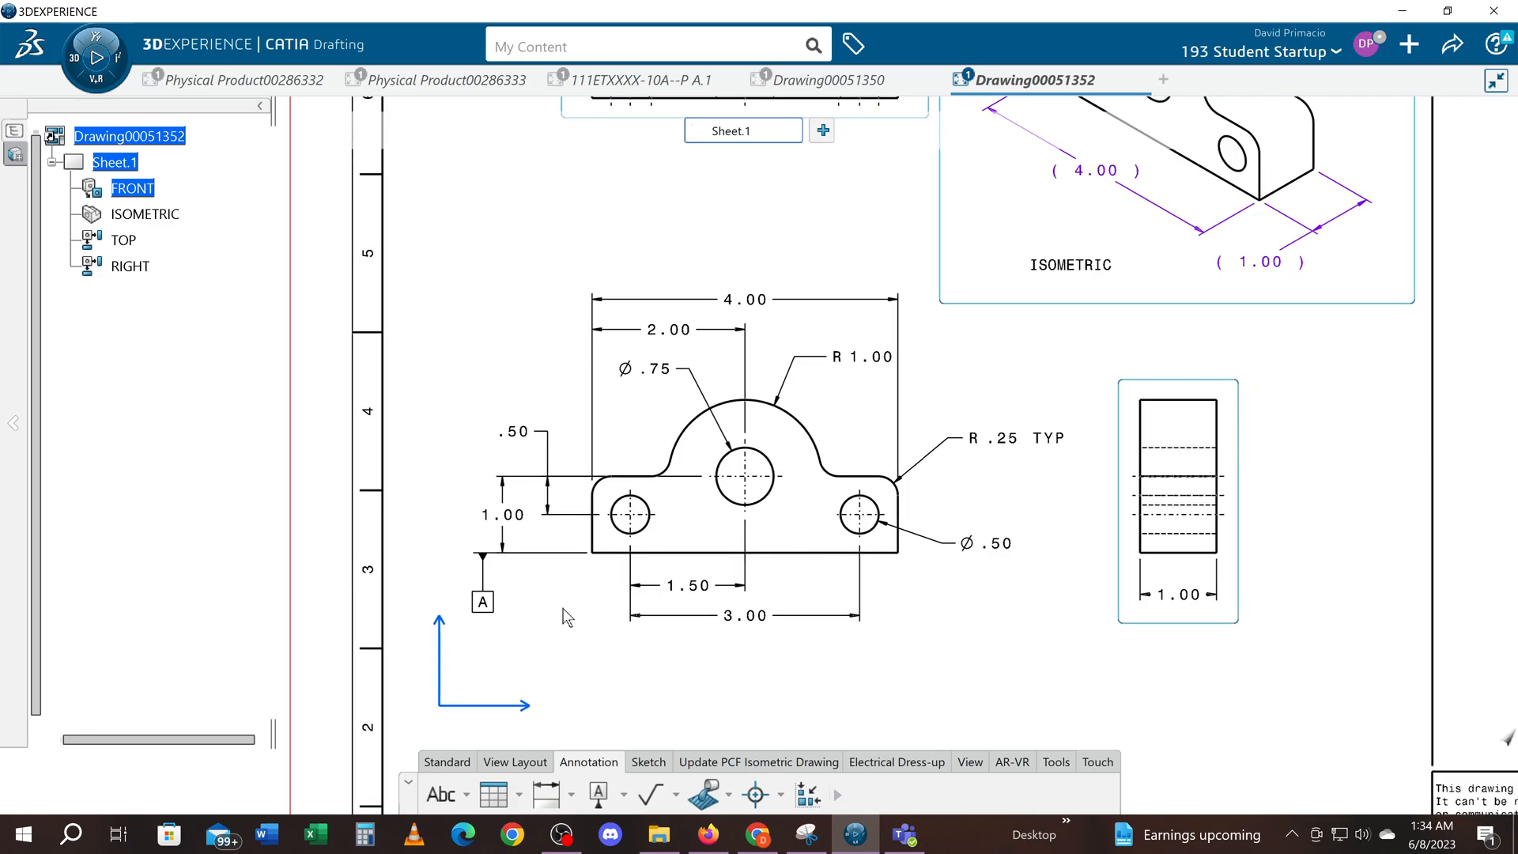
click(607, 796)
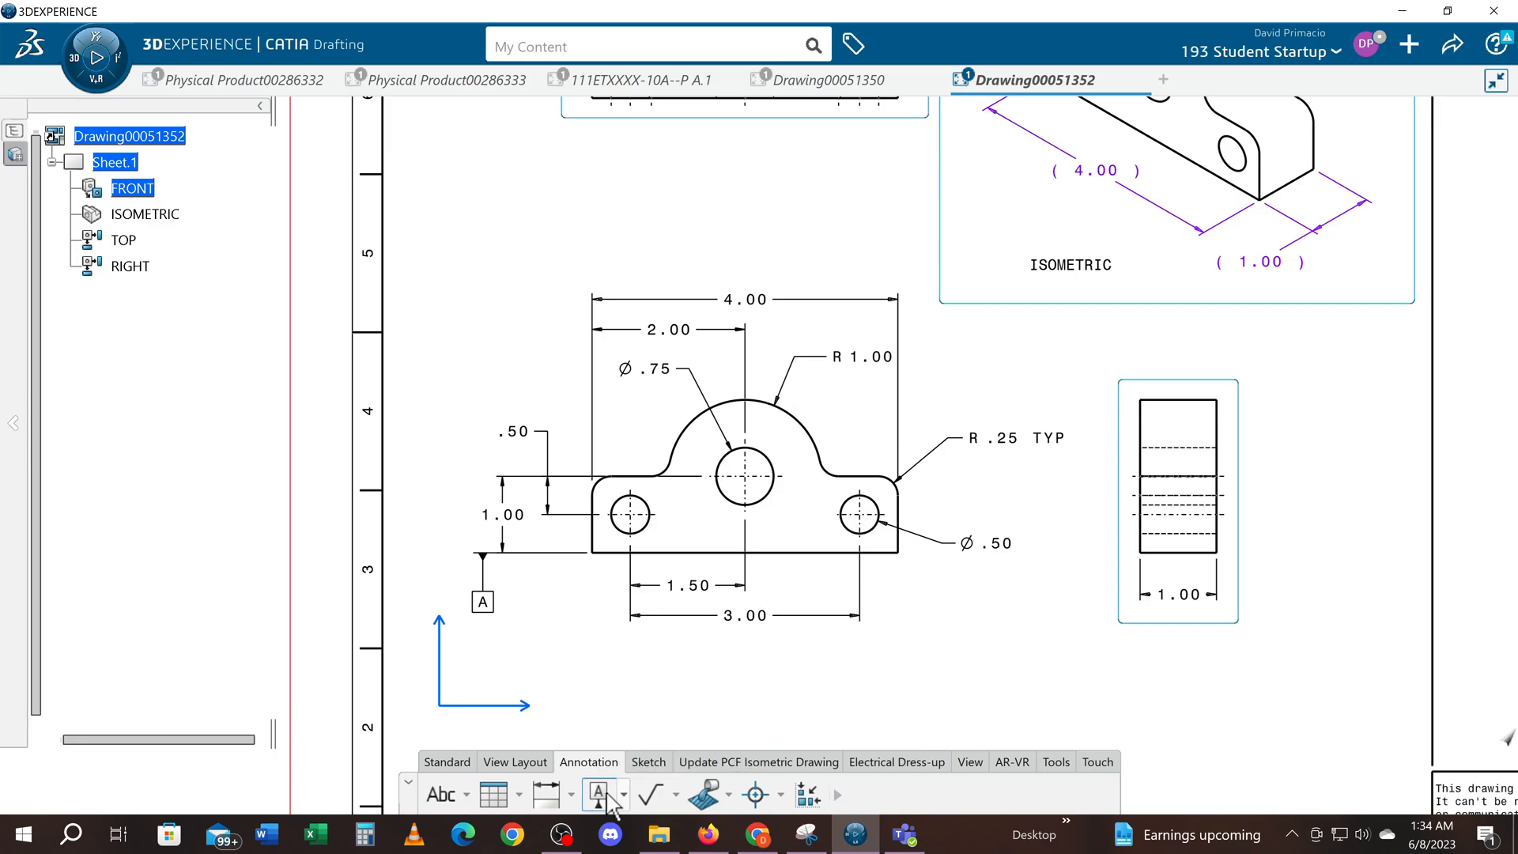
click(601, 541)
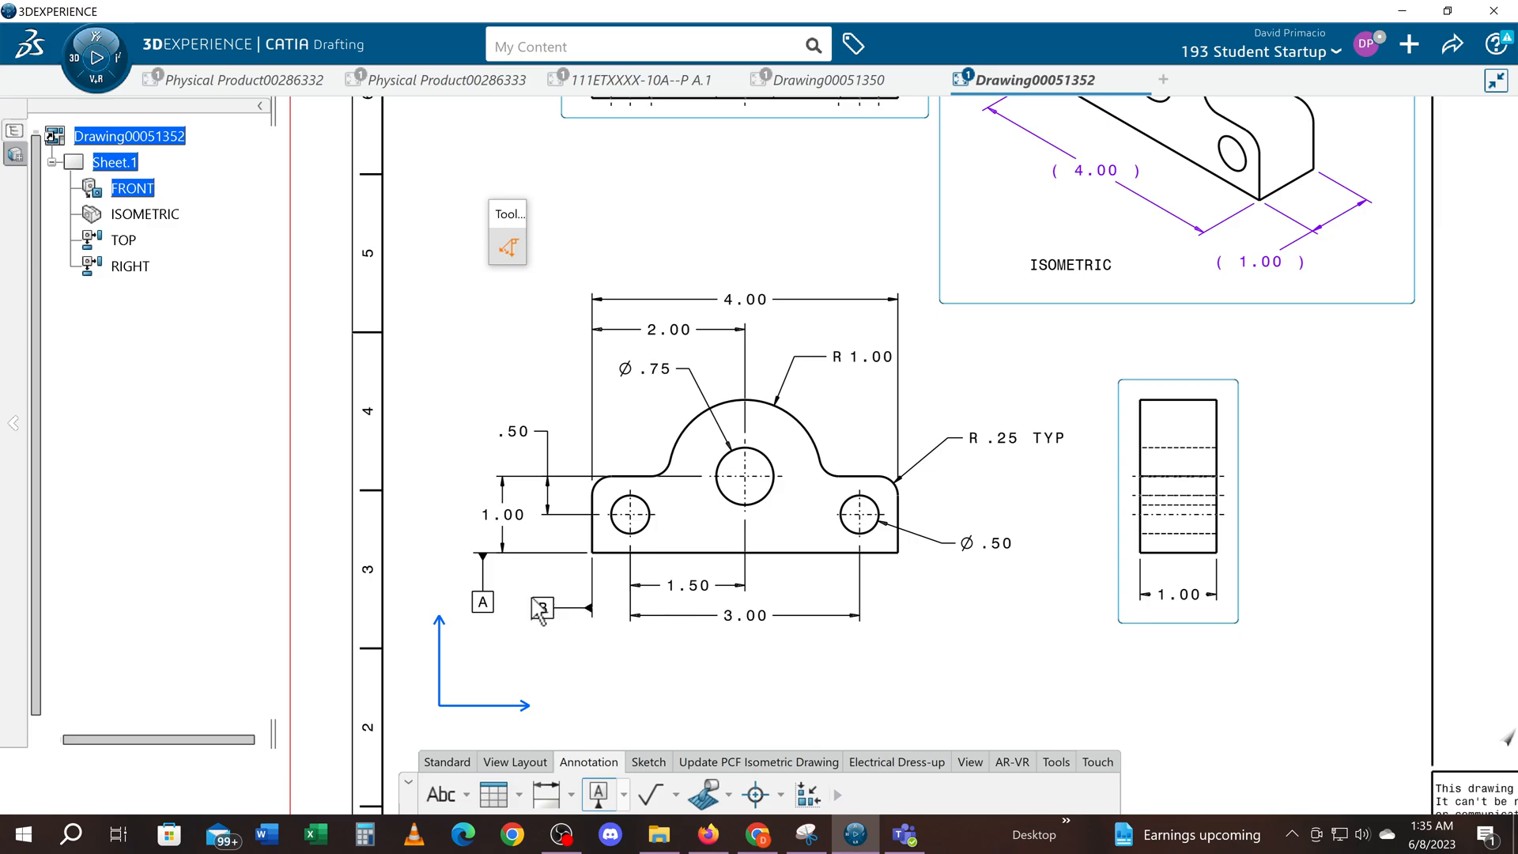
middle_drag(533, 600, 524, 685)
click(558, 397)
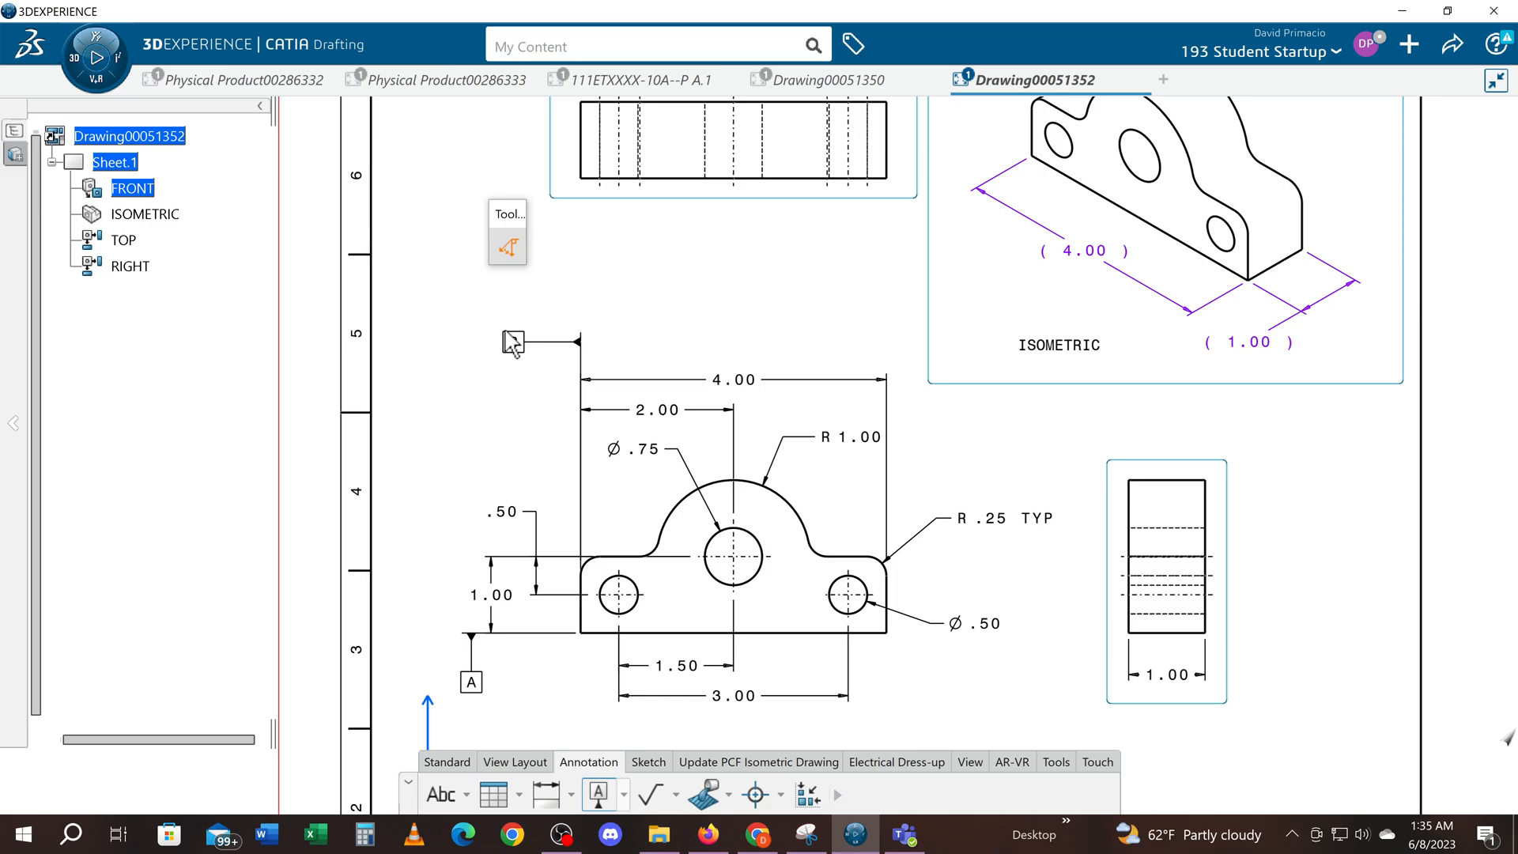
click(512, 342)
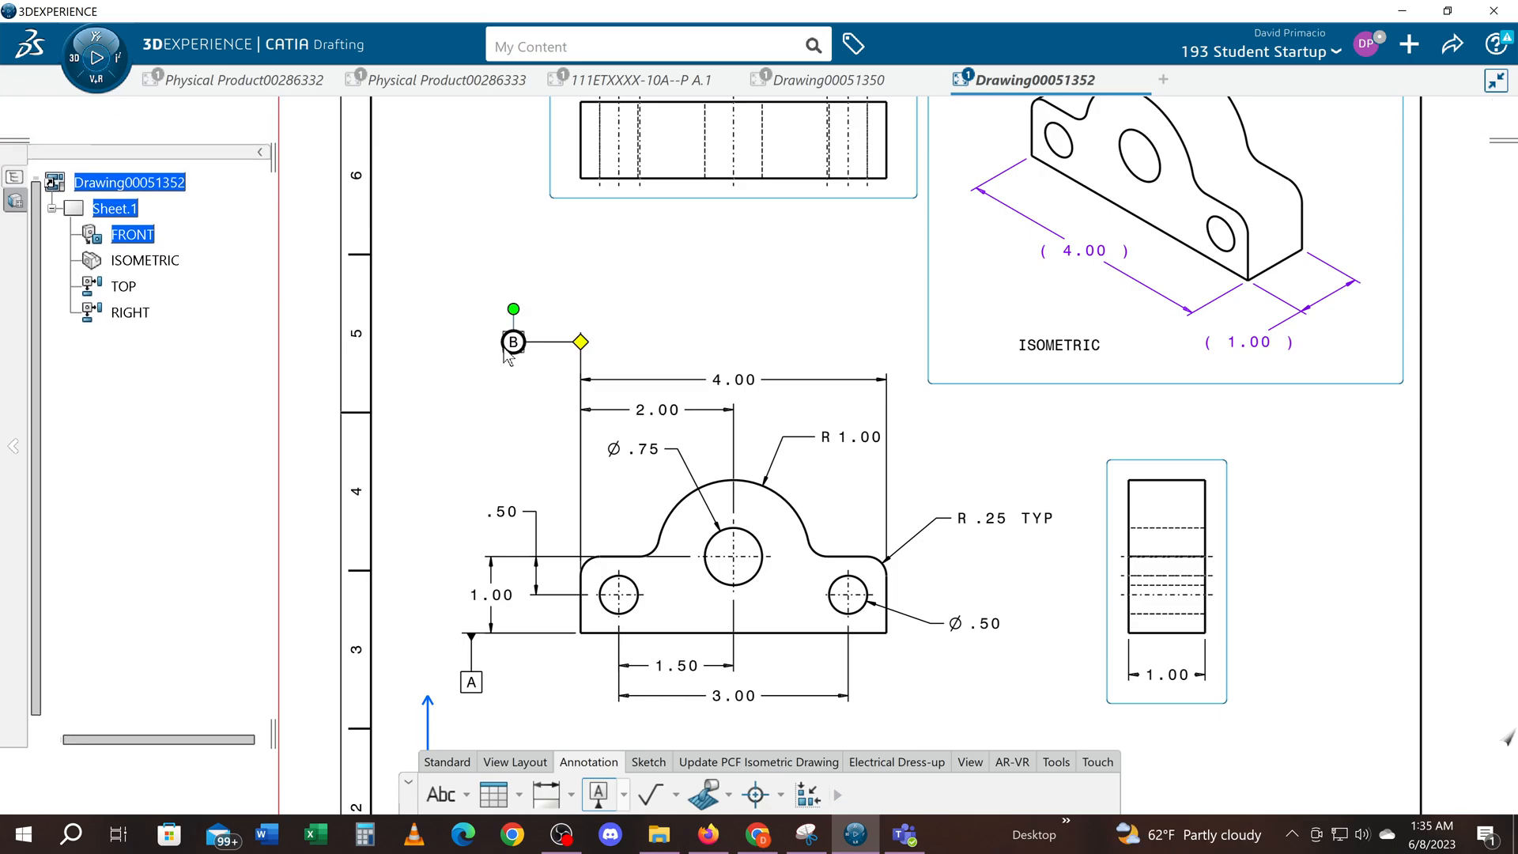
click(490, 390)
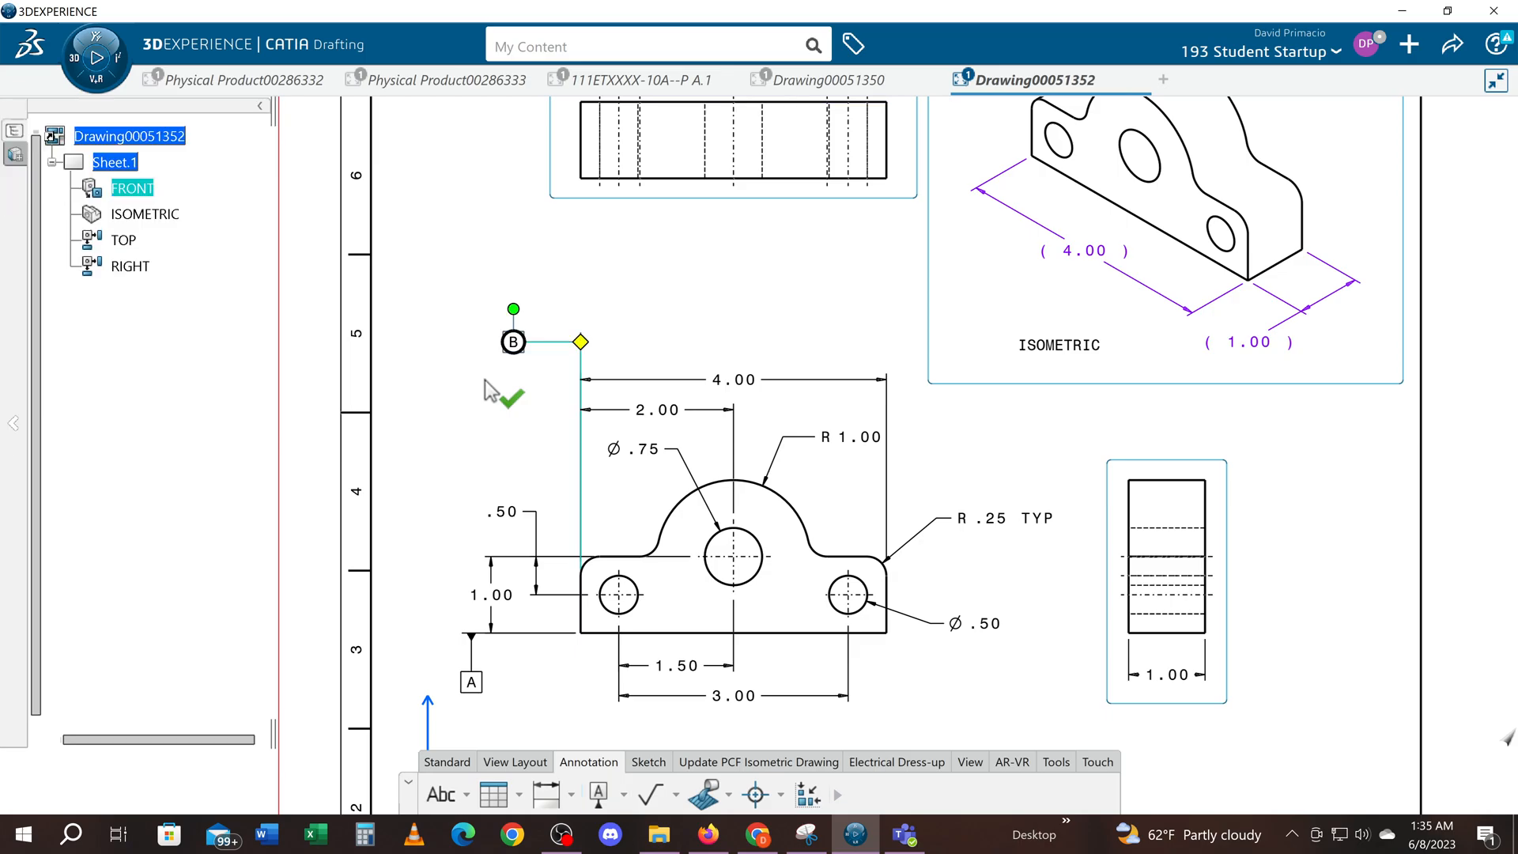
click(492, 391)
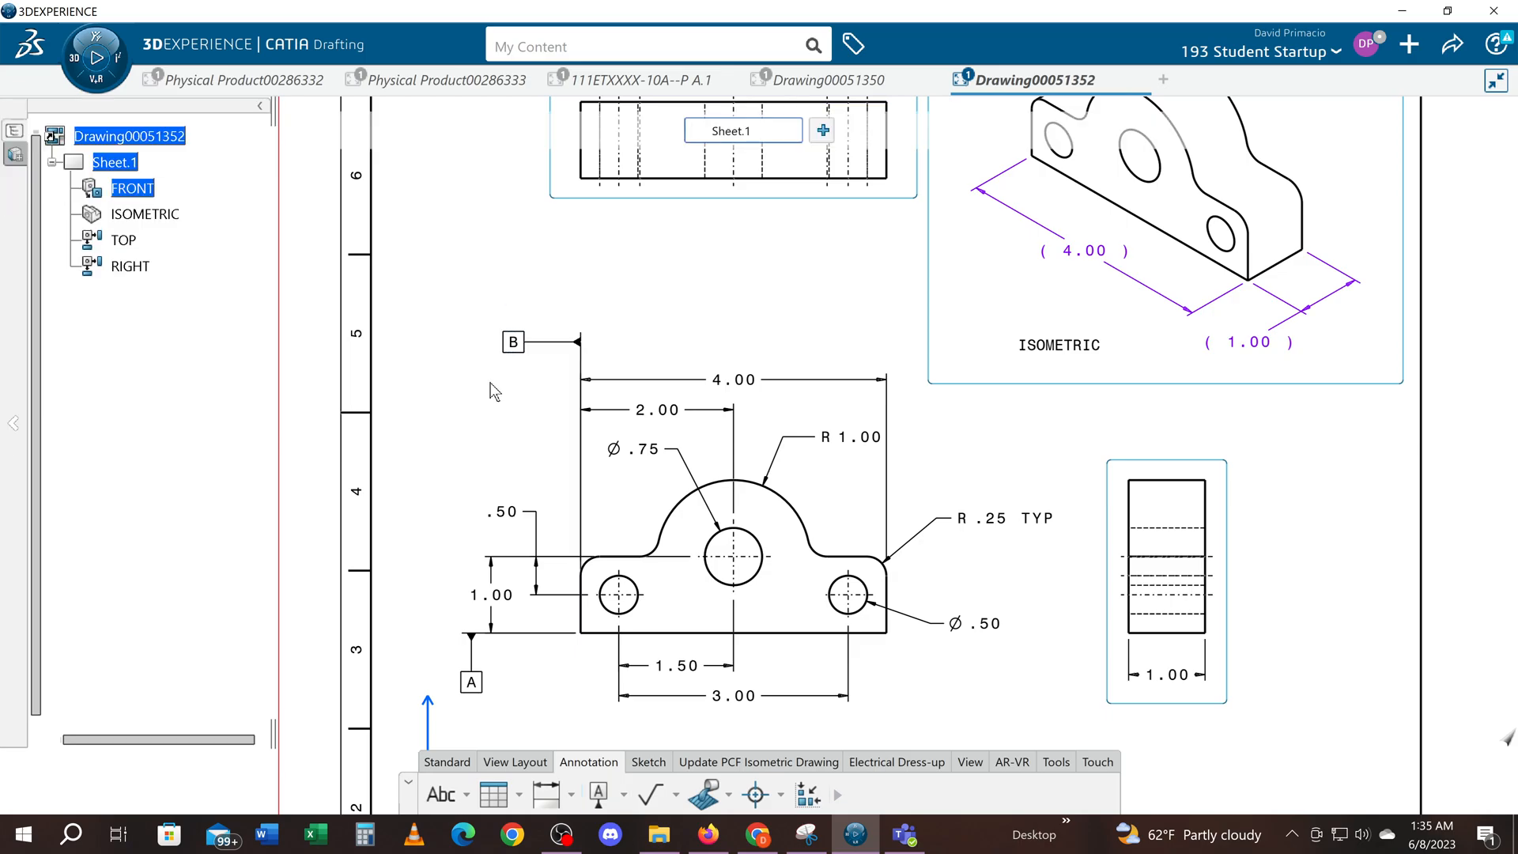
Step: Examine the placement of datums A and B on the front view relative to its dimensions
middle_drag(537, 408, 463, 377)
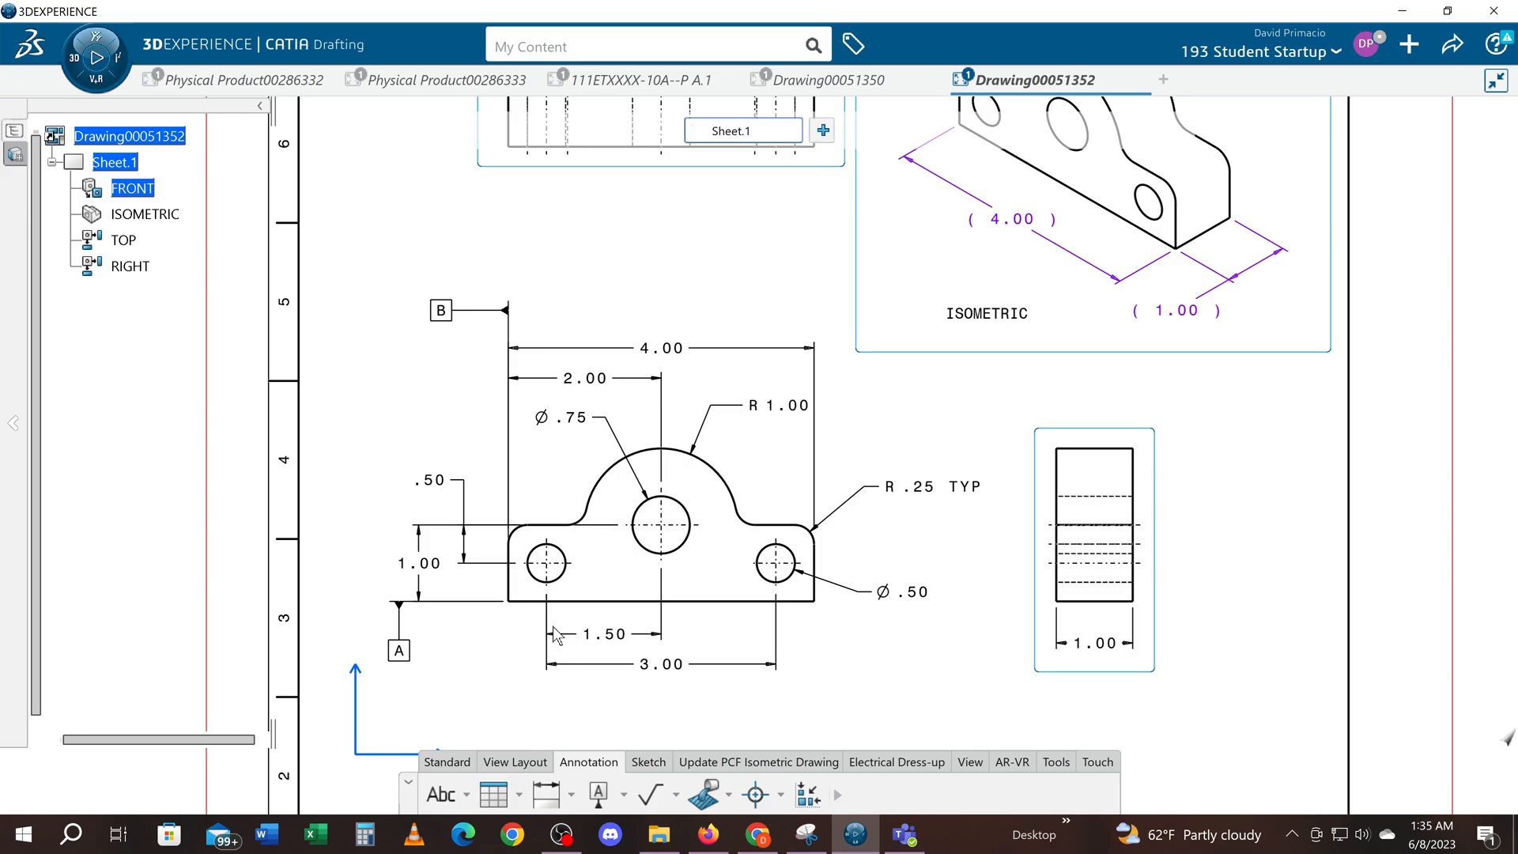
mouse_move(518, 623)
middle_down()
mouse_move(512, 600)
mouse_move(471, 598)
mouse_move(478, 610)
mouse_move(477, 597)
middle_up()
middle_drag(762, 608, 743, 606)
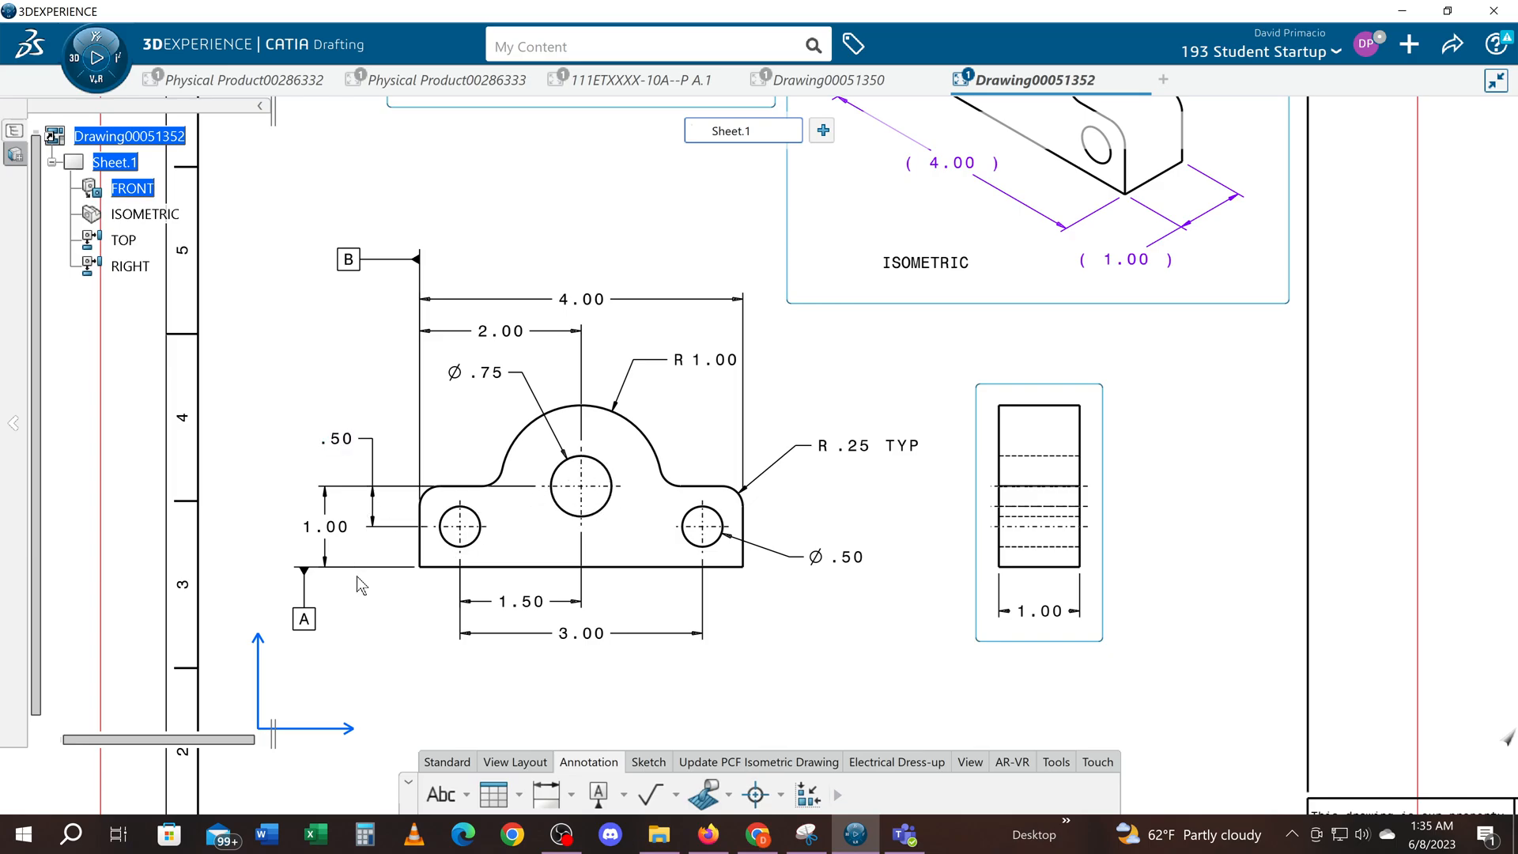
scroll(361, 585, down, 4)
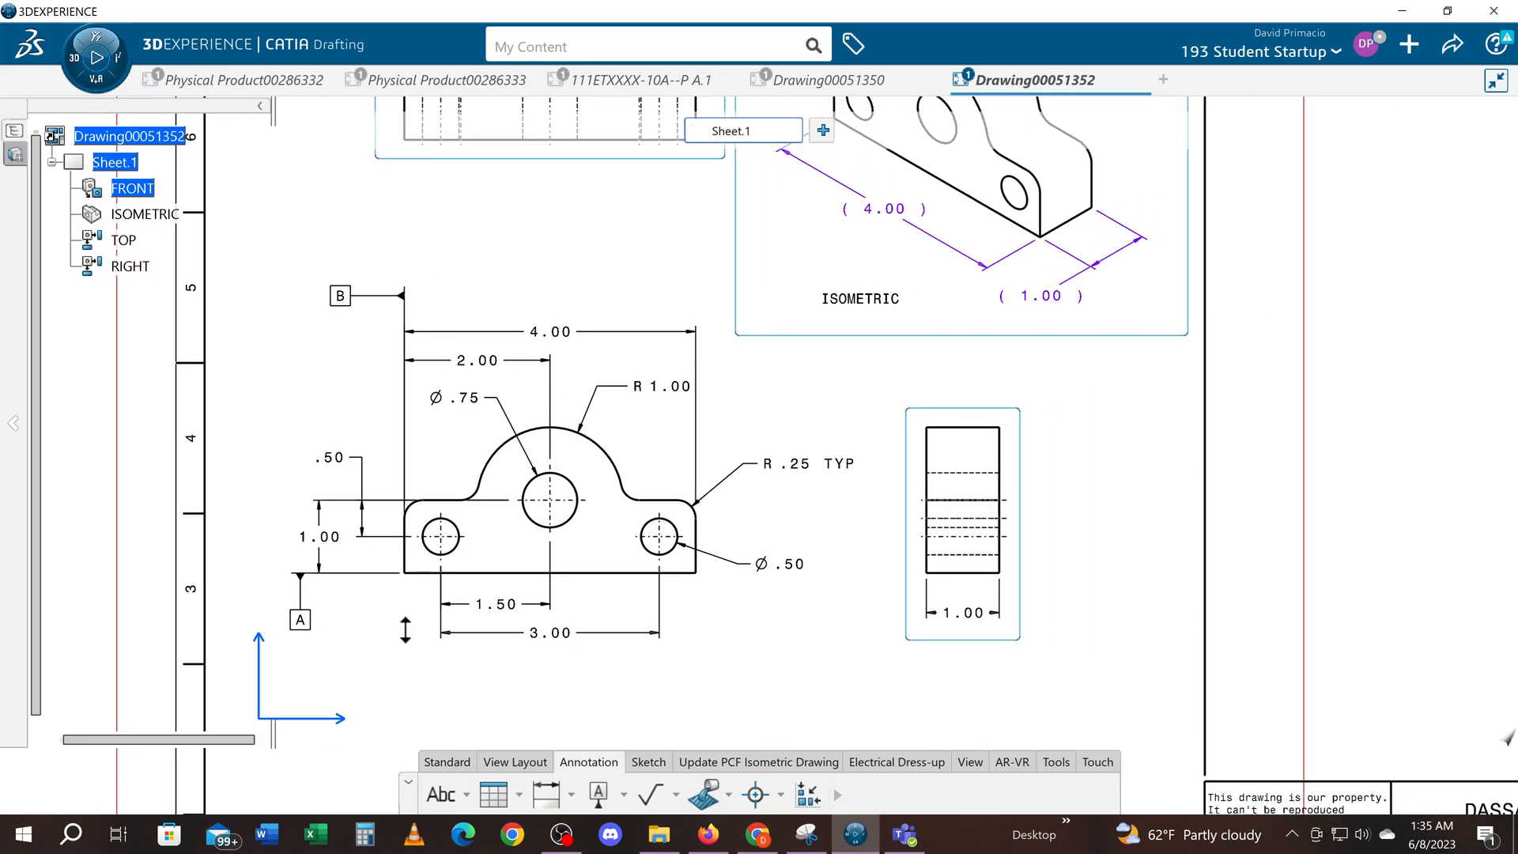
scroll(404, 628, up, 1)
scroll(716, 661, up, 1)
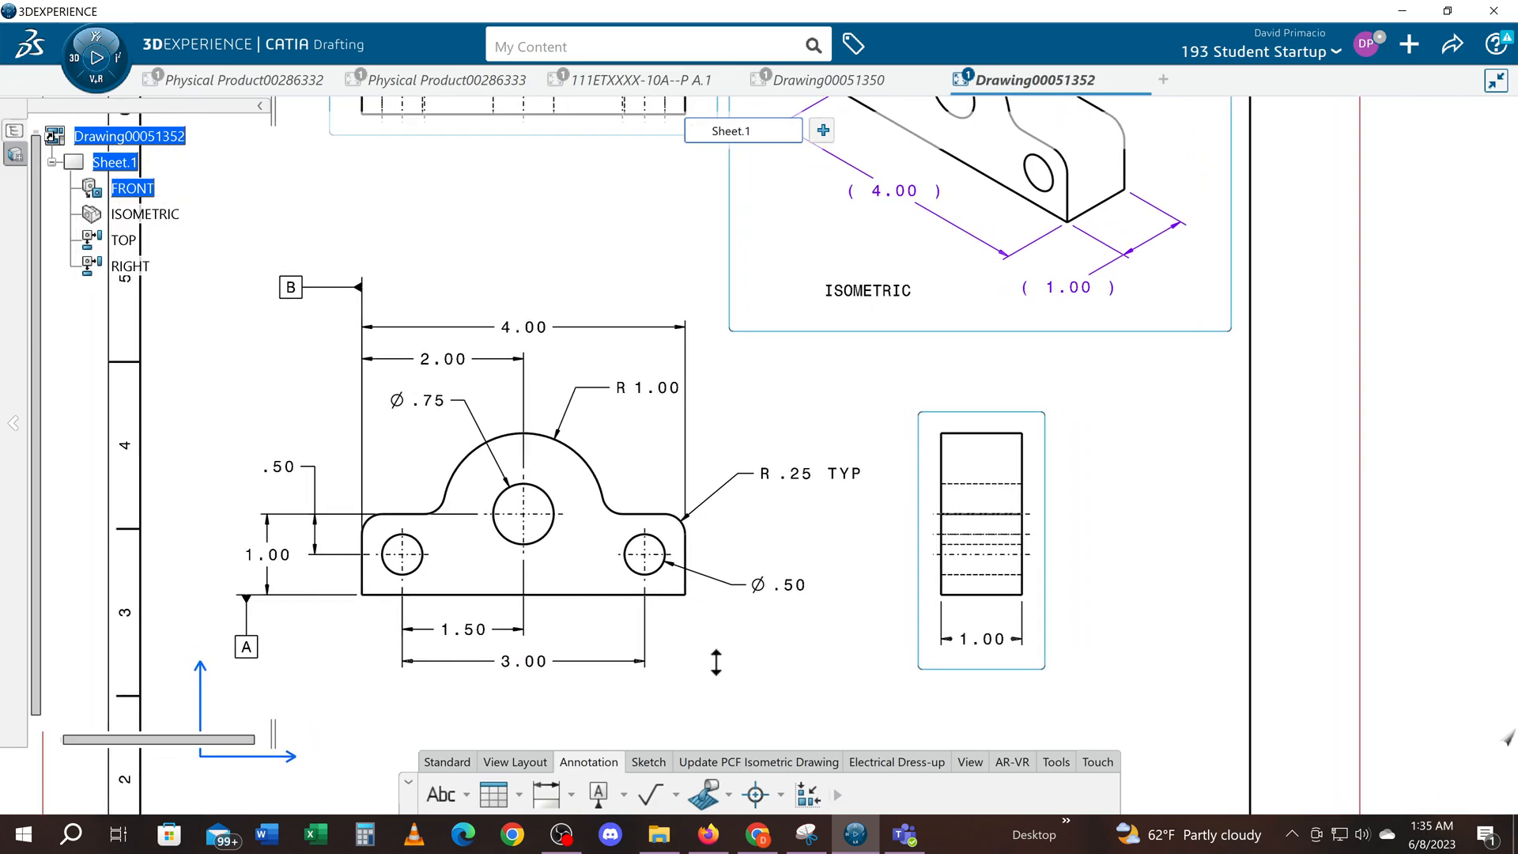
scroll(716, 661, down, 1)
scroll(695, 654, down, 1)
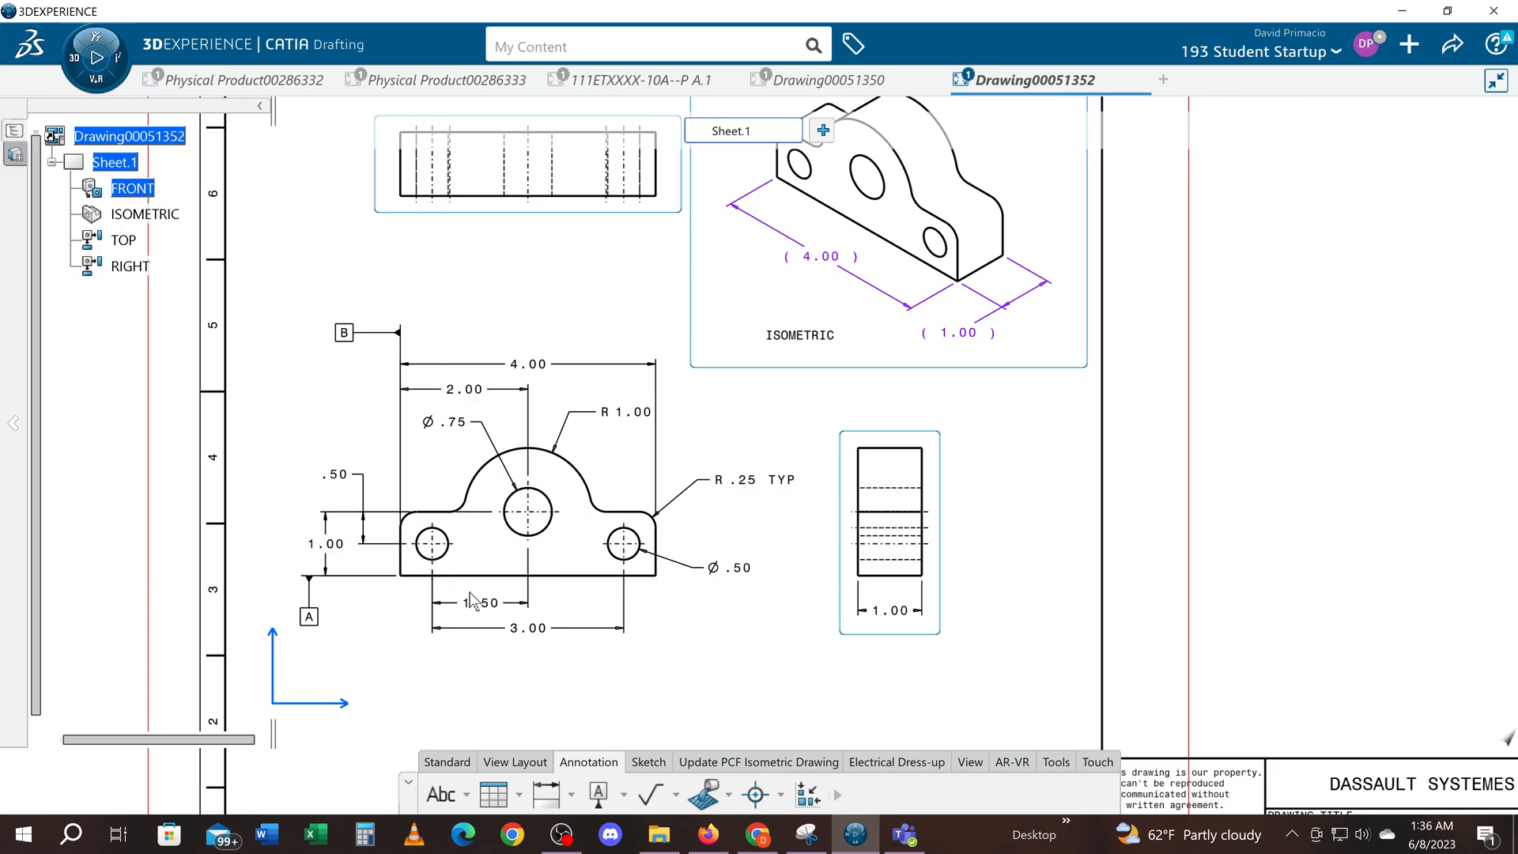
mouse_move(696, 625)
middle_down()
mouse_move(651, 636)
mouse_move(639, 621)
mouse_move(634, 641)
middle_up()
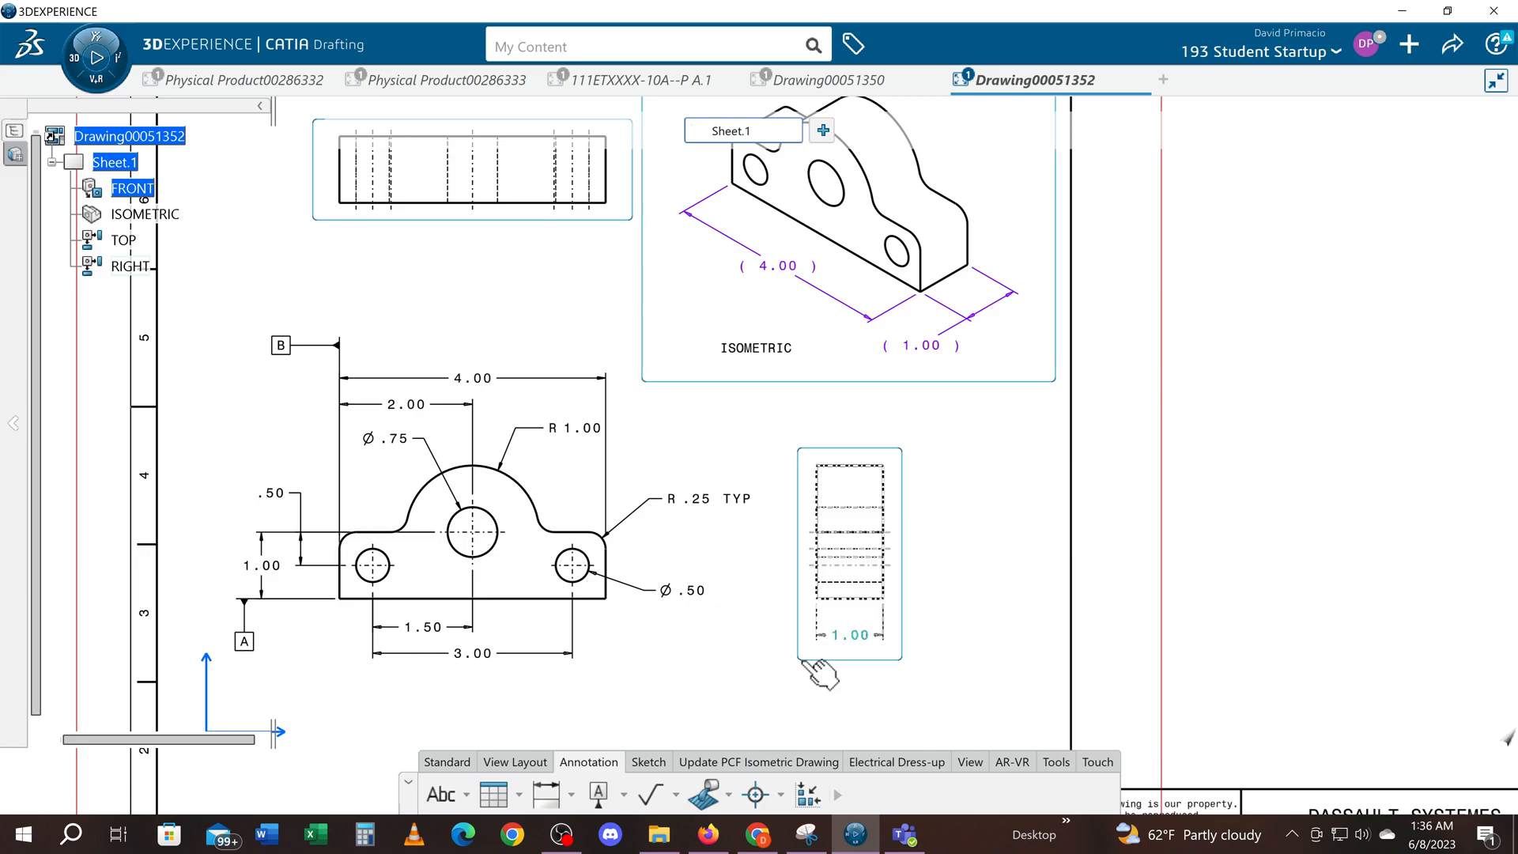
Step: Activate the right view and attach datum feature C to its left vertical edge, placing the symbol above and left of the view
click(811, 664)
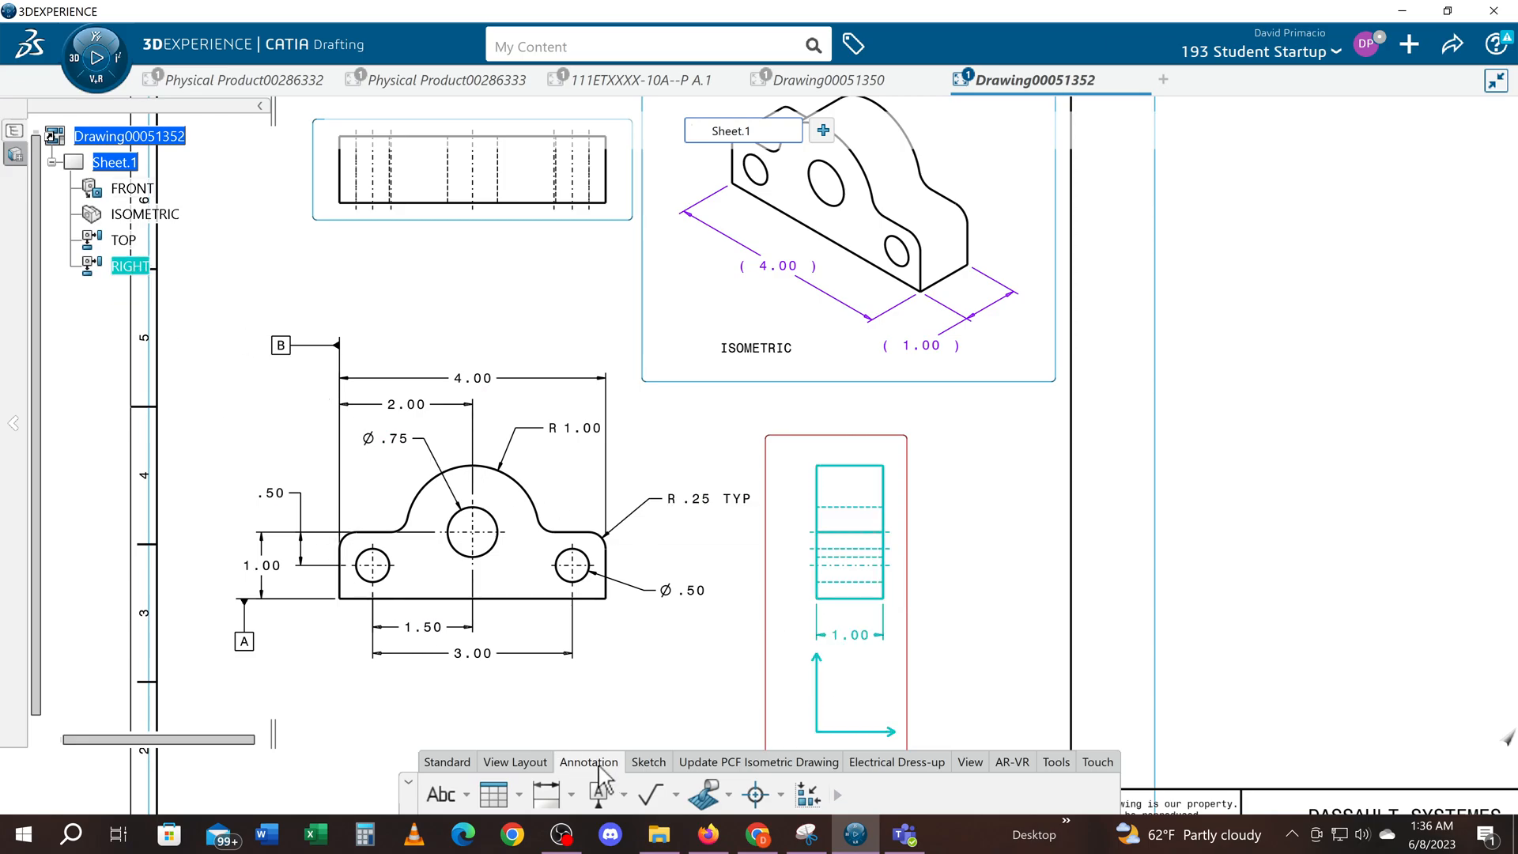
click(605, 799)
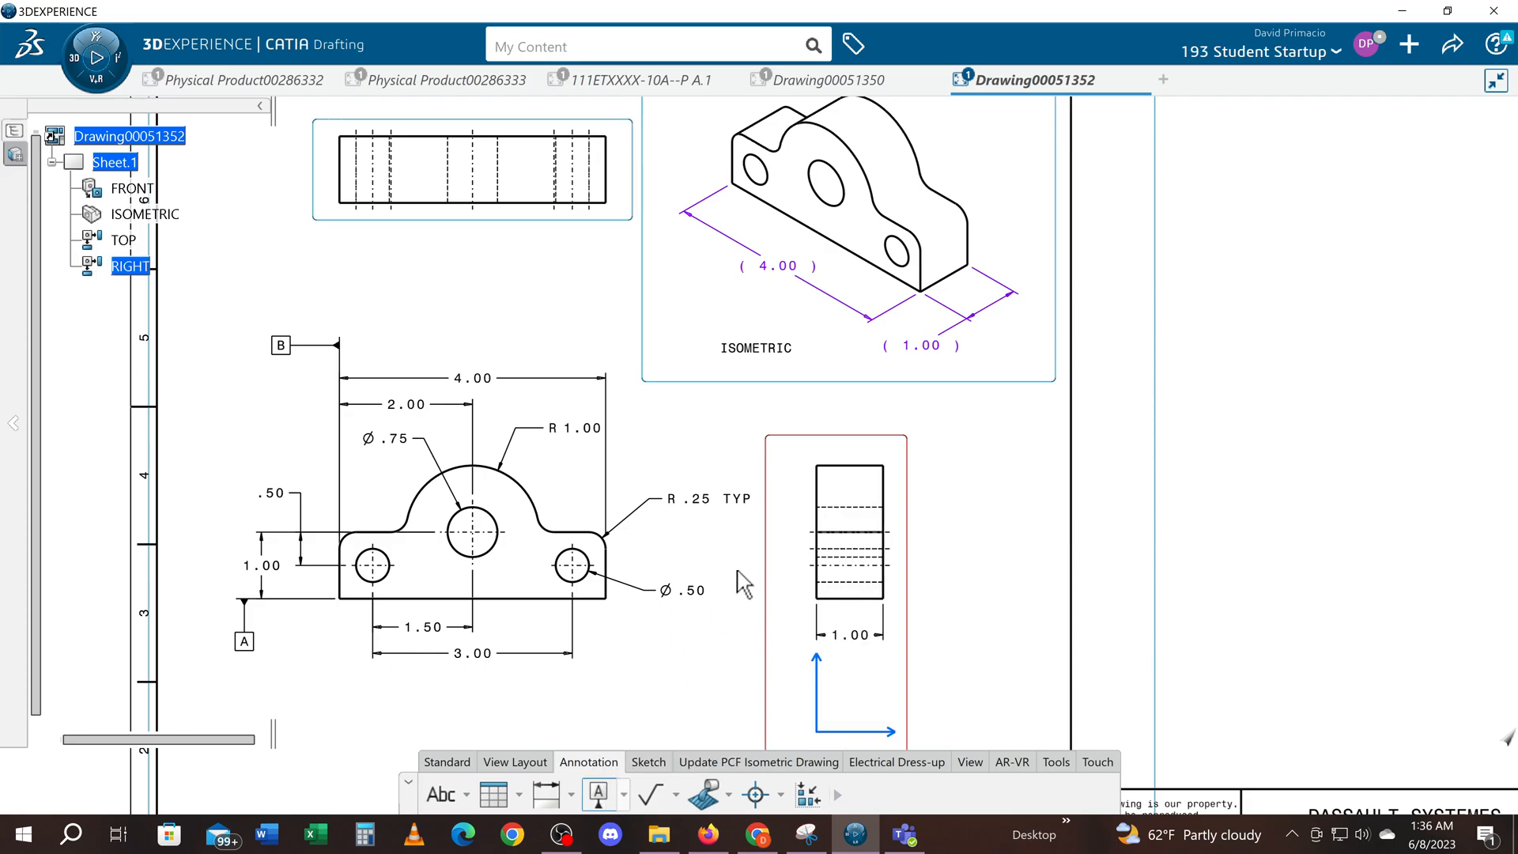
click(822, 486)
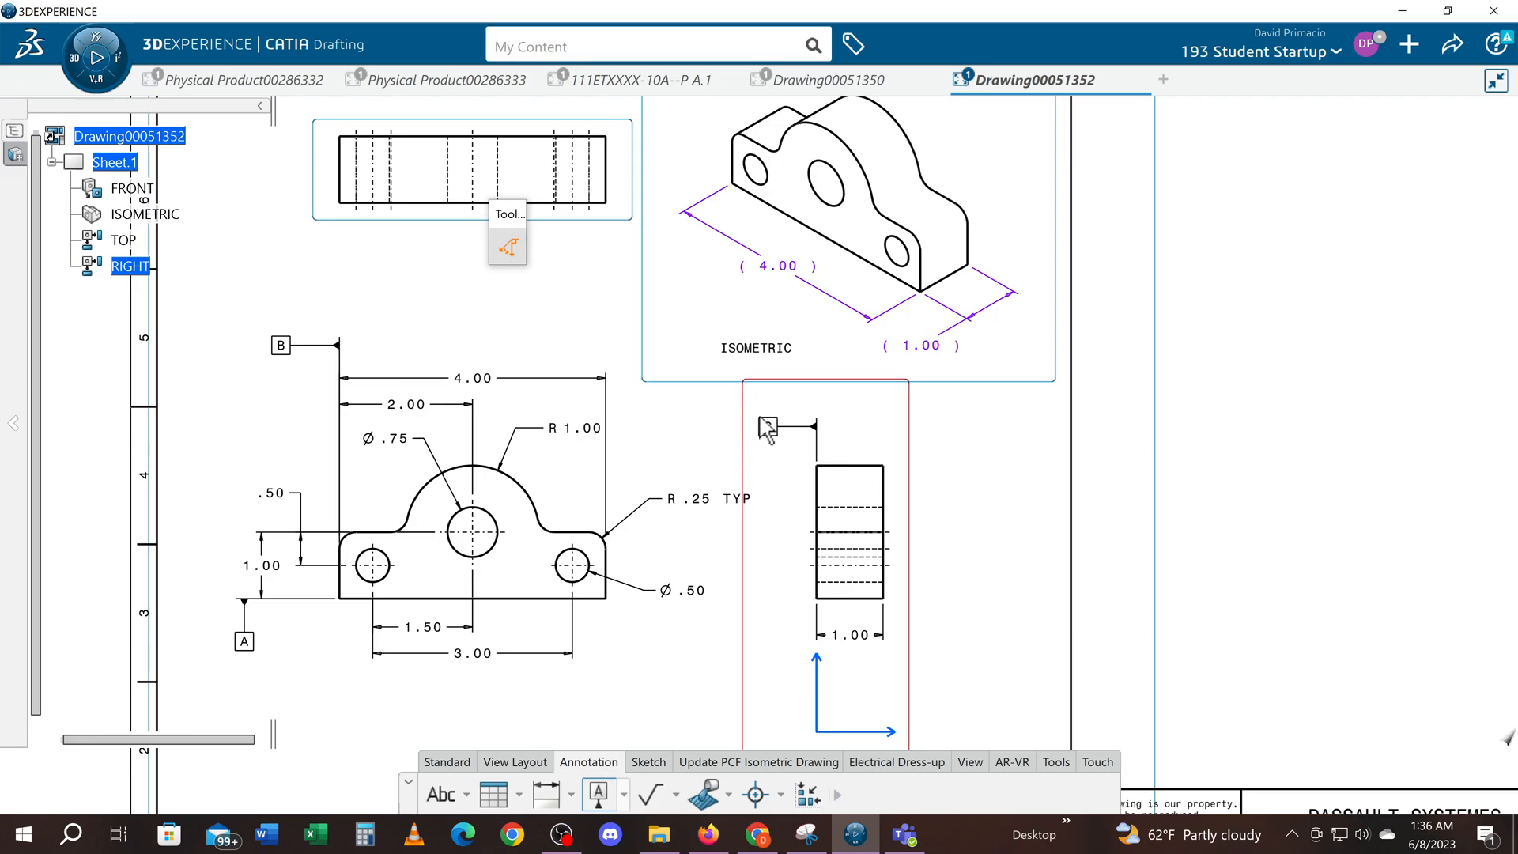
click(764, 425)
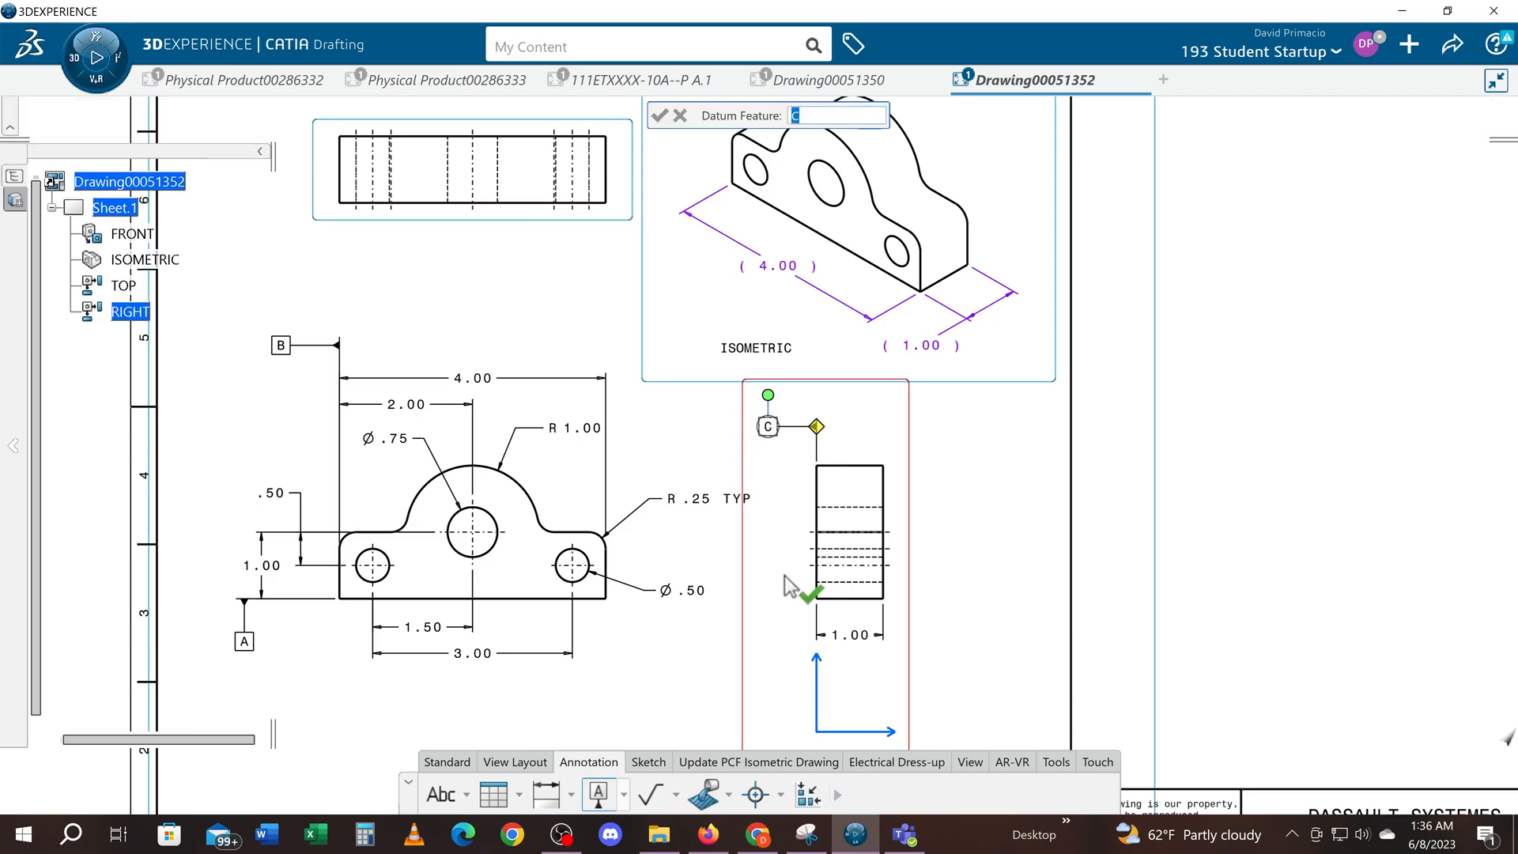
key(Return)
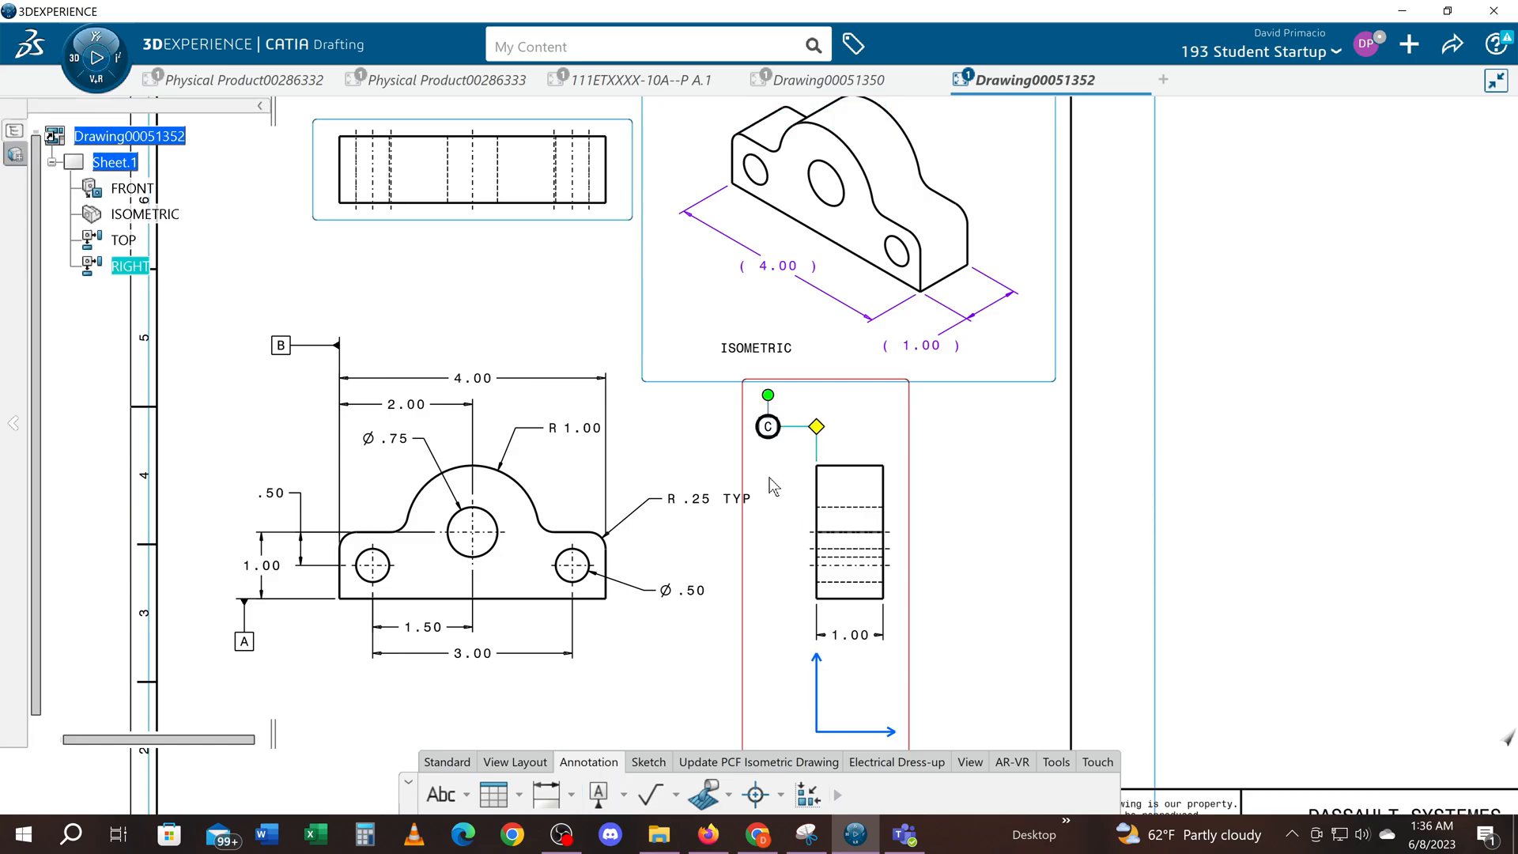
click(779, 488)
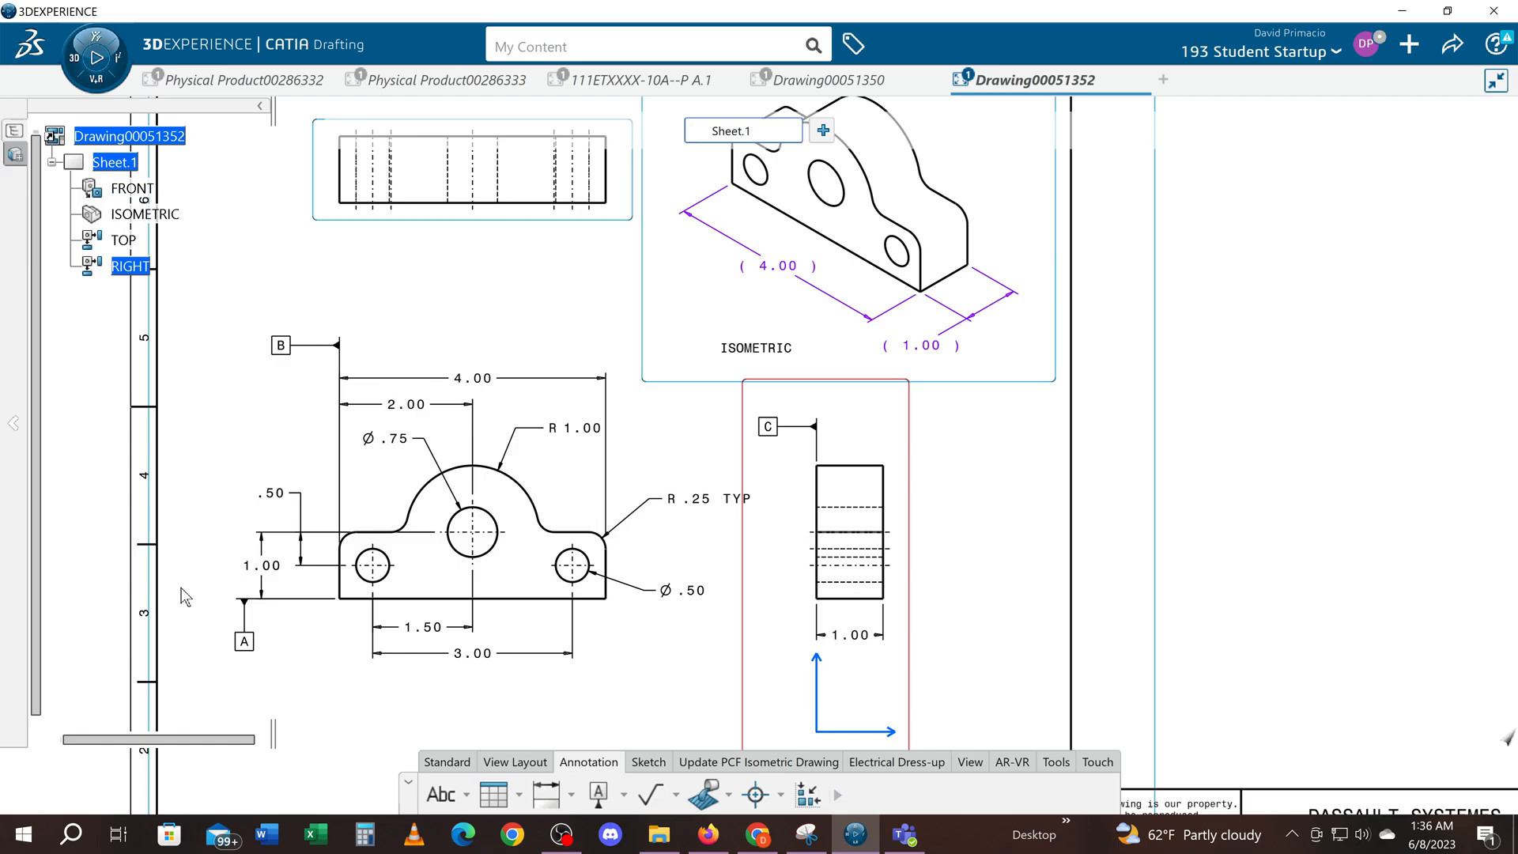
Step: Attach datum feature A to the bottom edge of the right view, placing it below and left of the edge
middle_drag(473, 744, 442, 755)
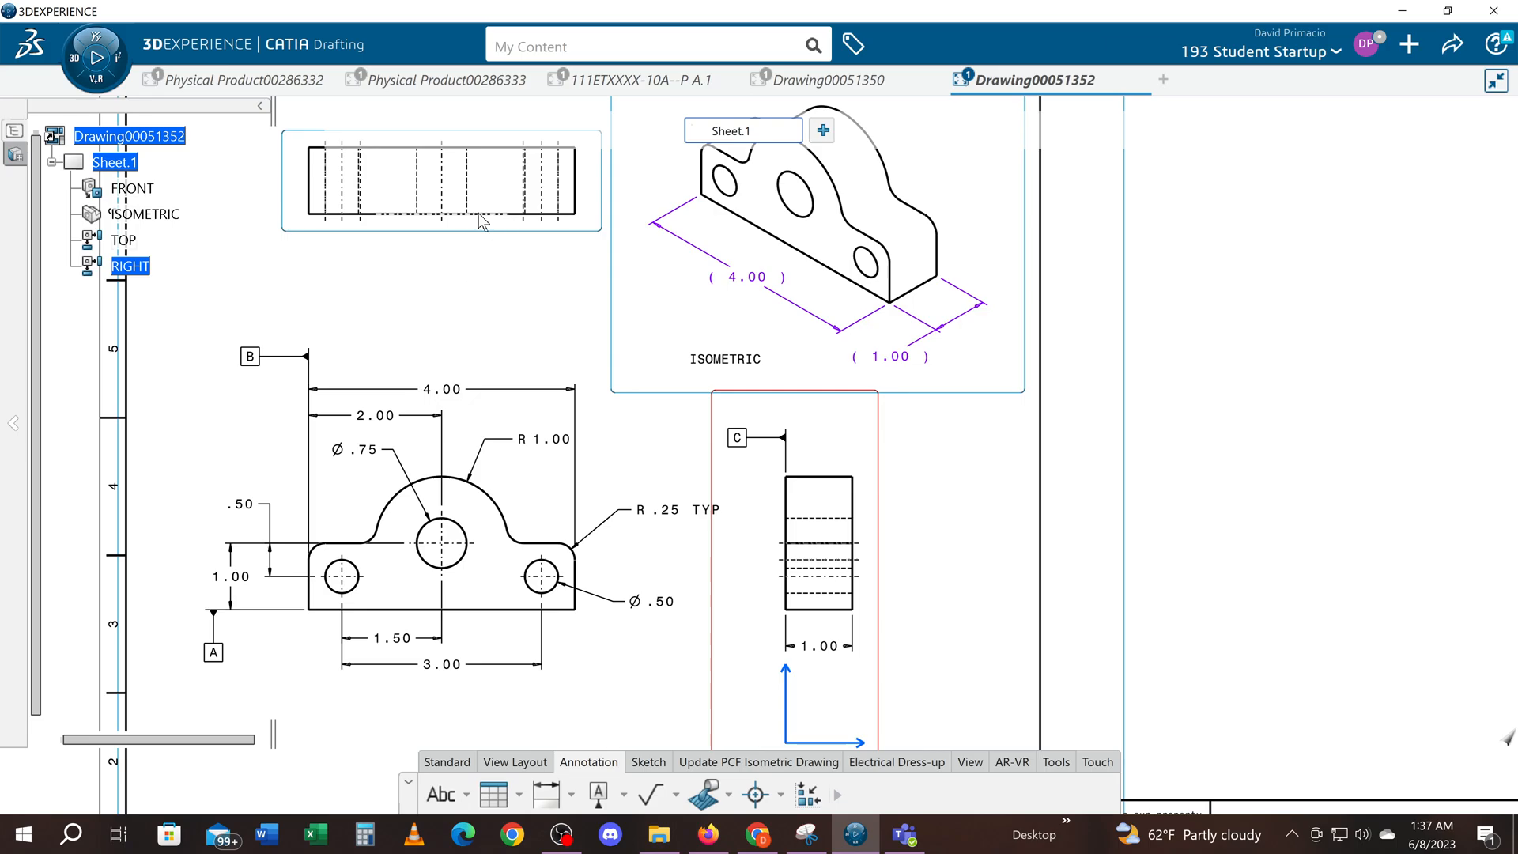
middle_drag(767, 656, 739, 630)
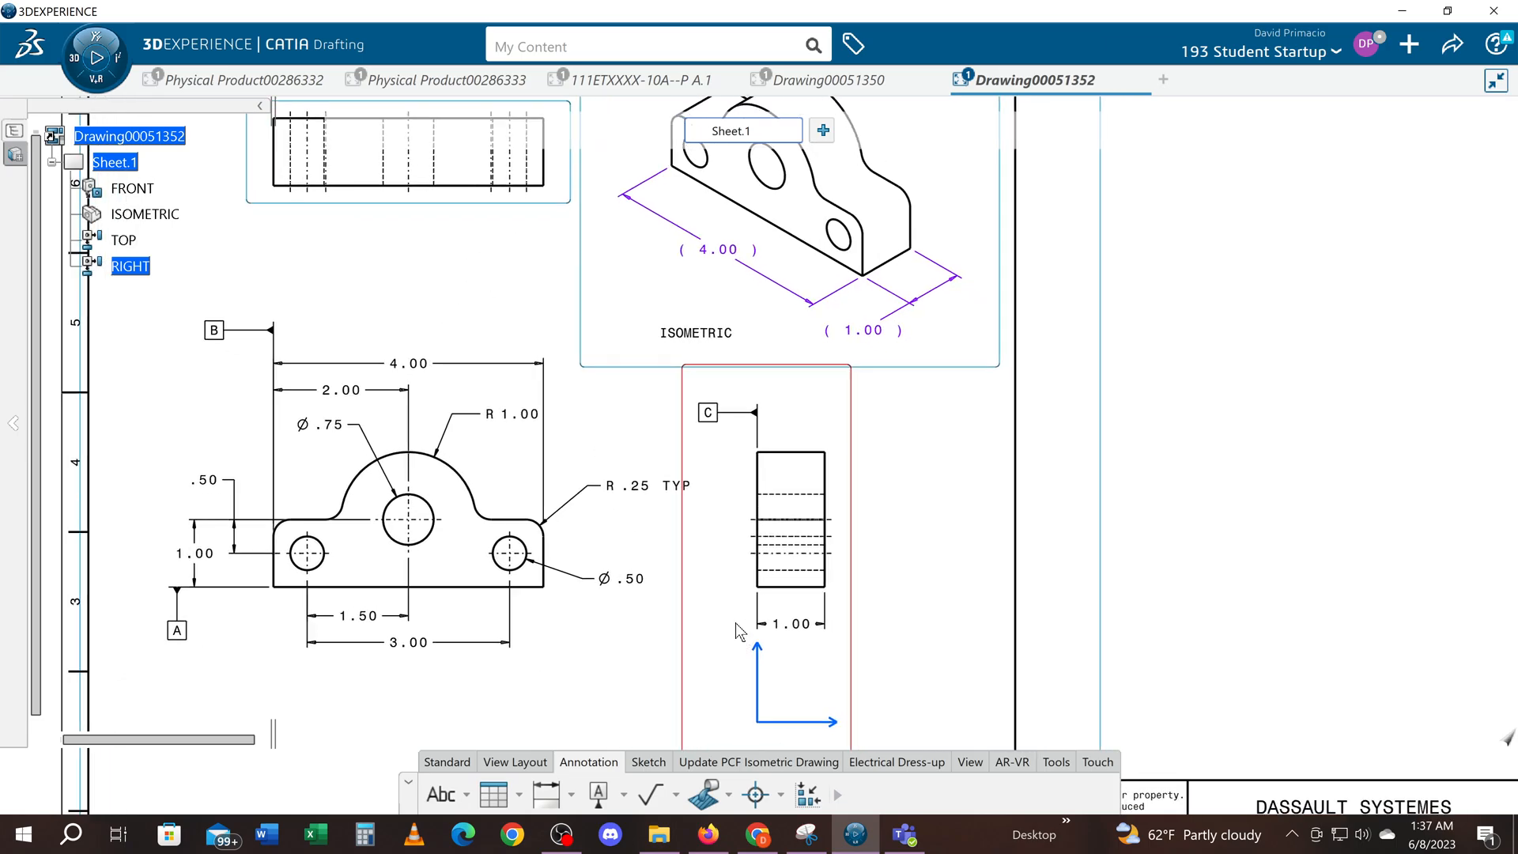
click(599, 794)
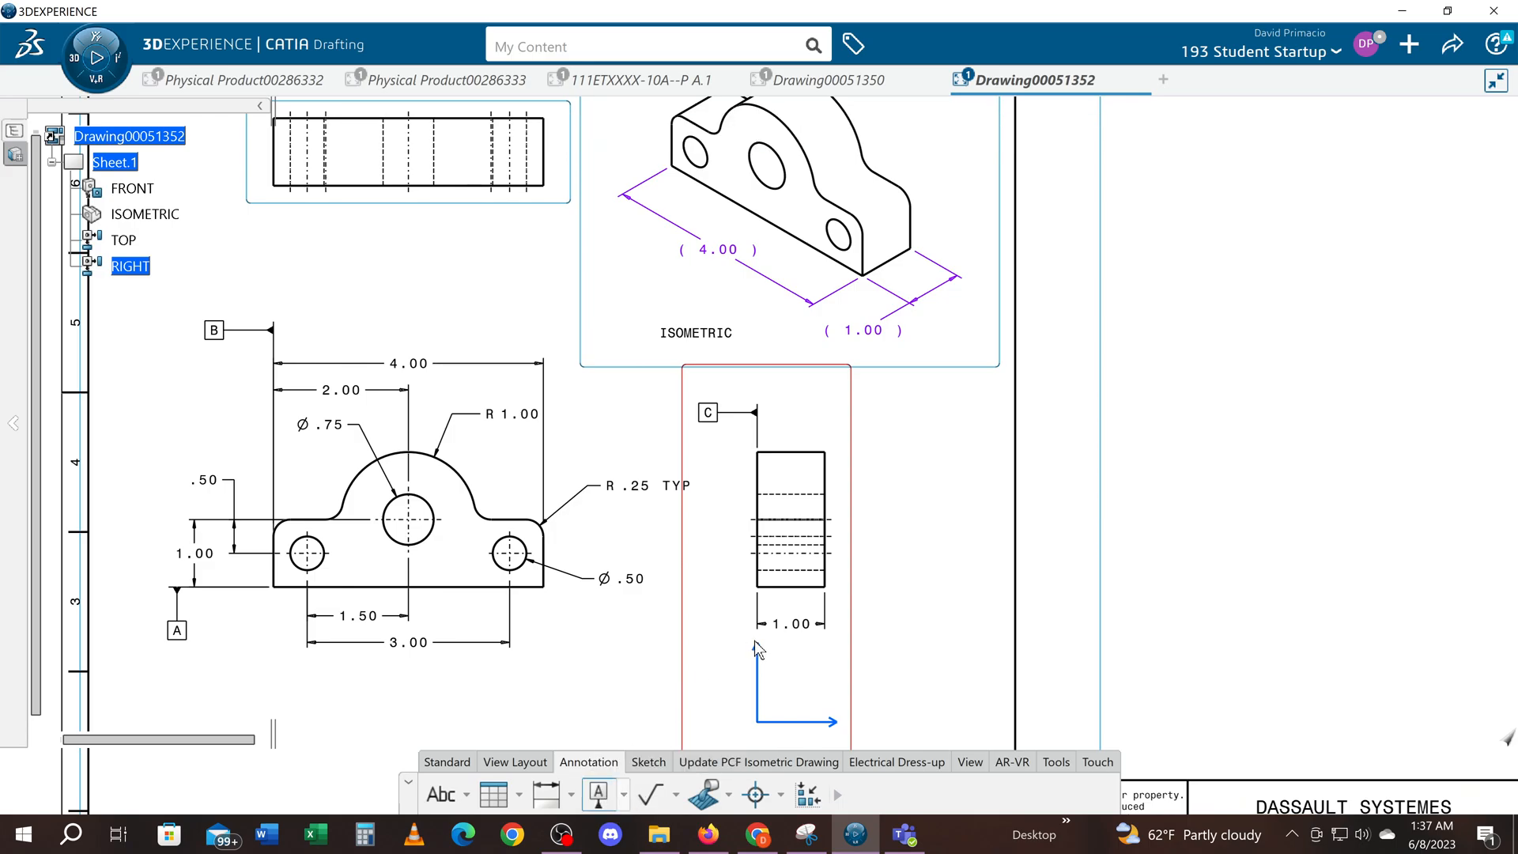
click(789, 590)
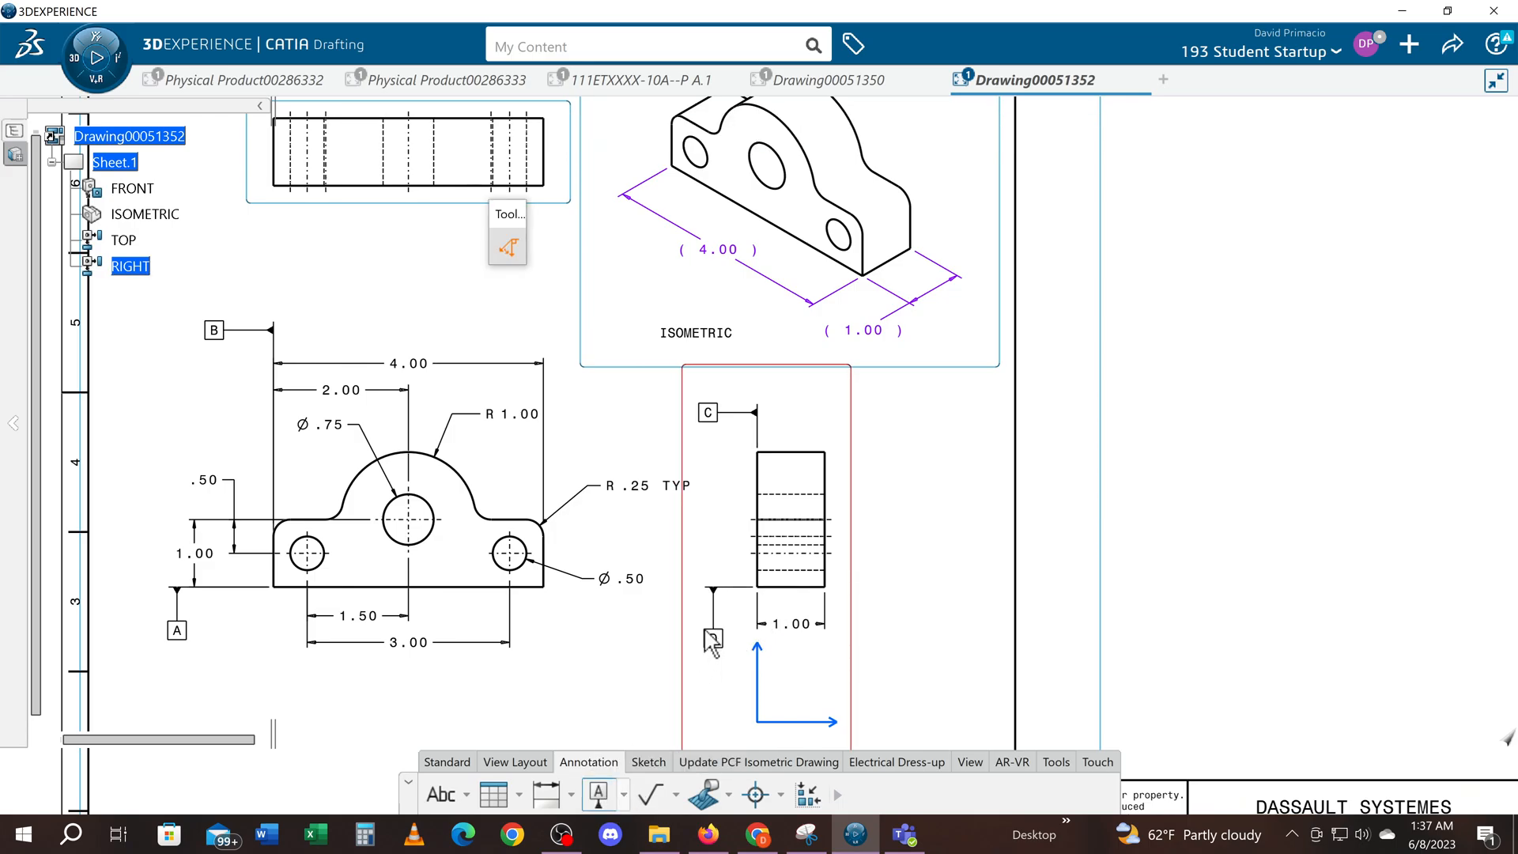
click(713, 632)
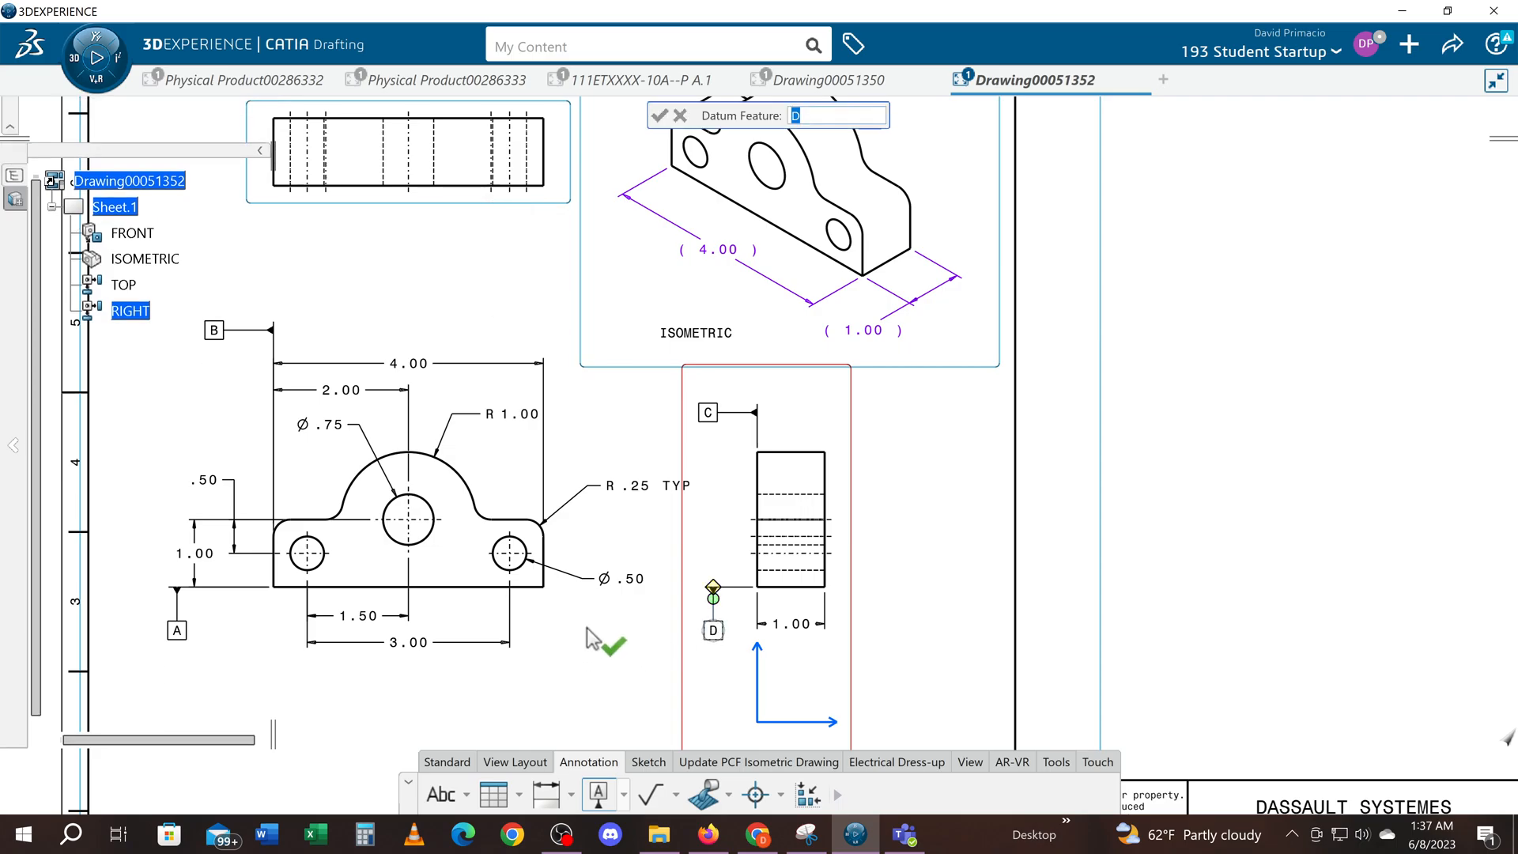
key(Caps_Lock)
text(A)
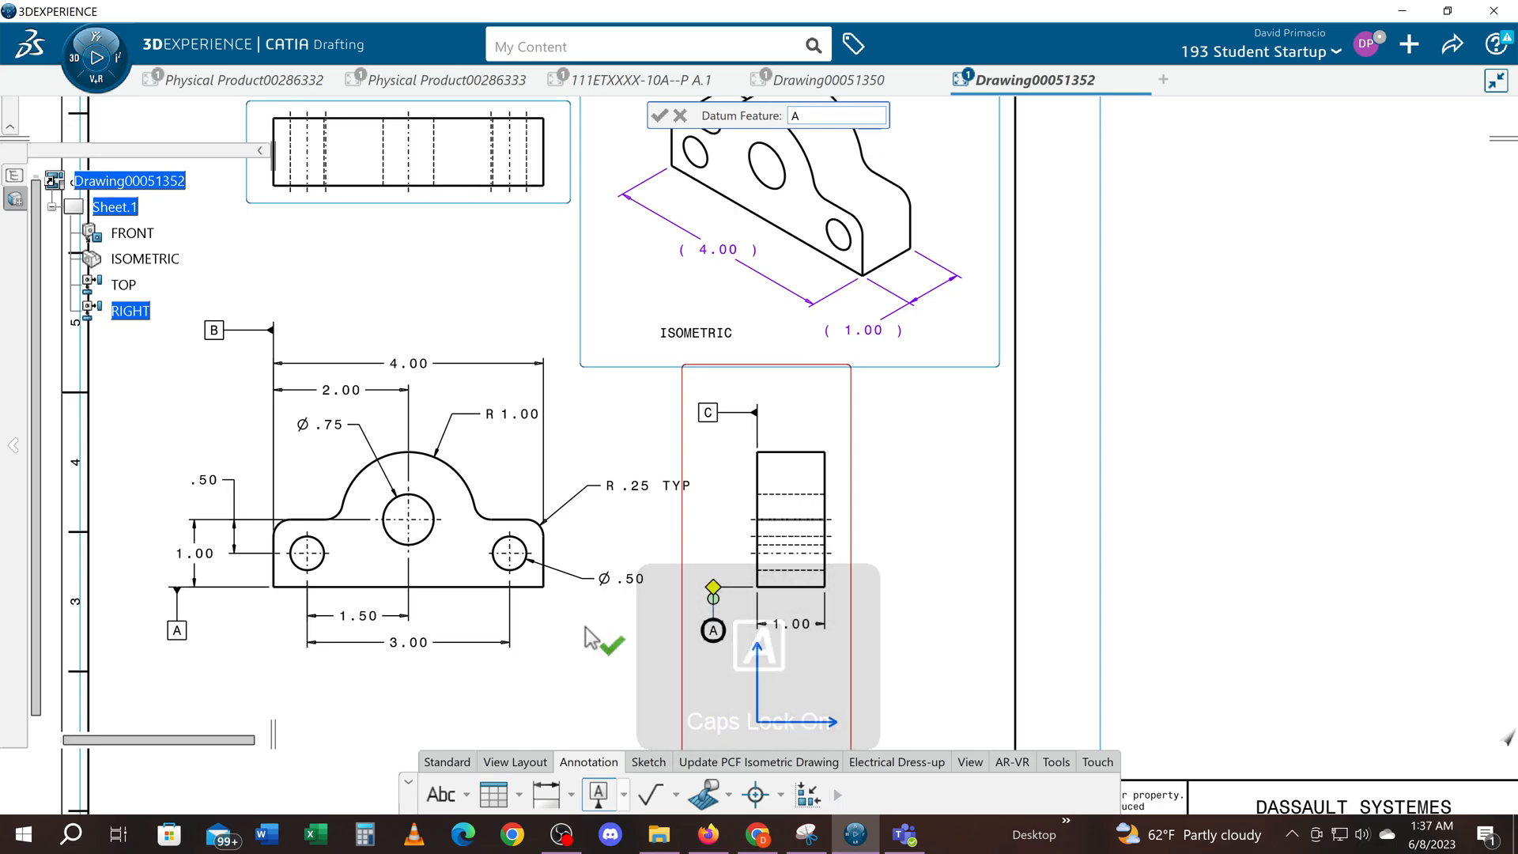
key(Return)
click(591, 679)
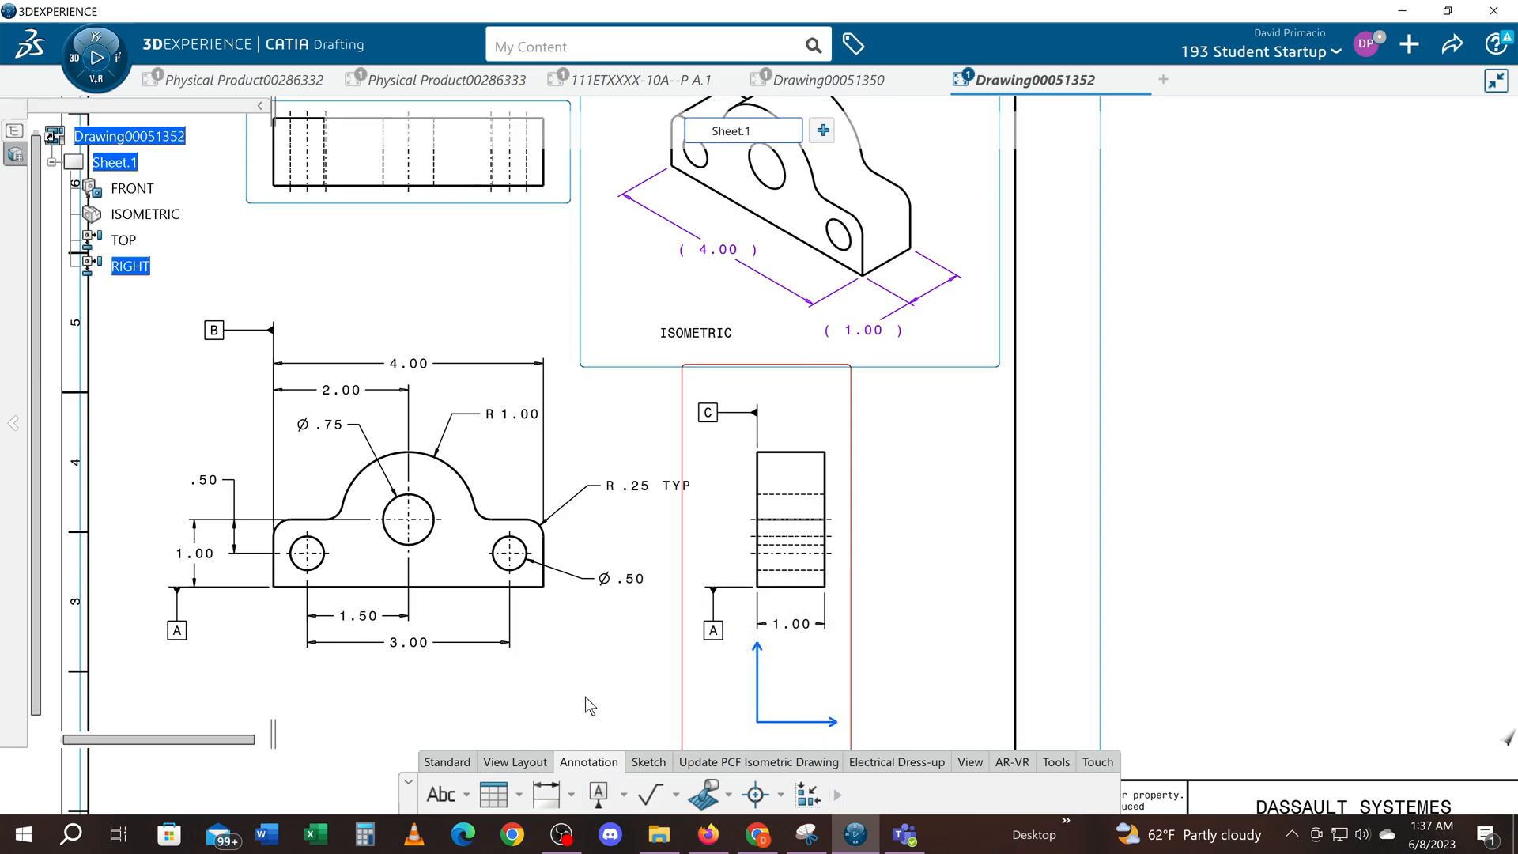
Step: Activate the top view and attach datum feature B to its left vertical edge, placing the symbol outside the view outline
middle_drag(572, 644, 606, 718)
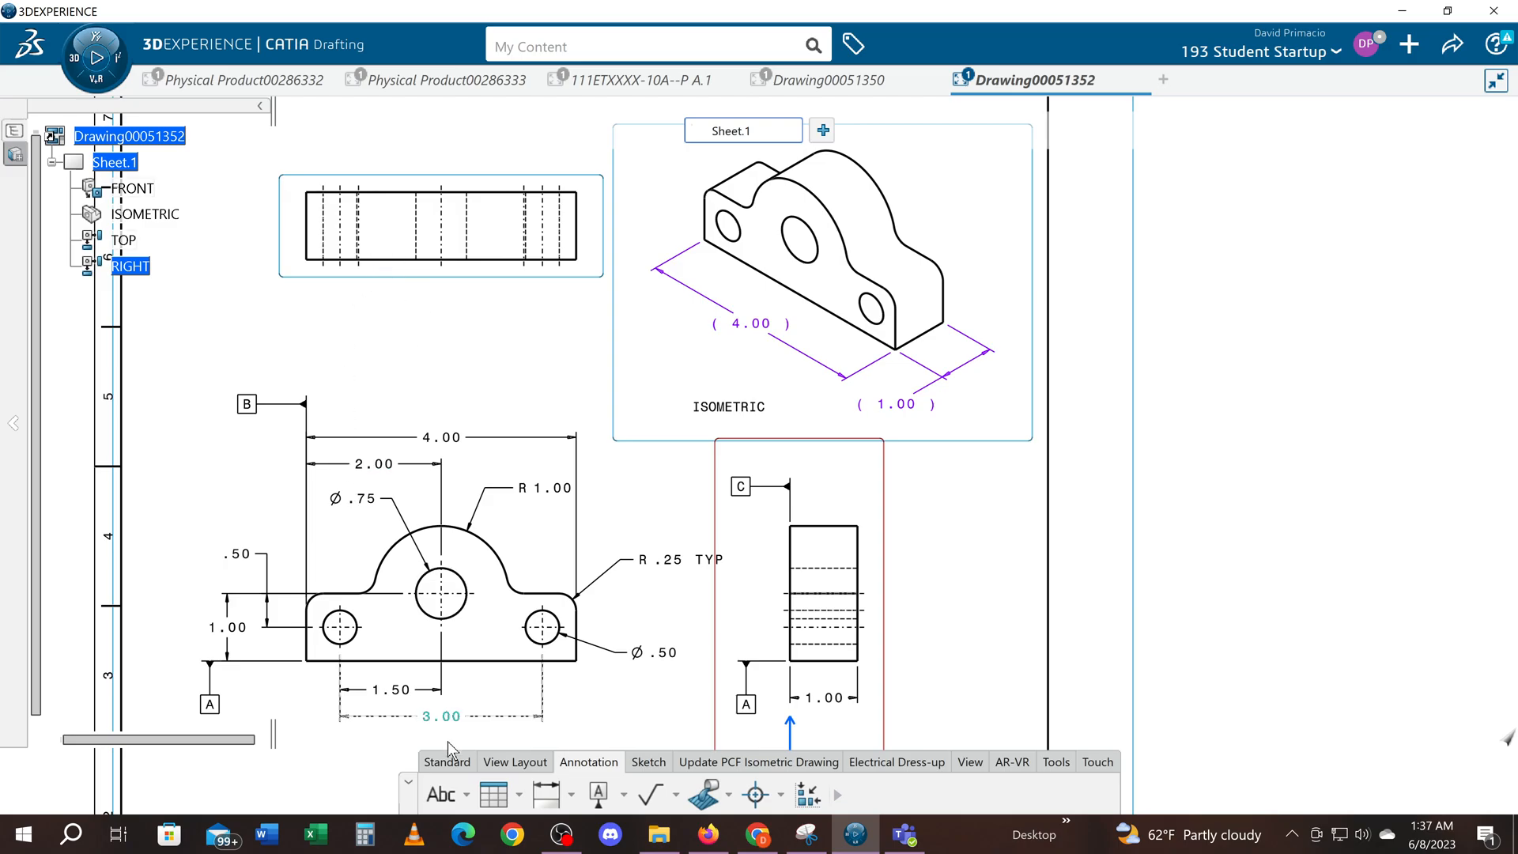
click(419, 286)
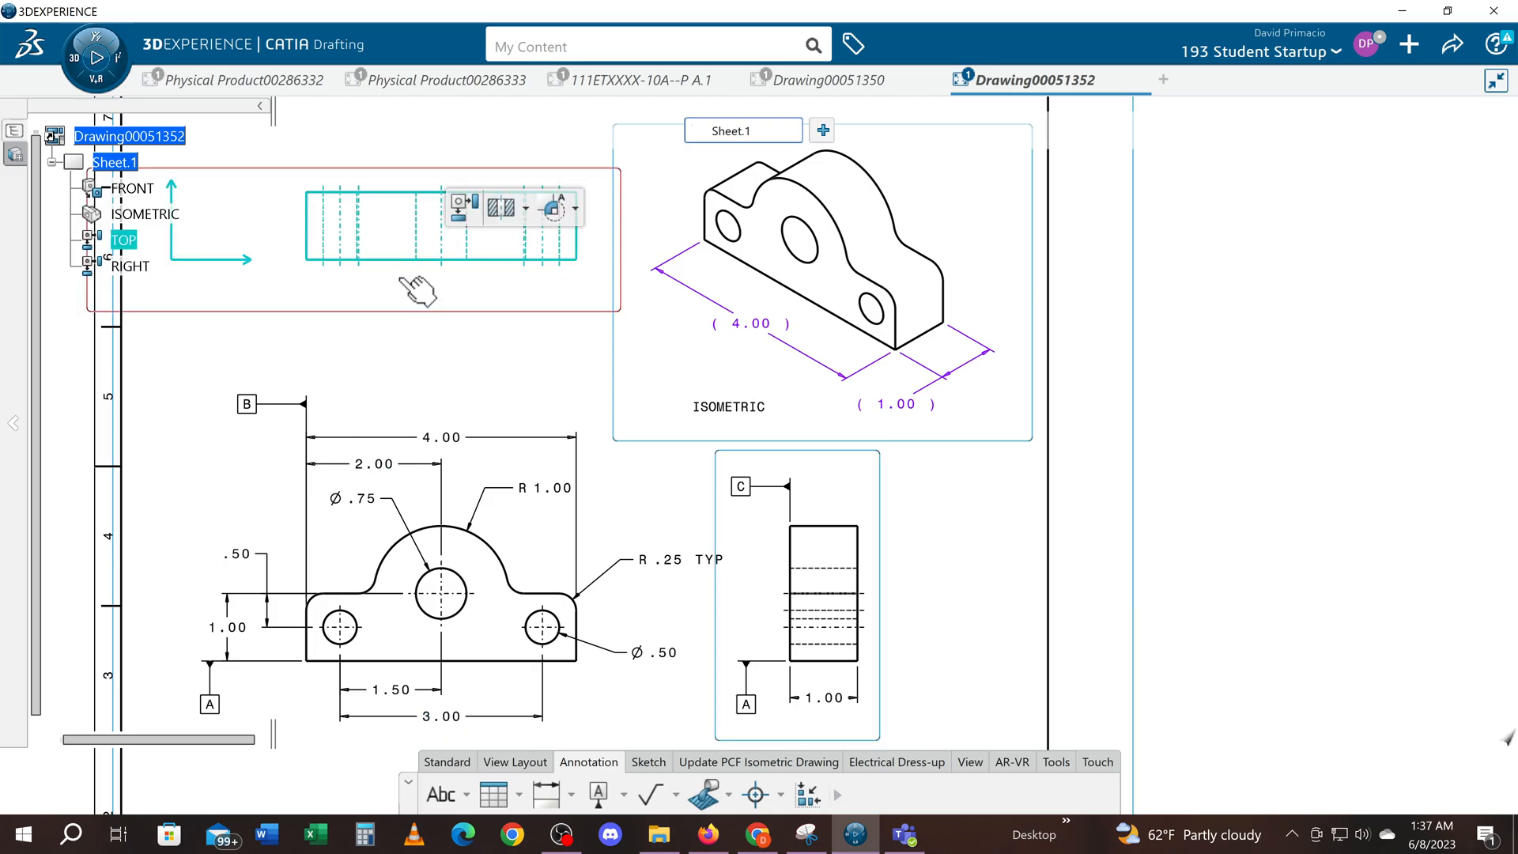
click(598, 793)
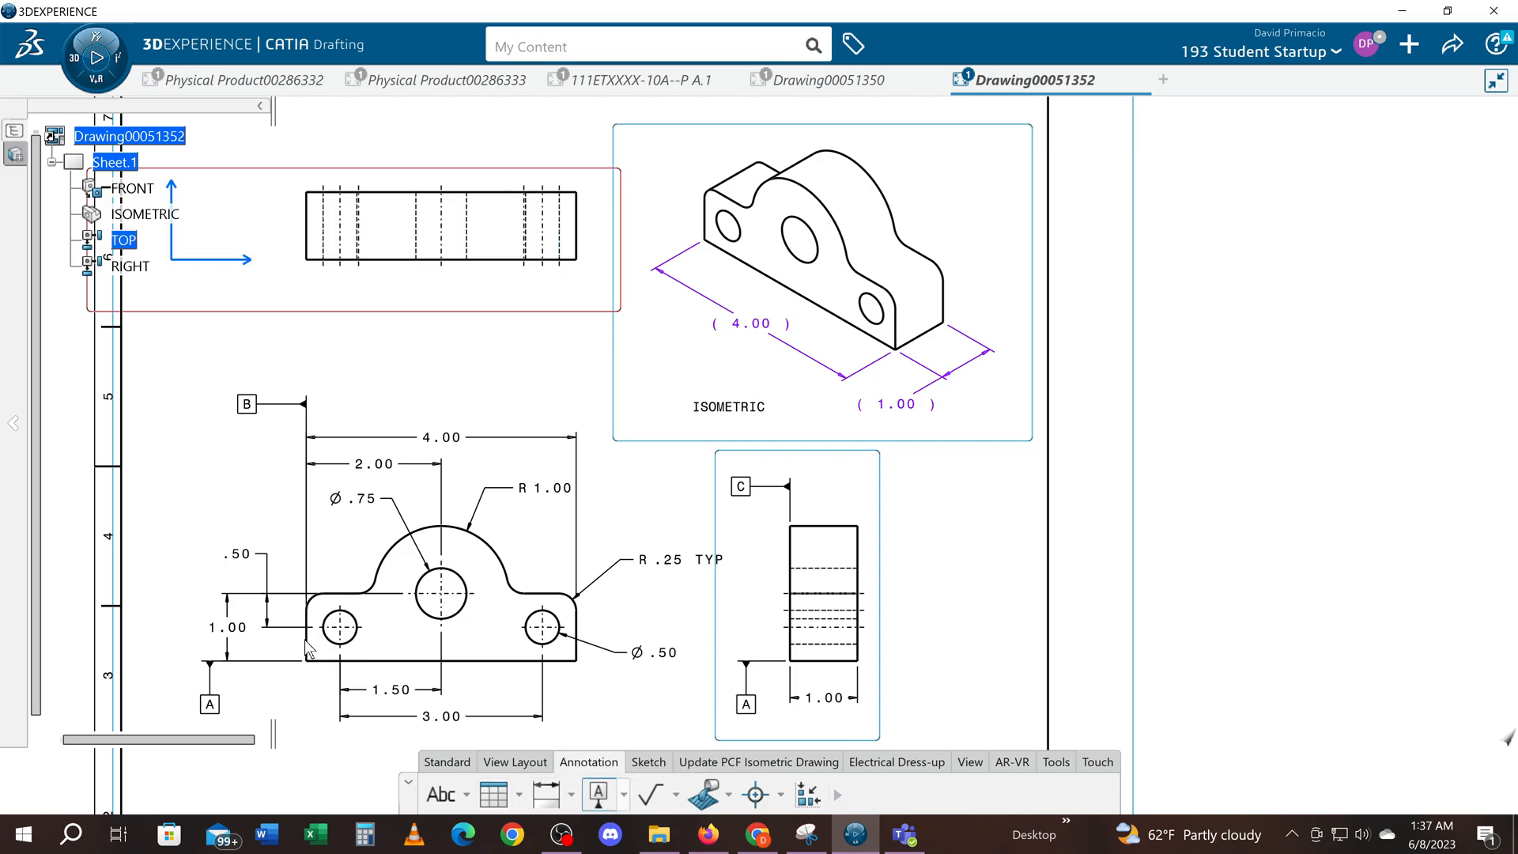
click(309, 242)
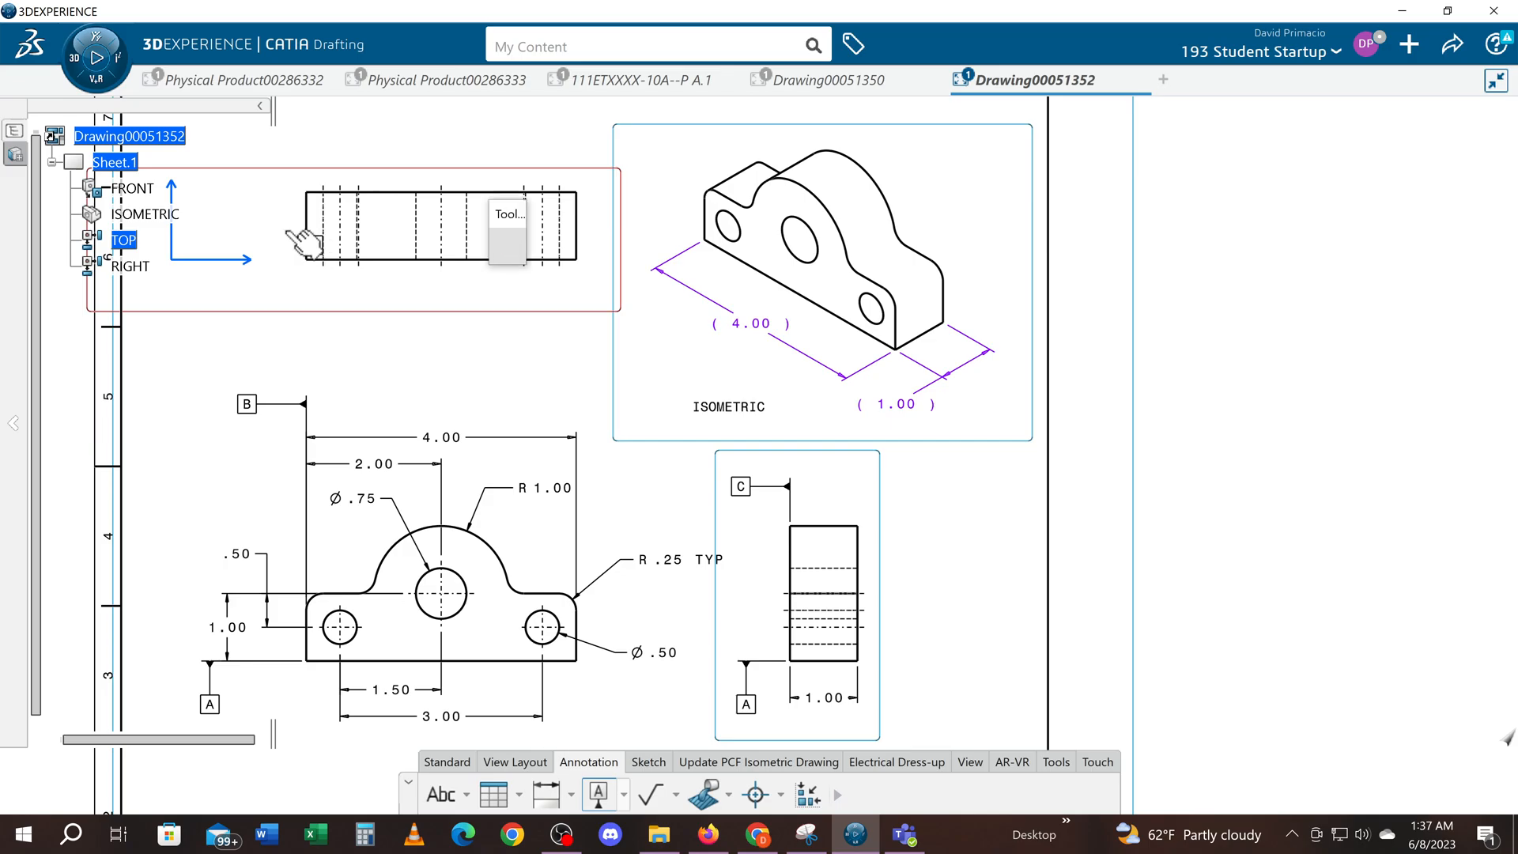
click(243, 220)
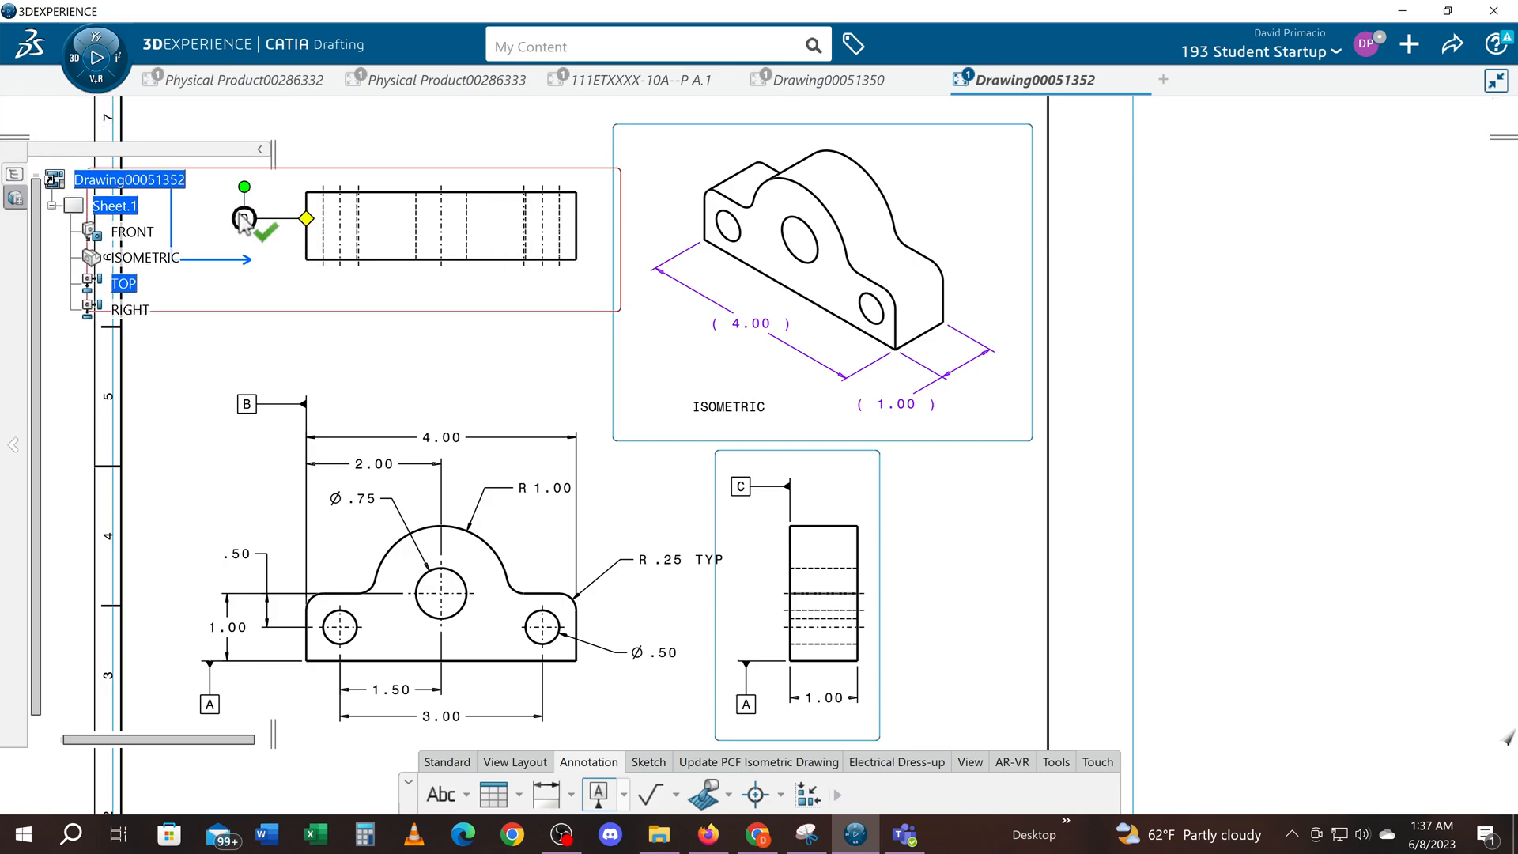
text(B)
key(Return)
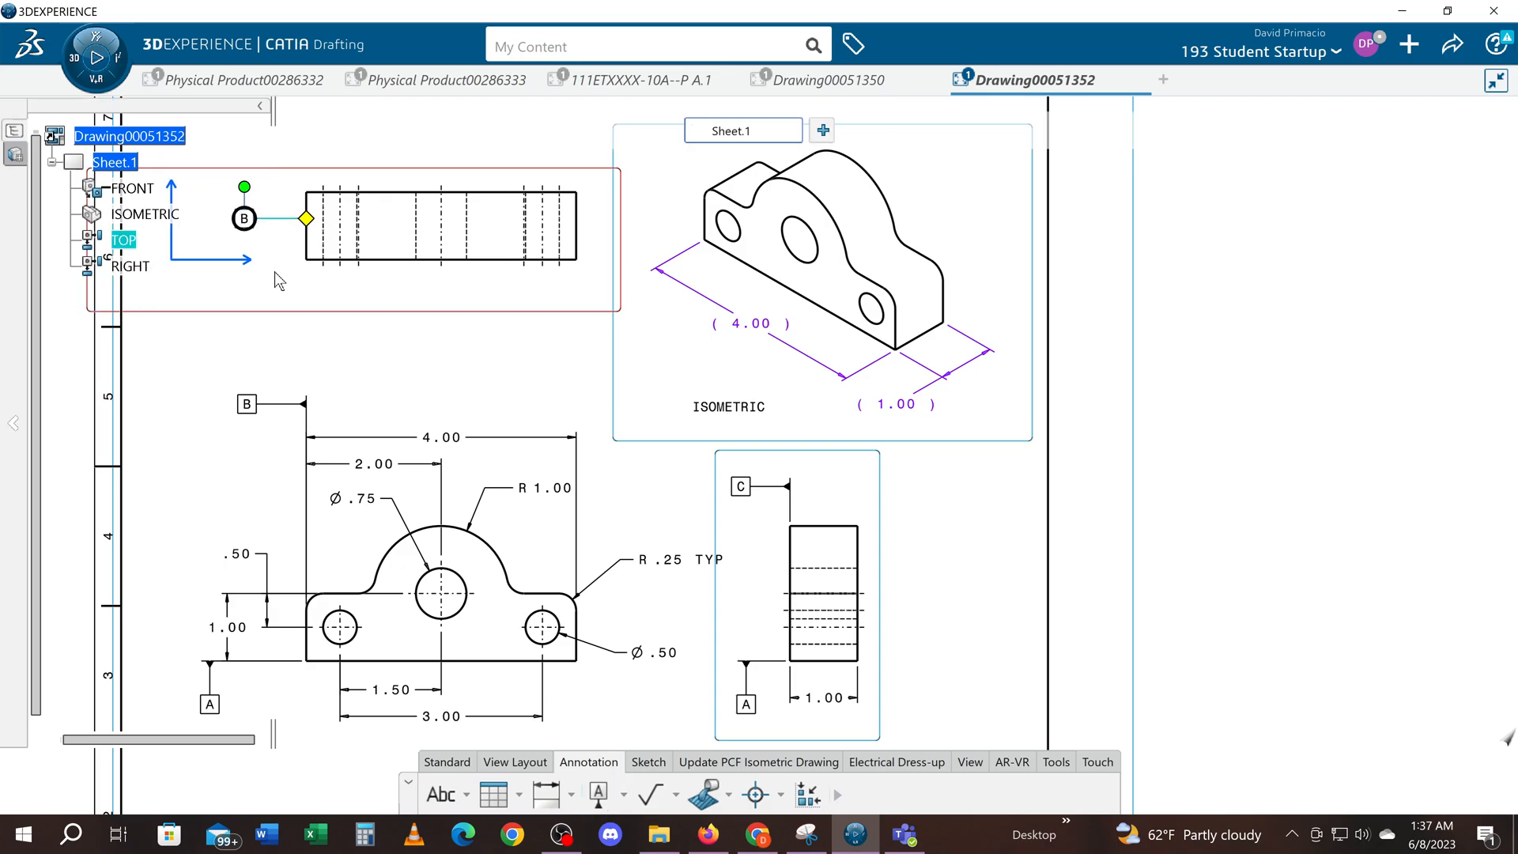
click(323, 283)
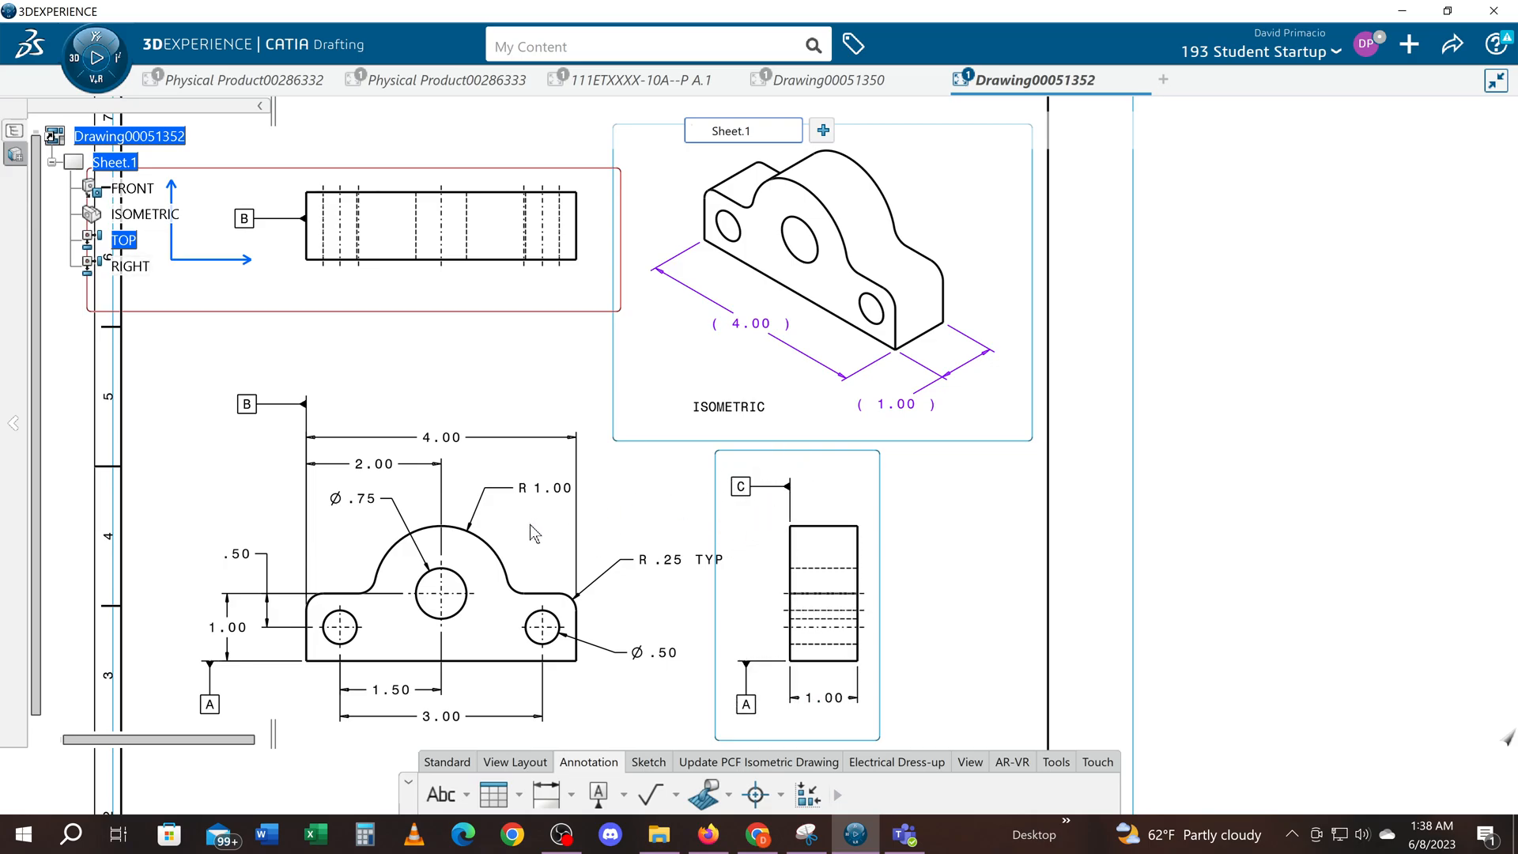
Step: Attach datum feature C to the bottom edge of the top view, placing the symbol directly below the edge
click(598, 794)
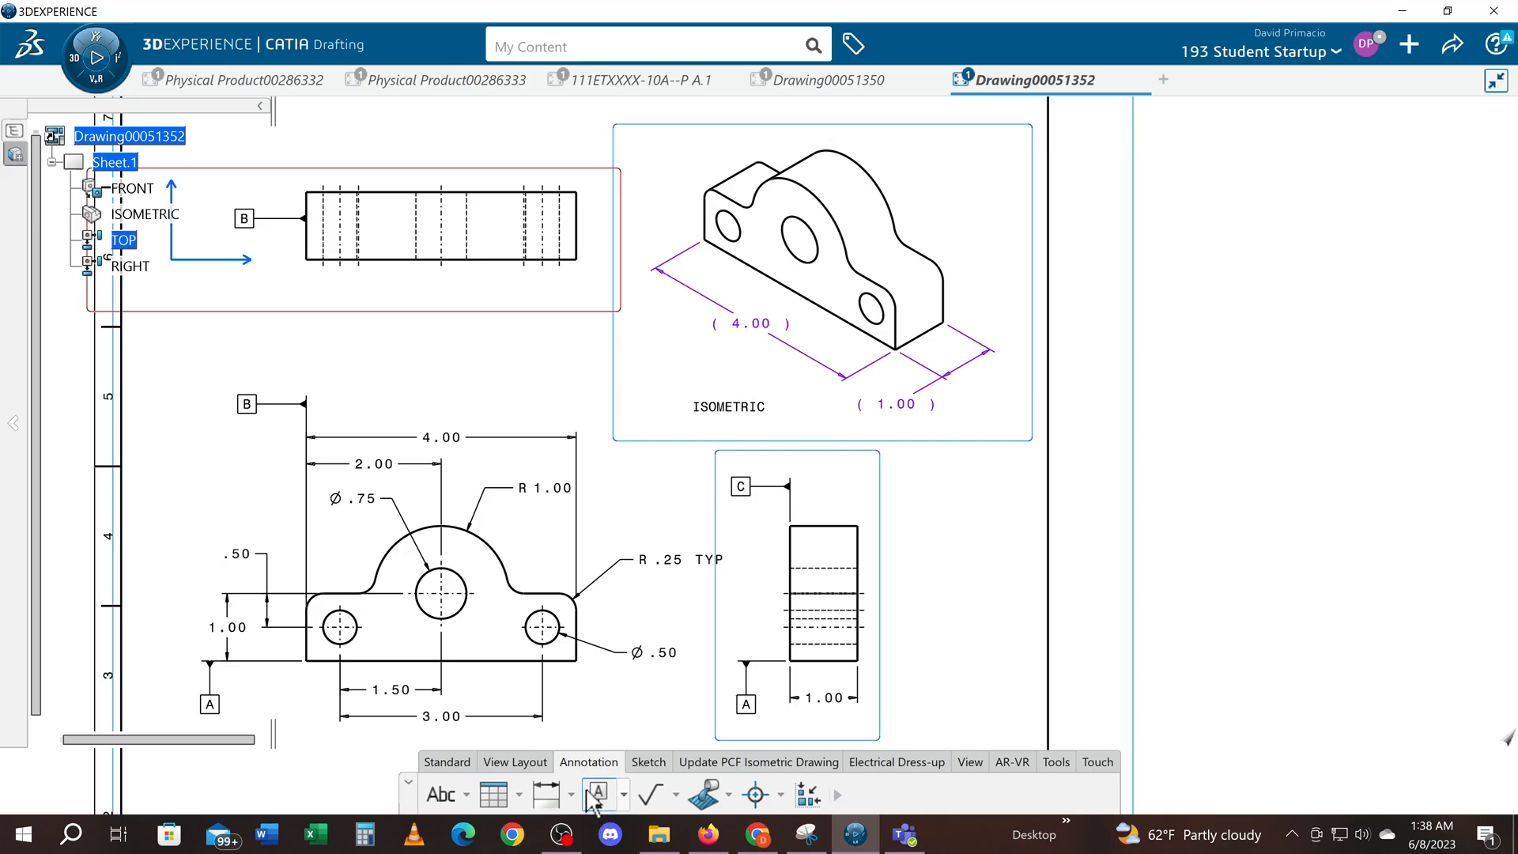
click(397, 261)
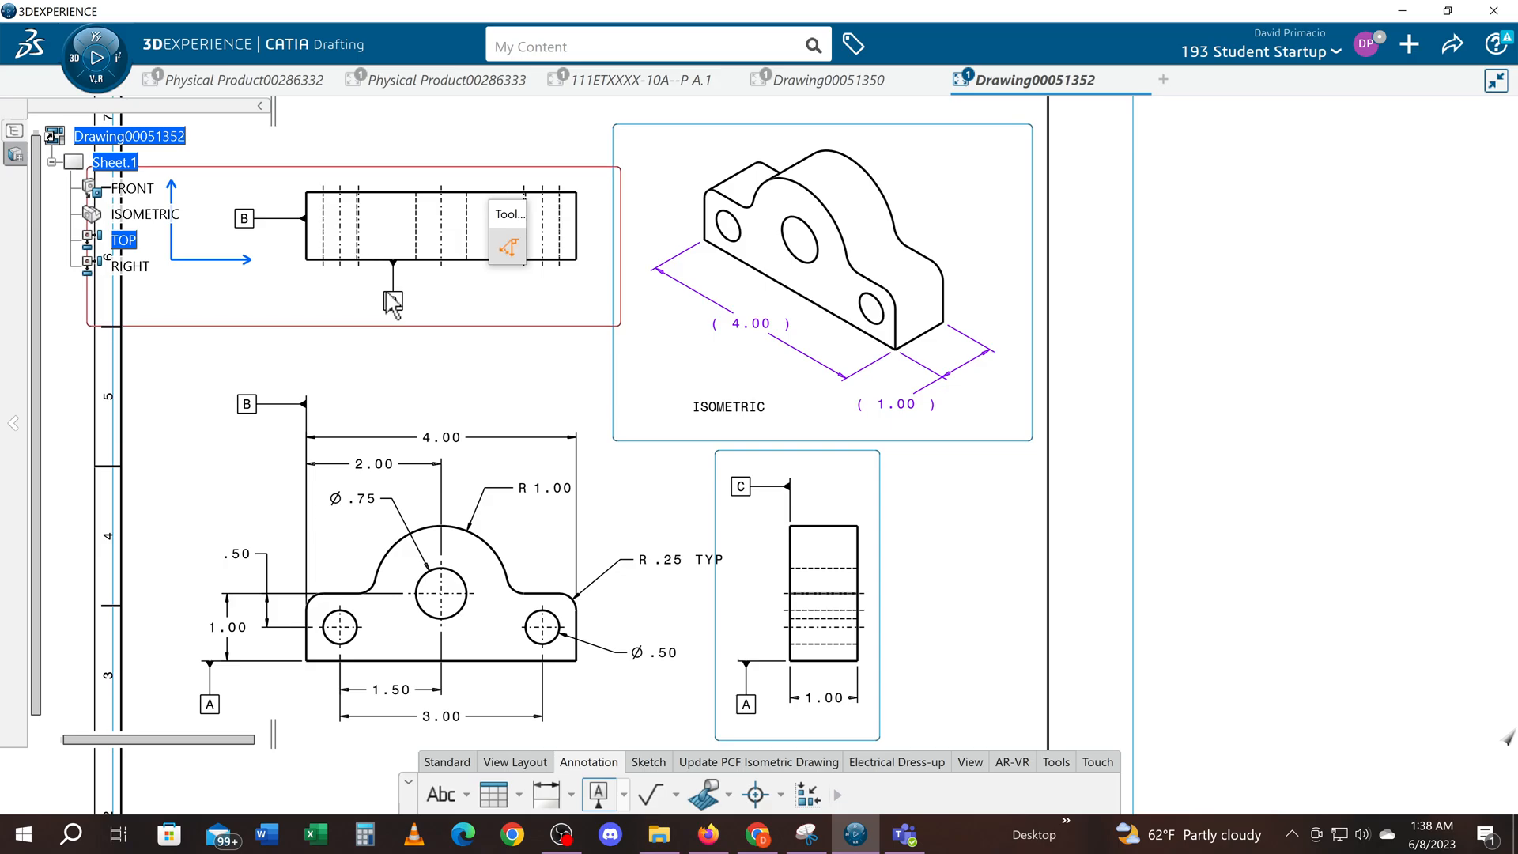
click(393, 302)
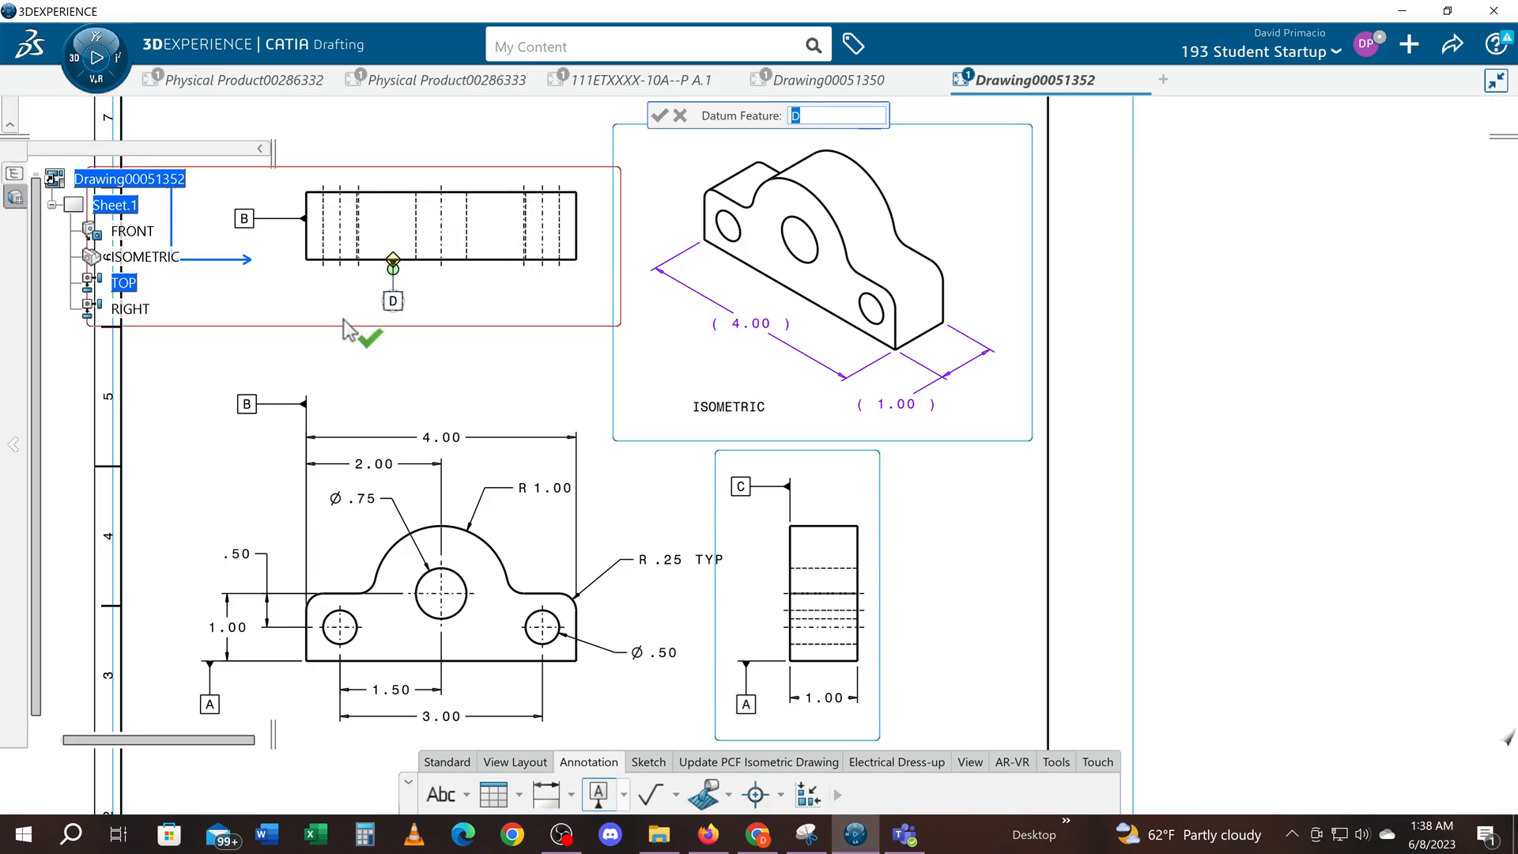
text(C)
key(Return)
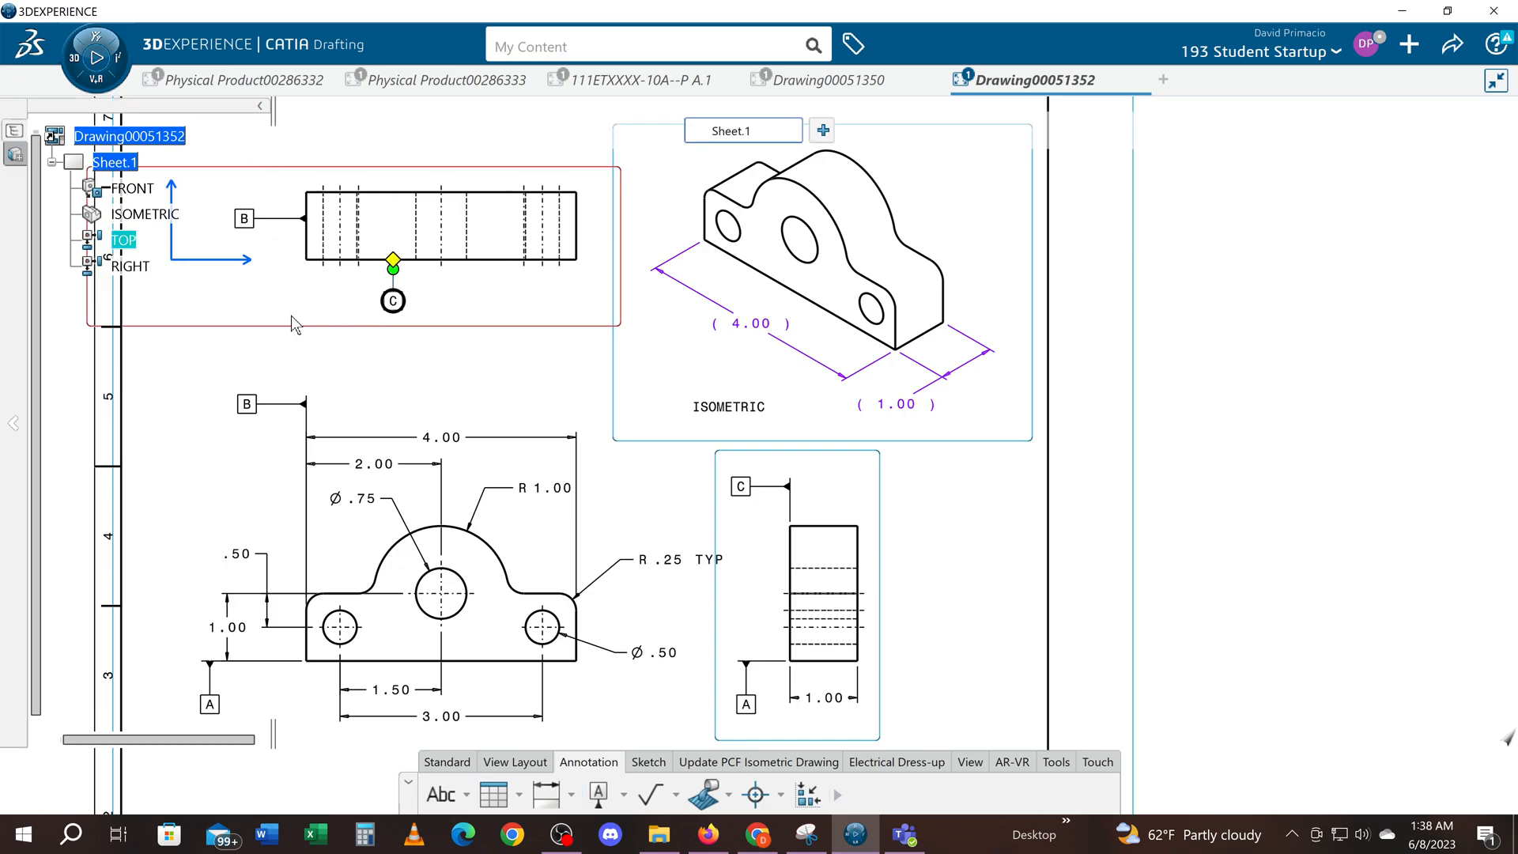
click(465, 401)
Step: Add a plain text note reading 100 below the top view, just left of datum C
mouse_move(498, 345)
middle_down()
mouse_move(548, 353)
mouse_move(536, 383)
mouse_move(519, 366)
middle_up()
mouse_move(632, 508)
middle_down()
mouse_move(591, 419)
mouse_move(559, 535)
mouse_move(547, 493)
mouse_move(559, 457)
mouse_move(632, 487)
middle_up()
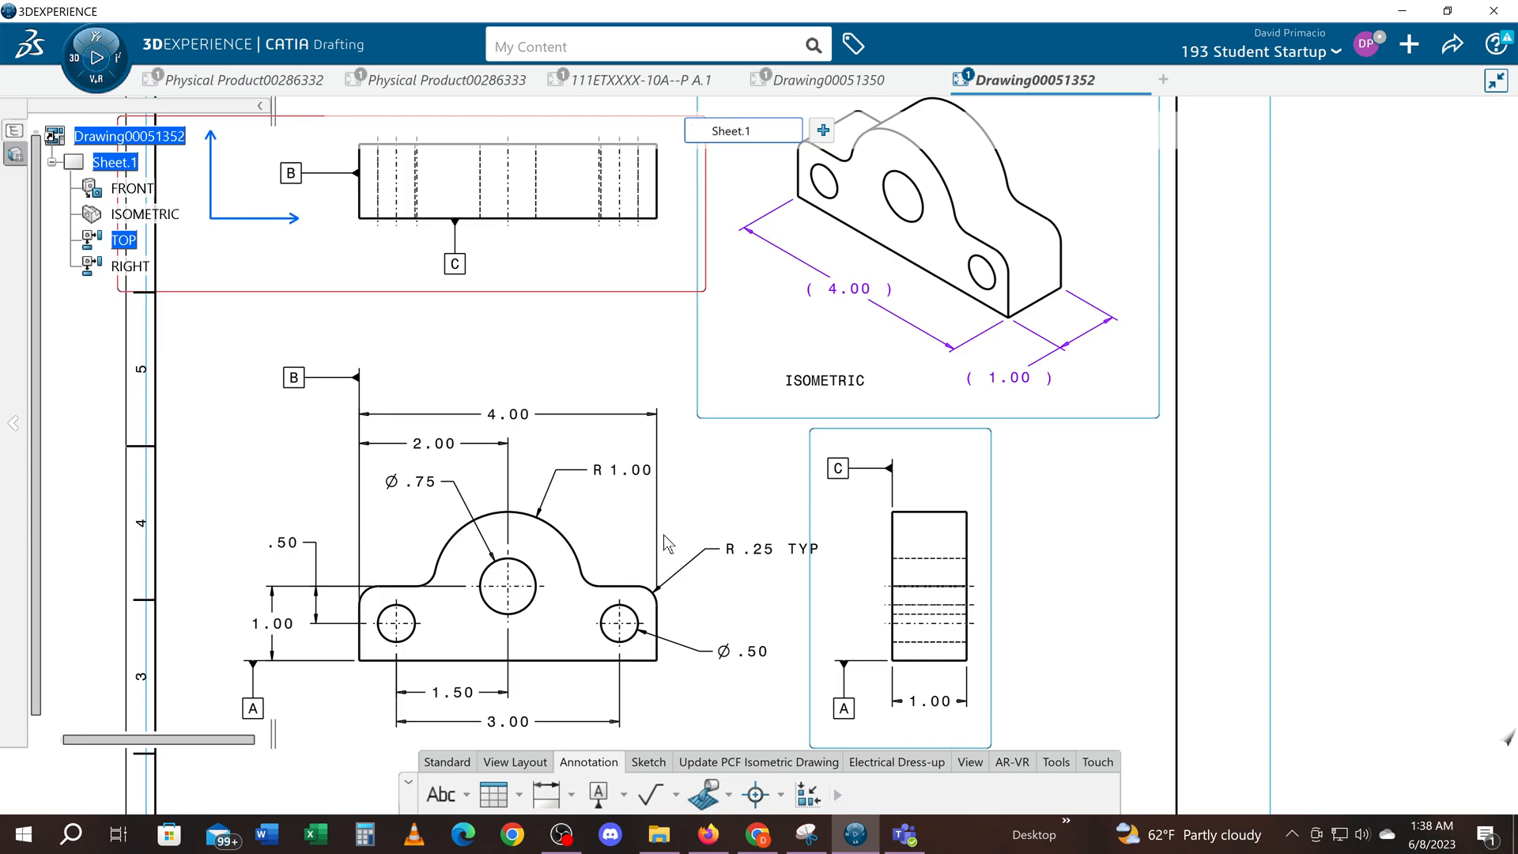
mouse_move(623, 525)
middle_down()
mouse_move(658, 578)
mouse_move(620, 608)
mouse_move(671, 533)
mouse_move(665, 579)
mouse_move(606, 583)
mouse_move(617, 593)
mouse_move(581, 564)
middle_up()
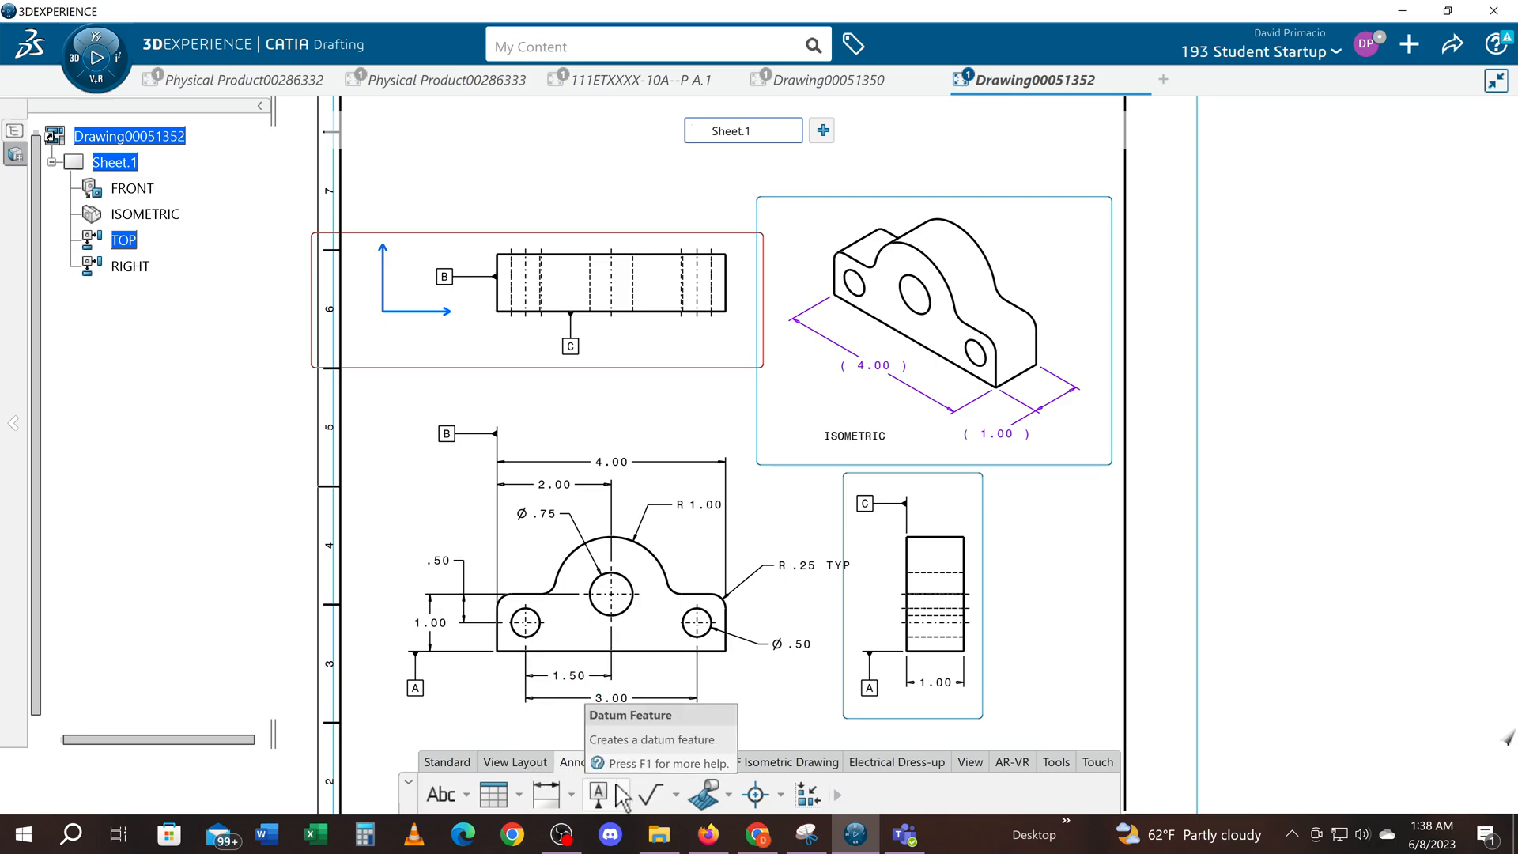
click(466, 795)
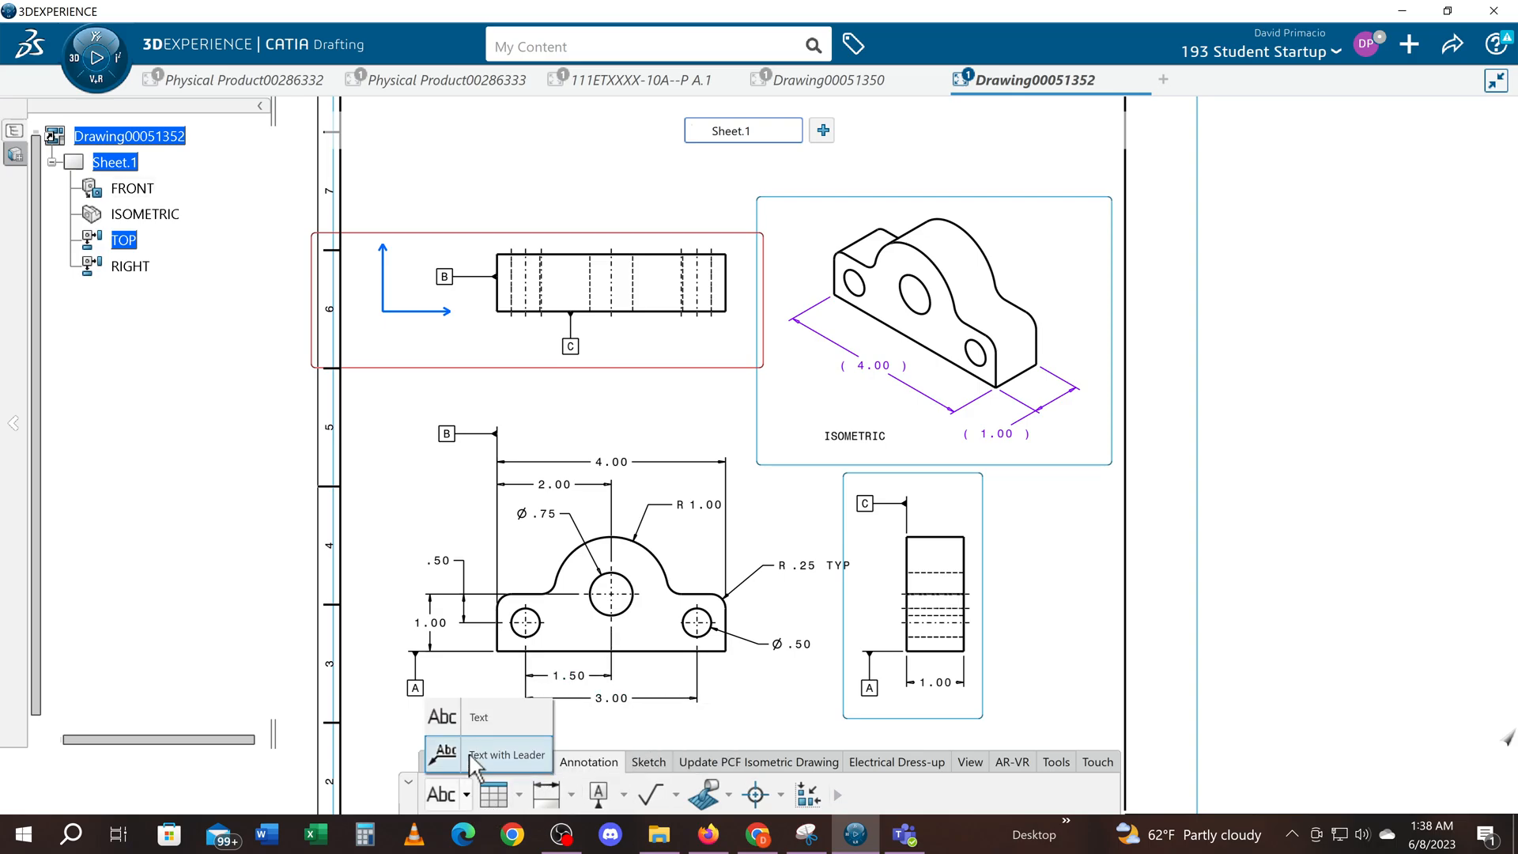
click(468, 726)
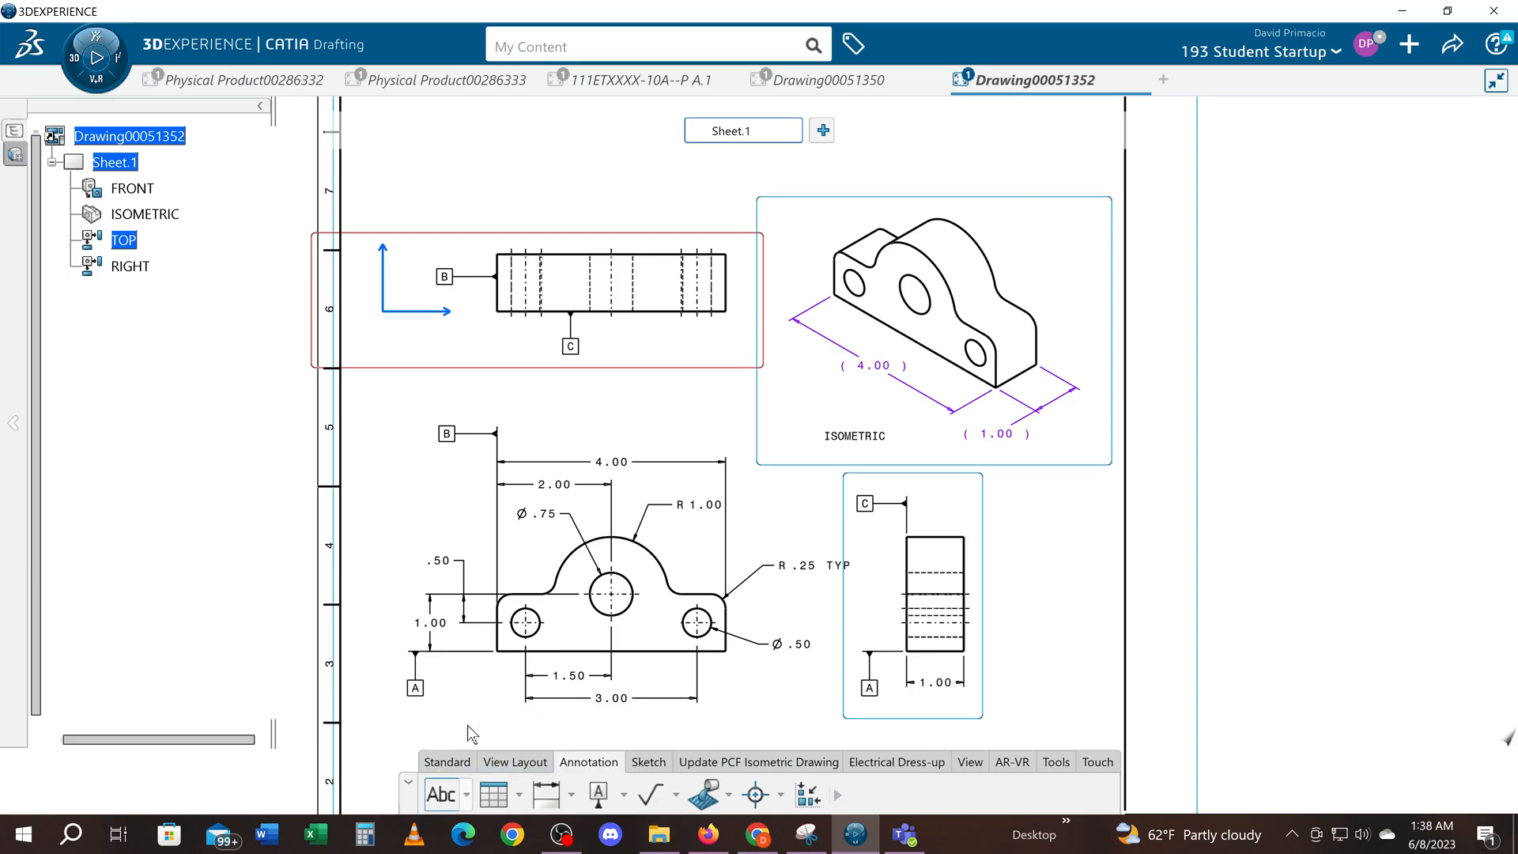
mouse_move(734, 707)
middle_down()
mouse_move(590, 719)
mouse_move(636, 796)
middle_up()
middle_drag(524, 572, 623, 724)
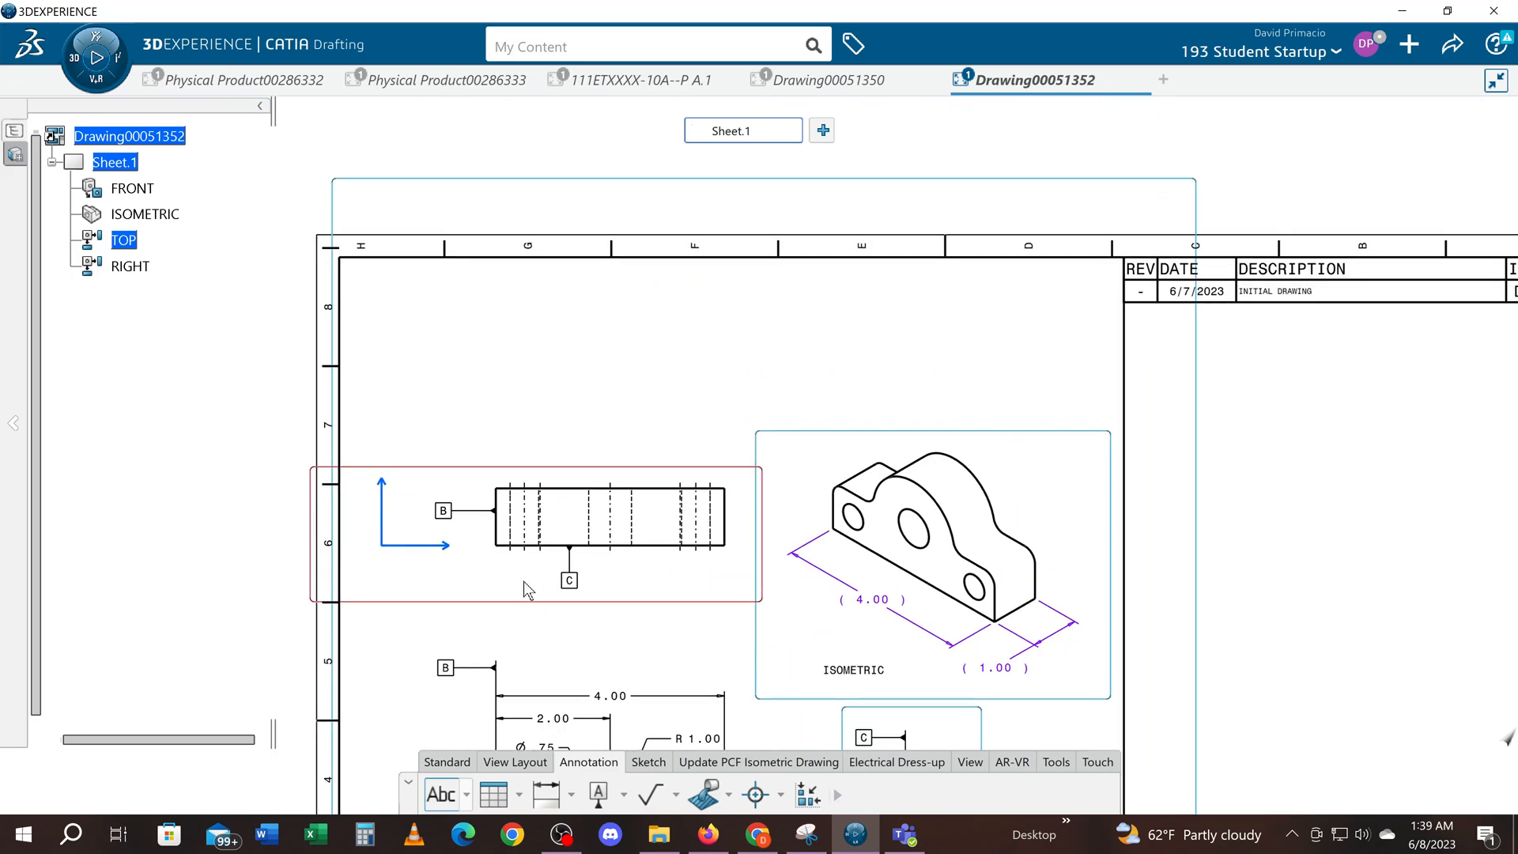
click(526, 586)
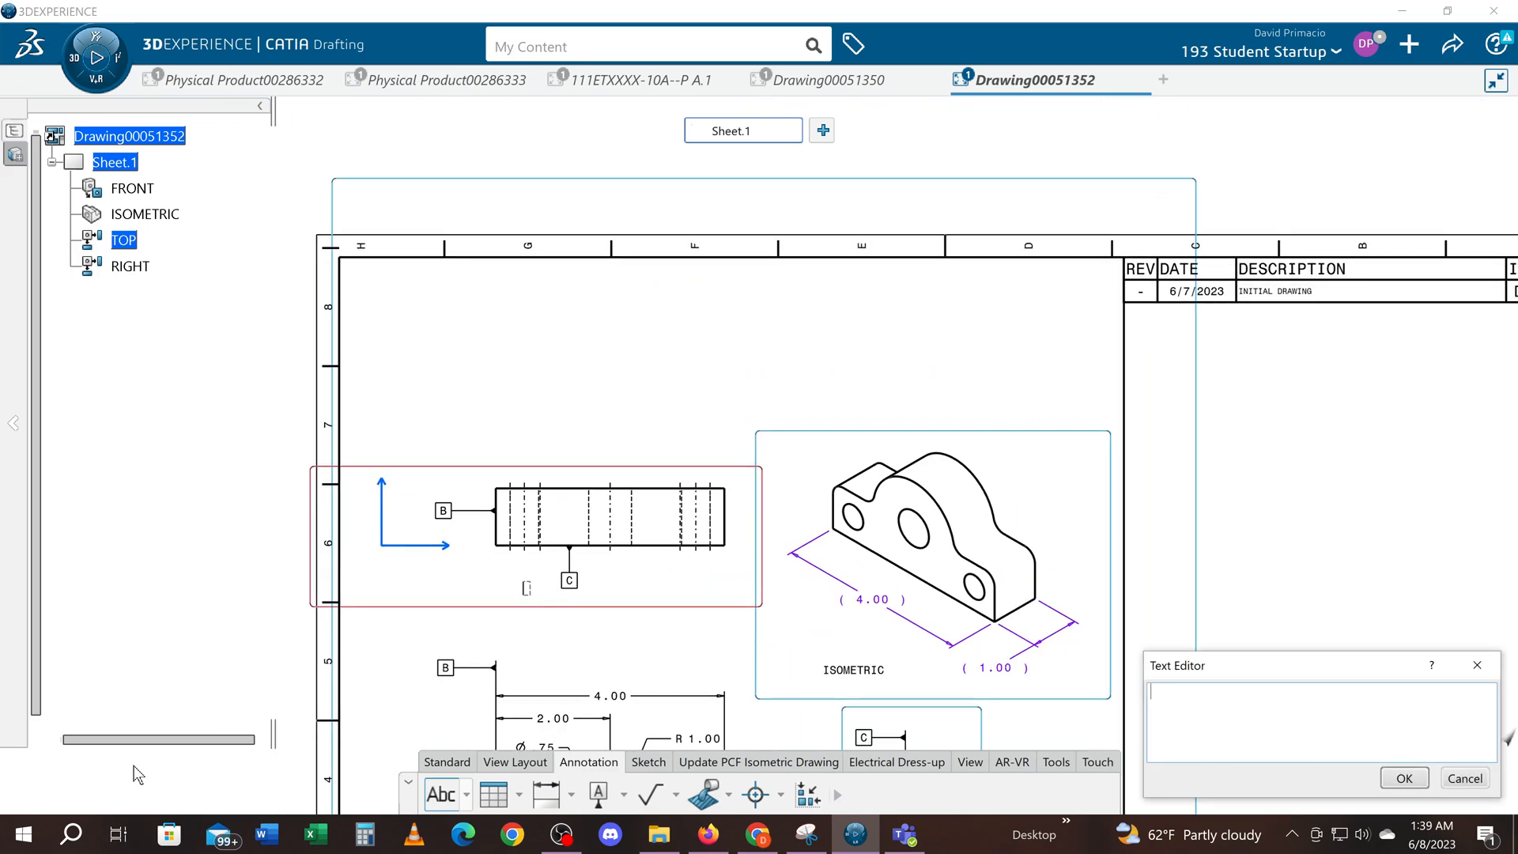
text(100)
click(1404, 778)
Step: Give the 100 note near datum C in the top view a Right Flag frame
mouse_move(670, 640)
middle_down()
mouse_move(684, 583)
mouse_move(672, 539)
middle_up()
middle_drag(558, 526, 1027, 100)
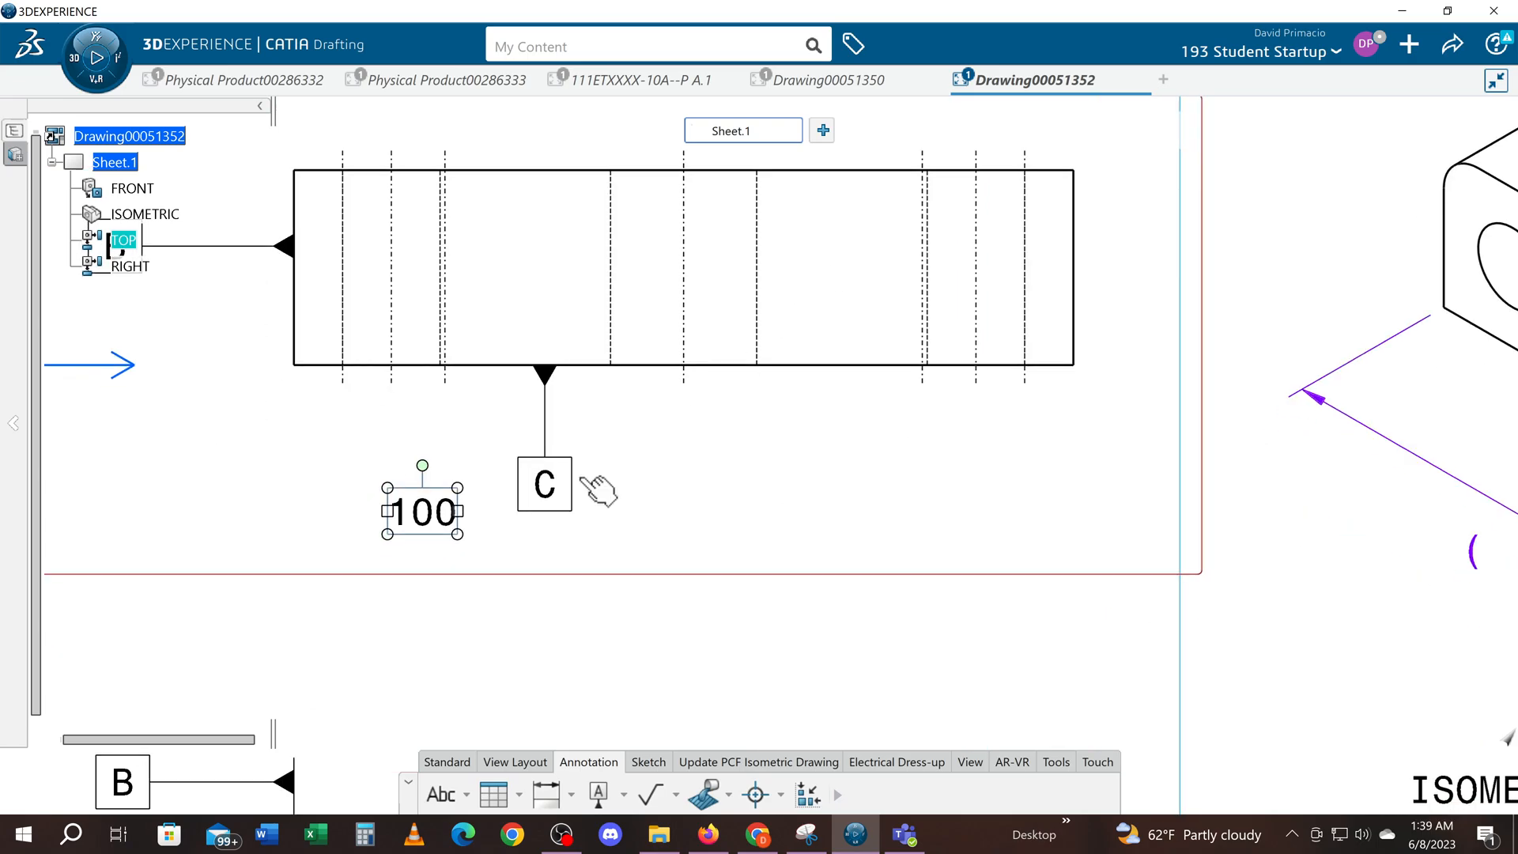
right_click(439, 513)
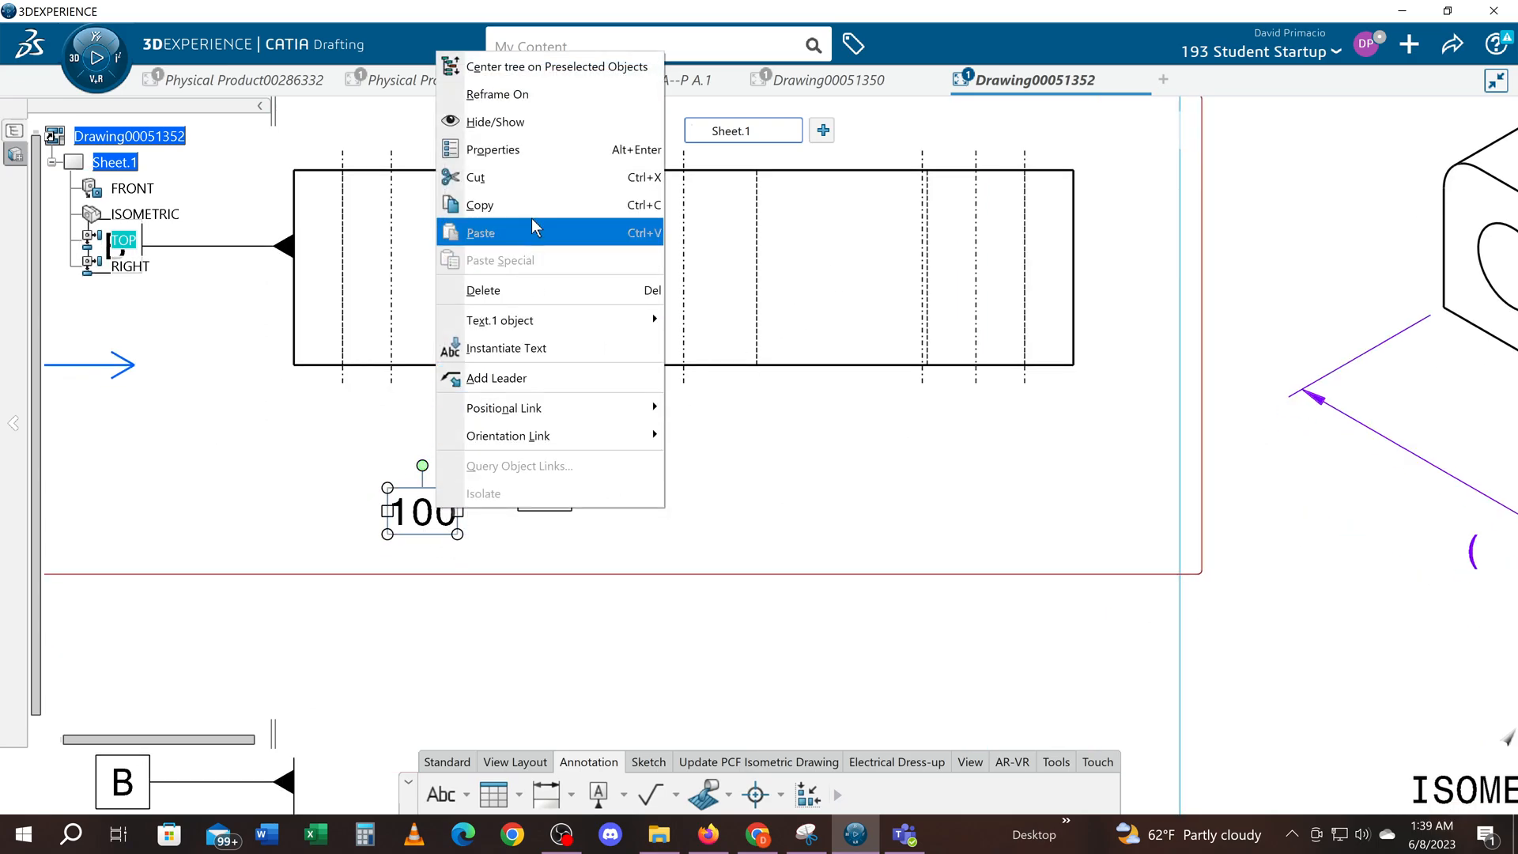
click(538, 152)
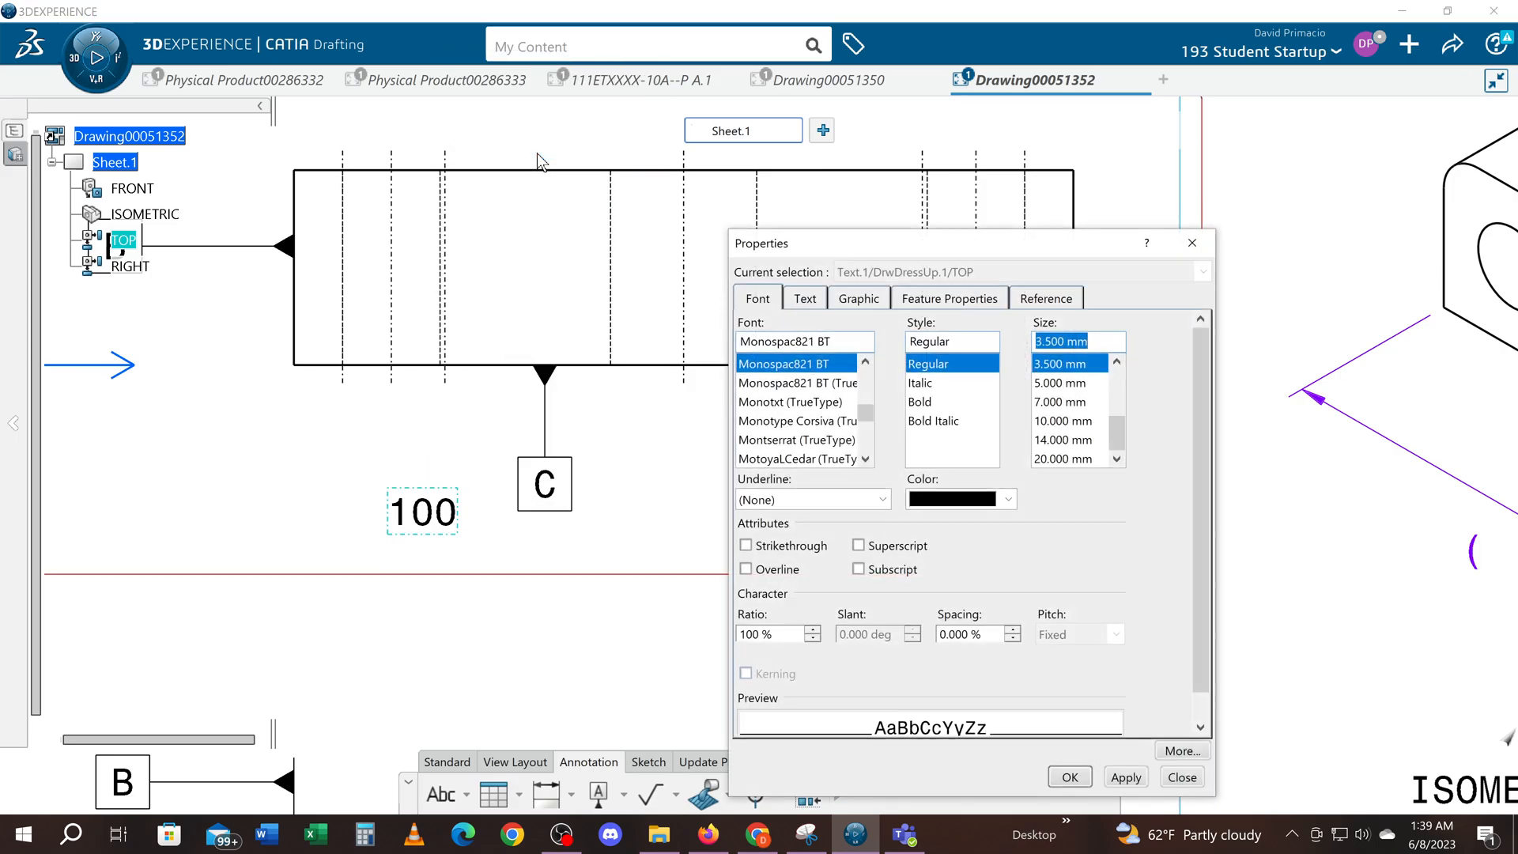
click(805, 298)
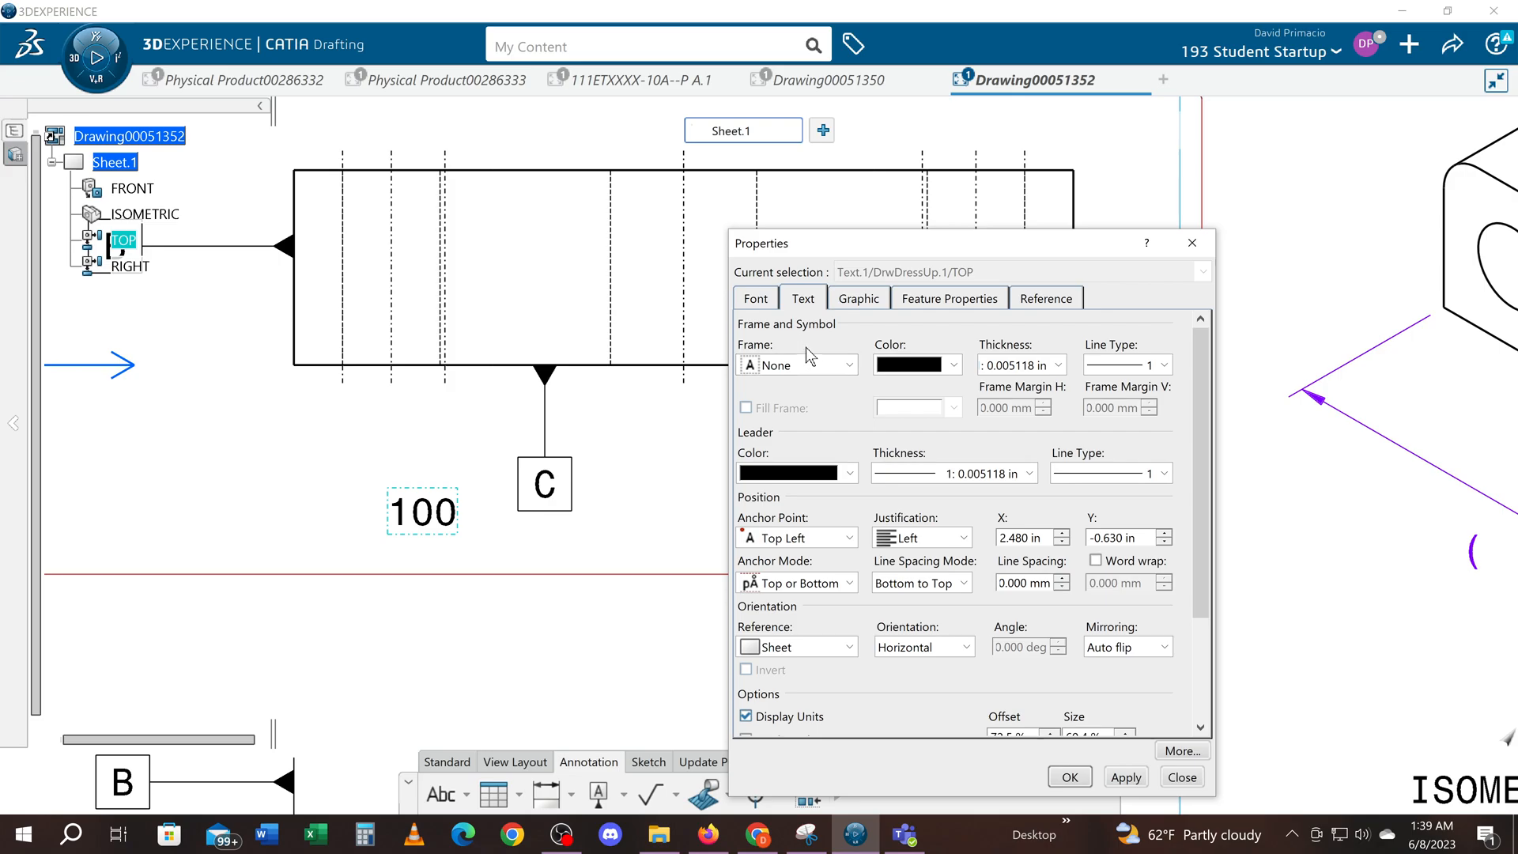
click(850, 366)
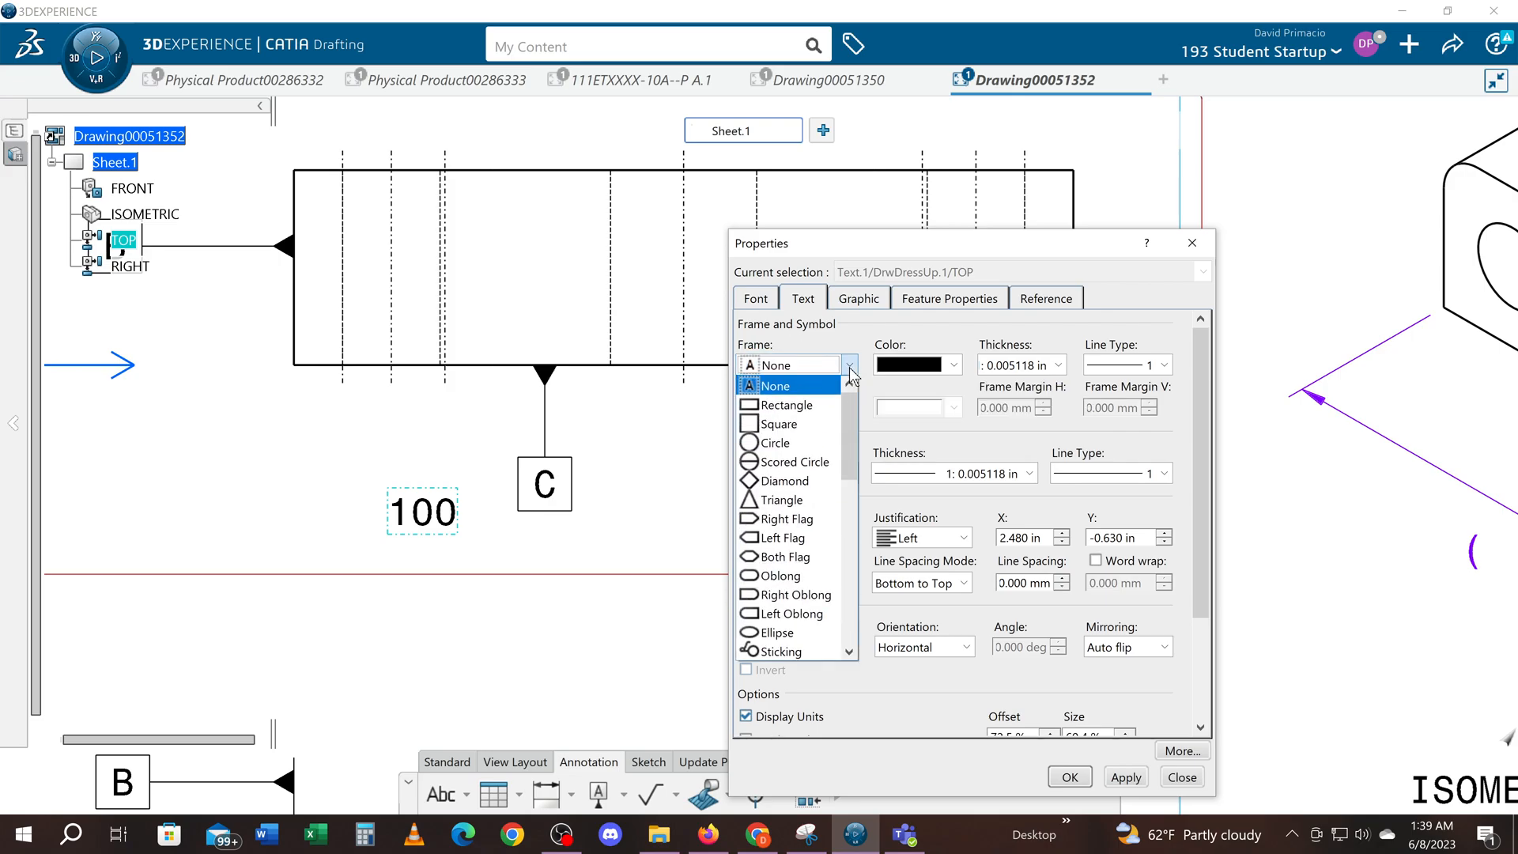
click(832, 522)
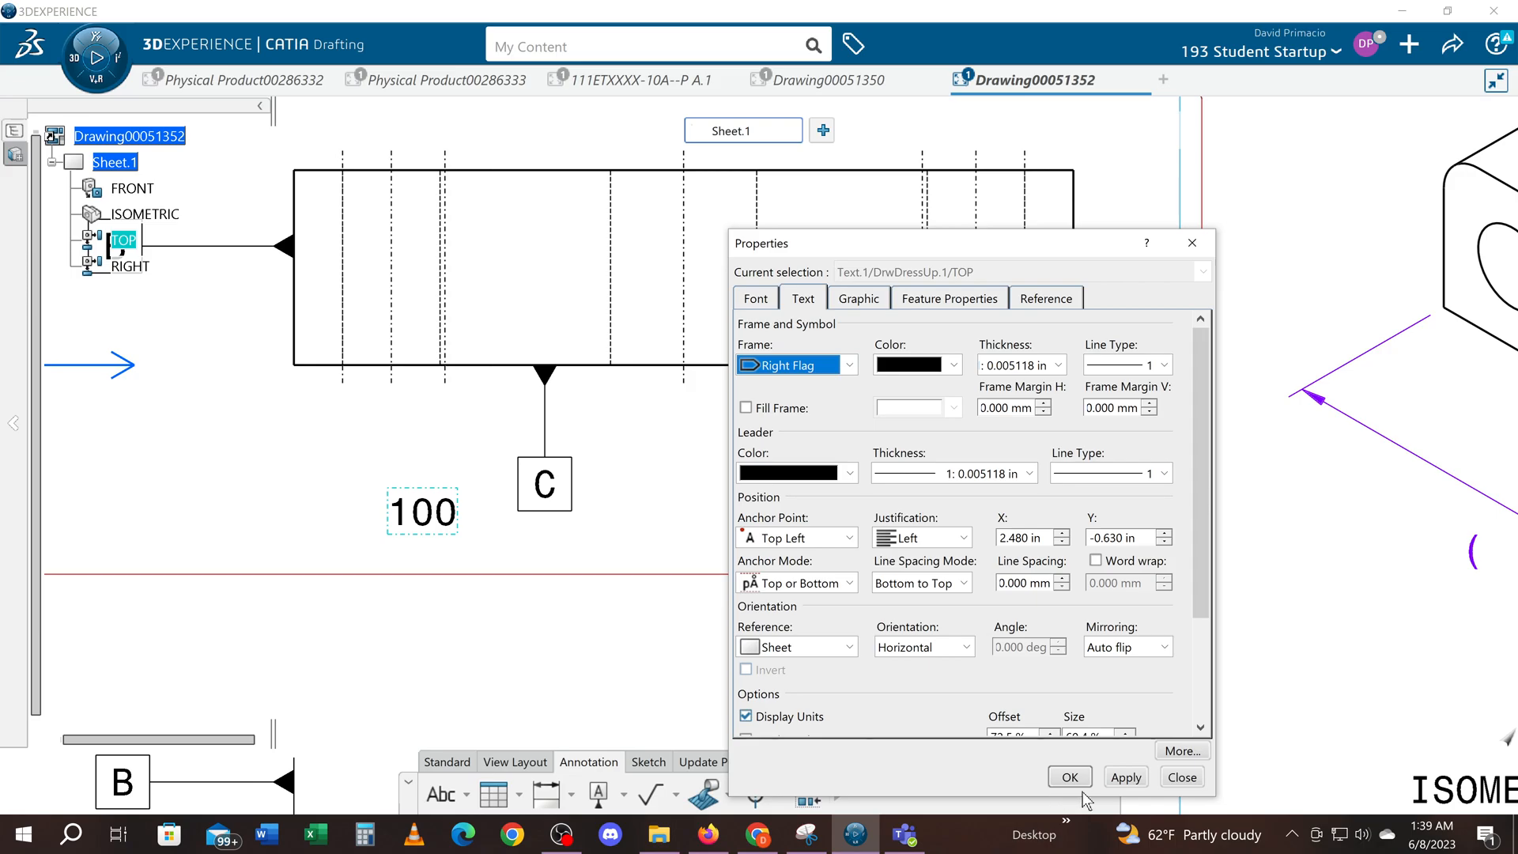
click(1124, 778)
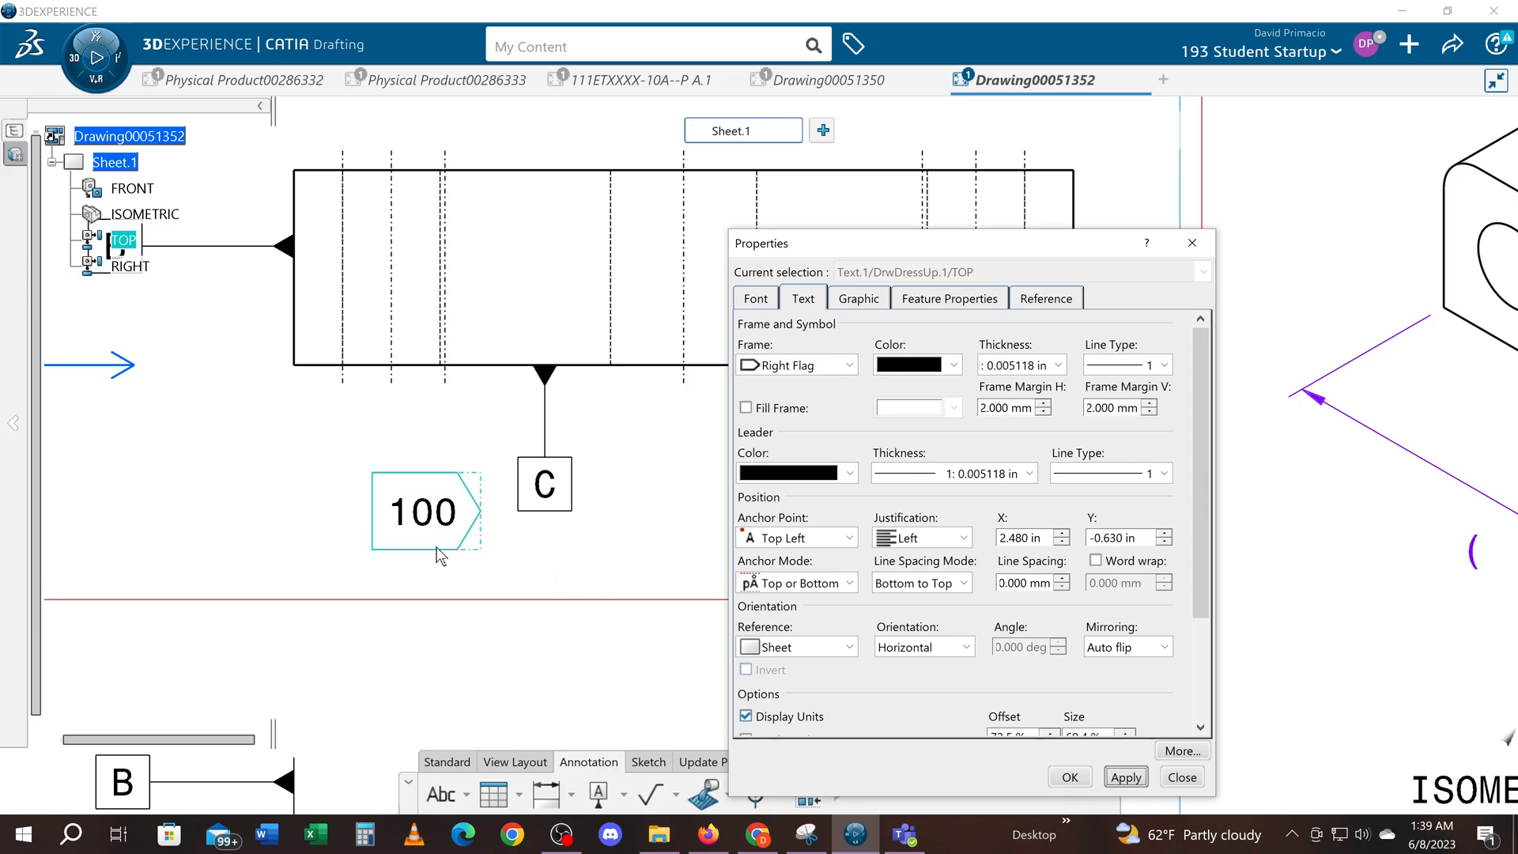
click(1077, 779)
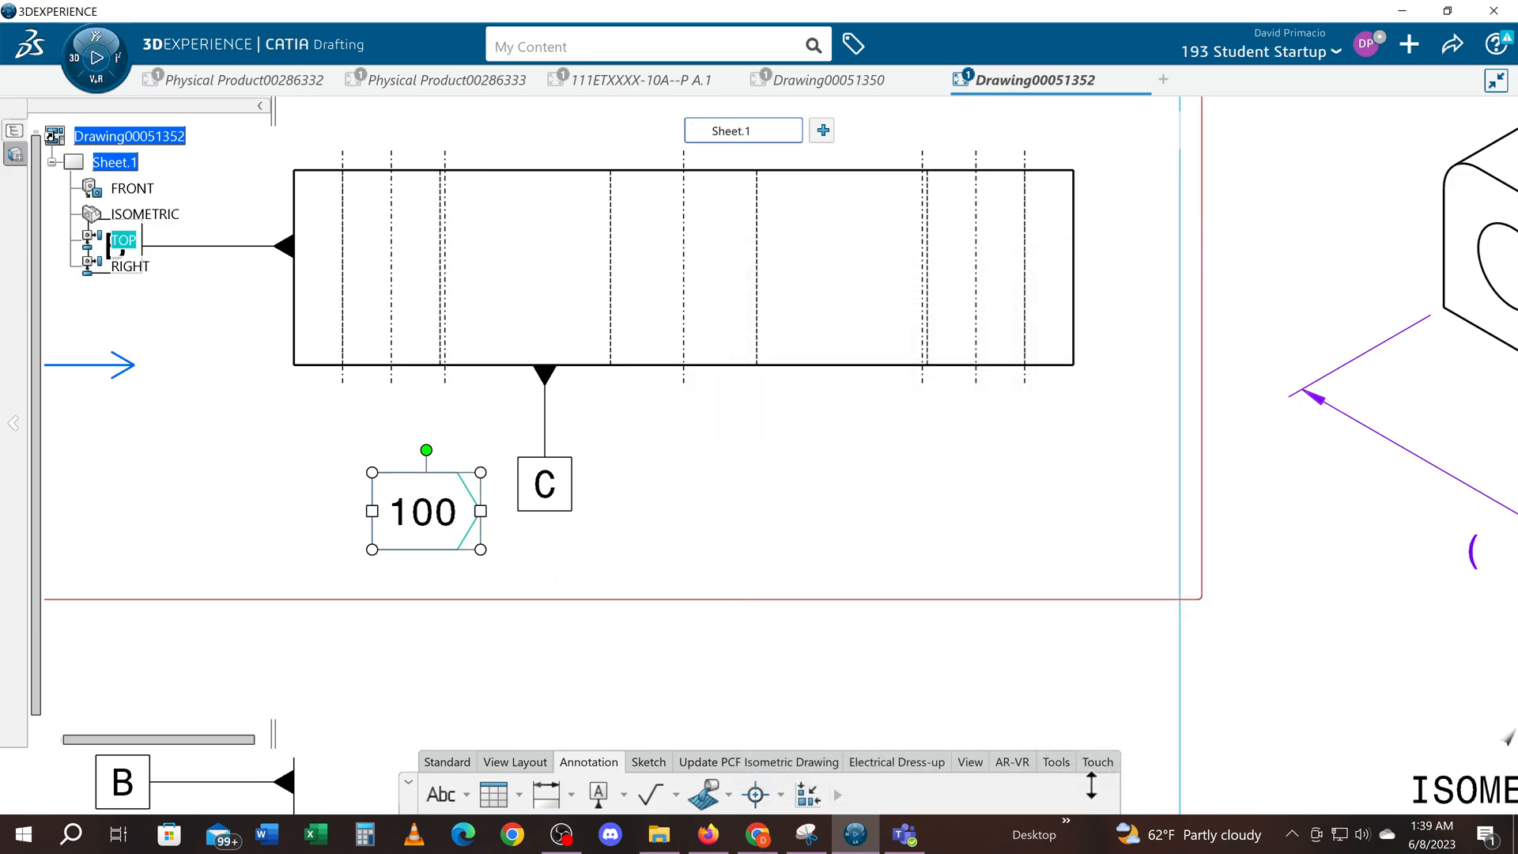
Step: Move the flagged 100 note up so it points at the left side of the datum C box
click(406, 581)
drag(445, 547, 468, 524)
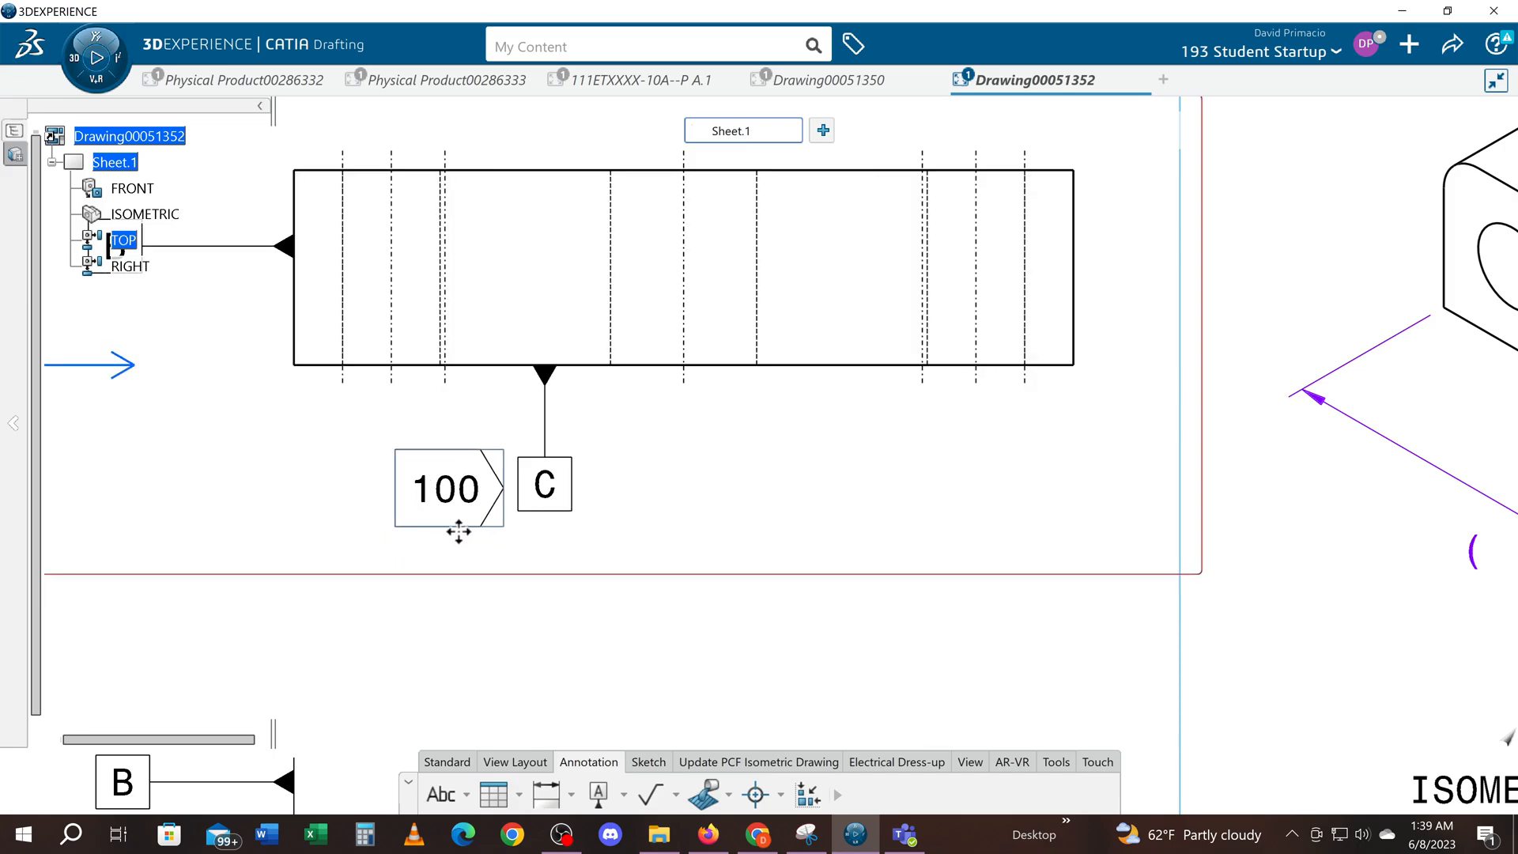
click(688, 536)
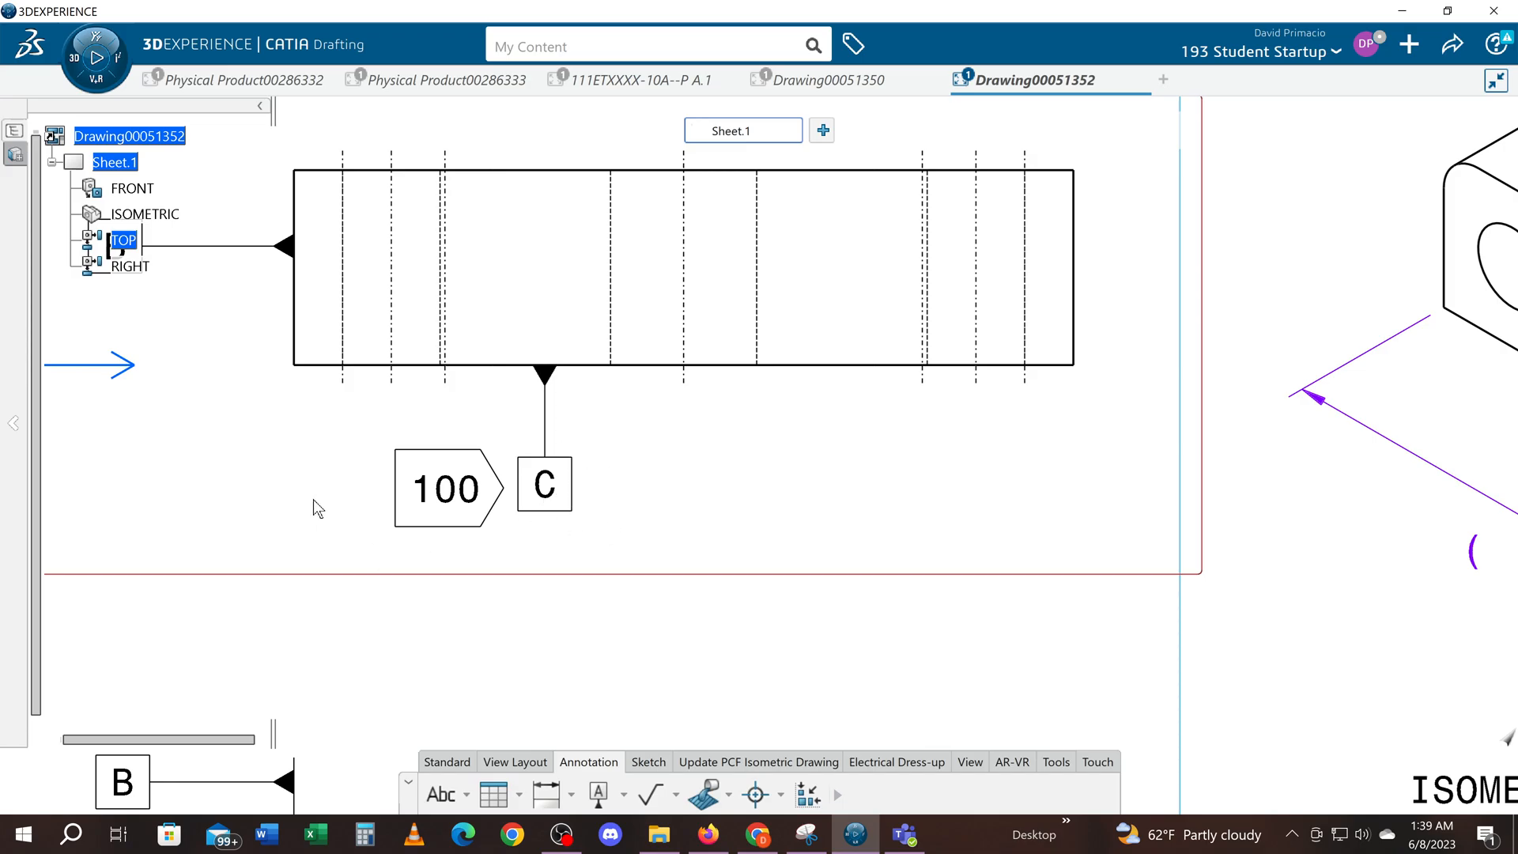
Step: Try to copy the flagged 100 note and paste it to the left of datum B in the top view
mouse_move(331, 475)
middle_down()
mouse_move(519, 509)
mouse_move(561, 589)
middle_up()
mouse_move(459, 544)
middle_down()
mouse_move(509, 577)
mouse_move(529, 629)
middle_up()
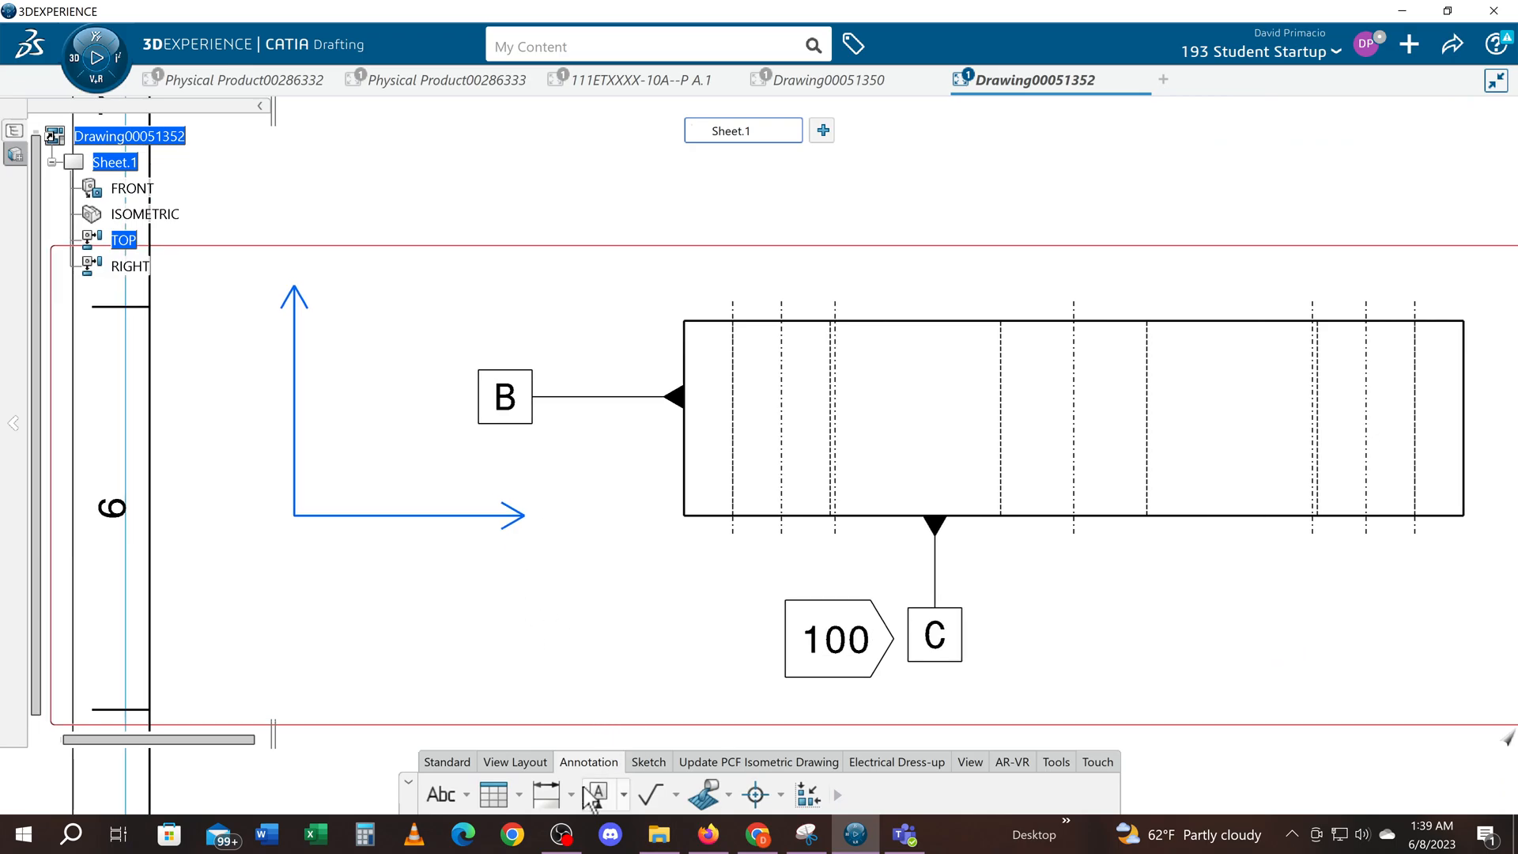
click(817, 685)
right_click(817, 685)
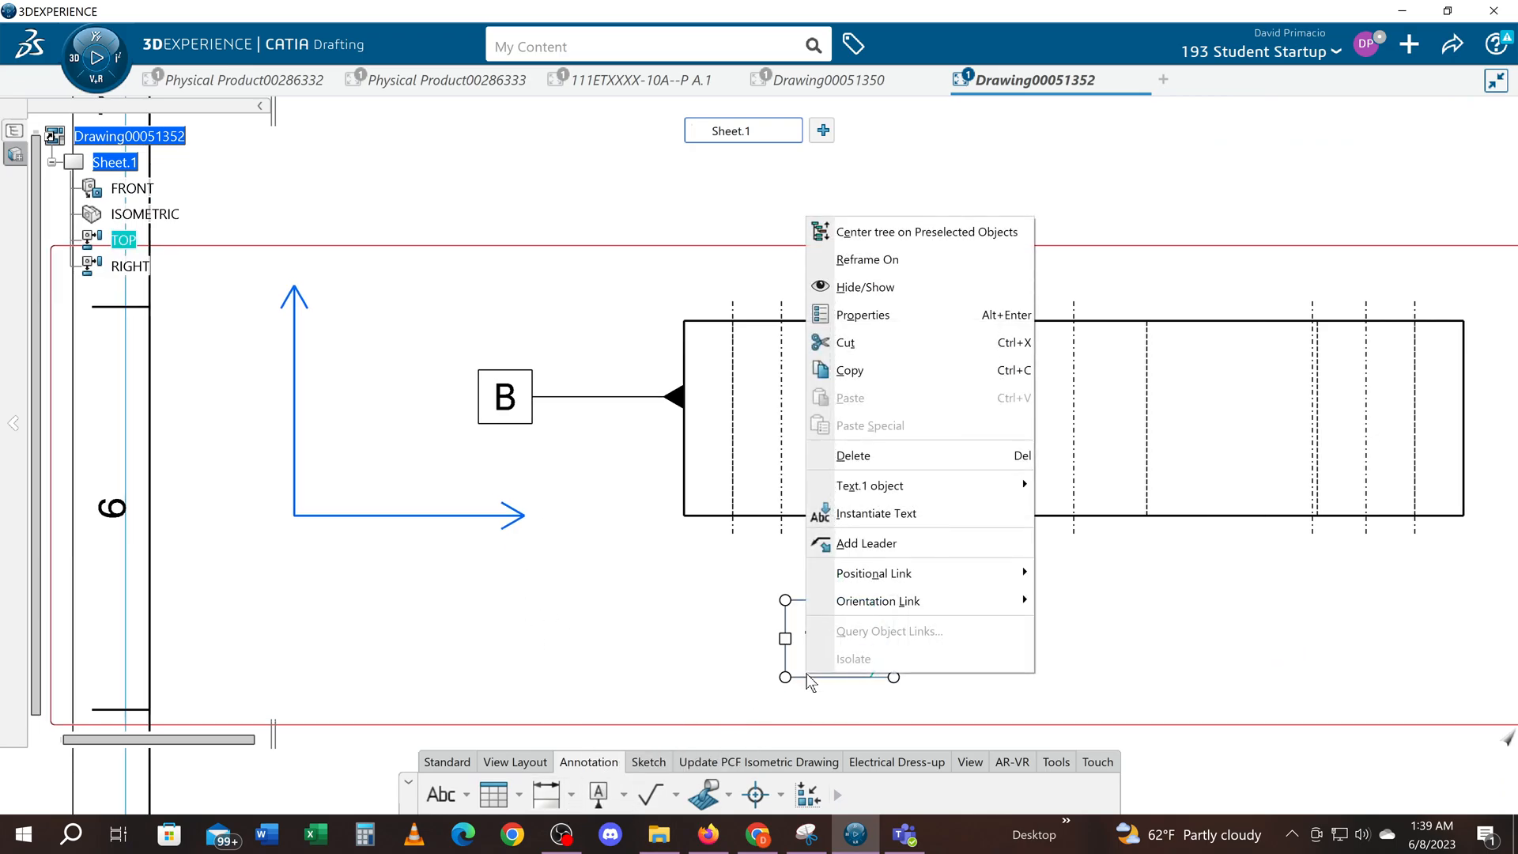
click(862, 370)
click(409, 395)
right_click(410, 395)
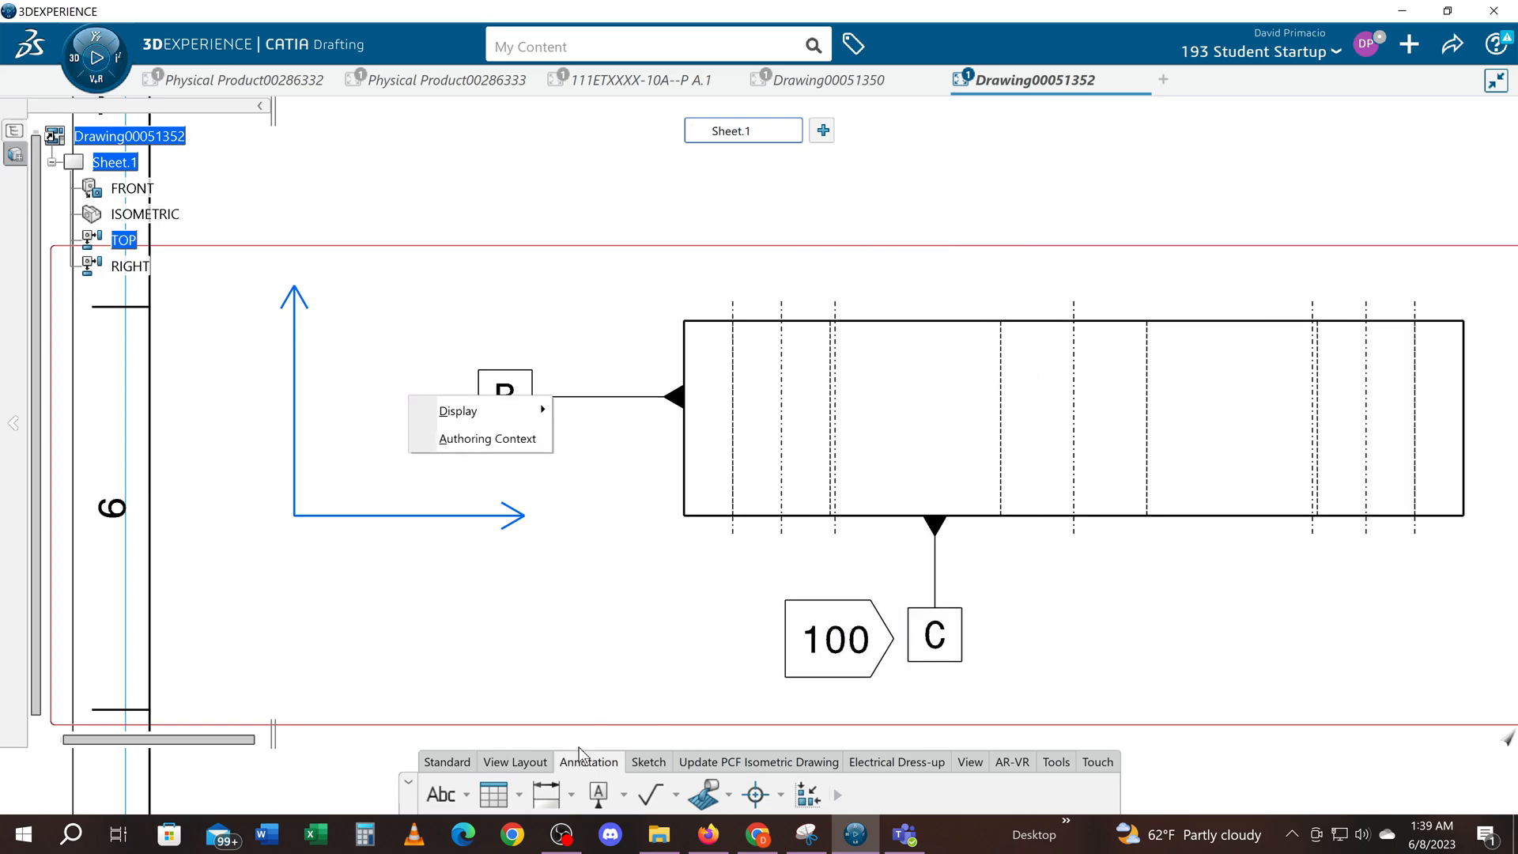
click(446, 795)
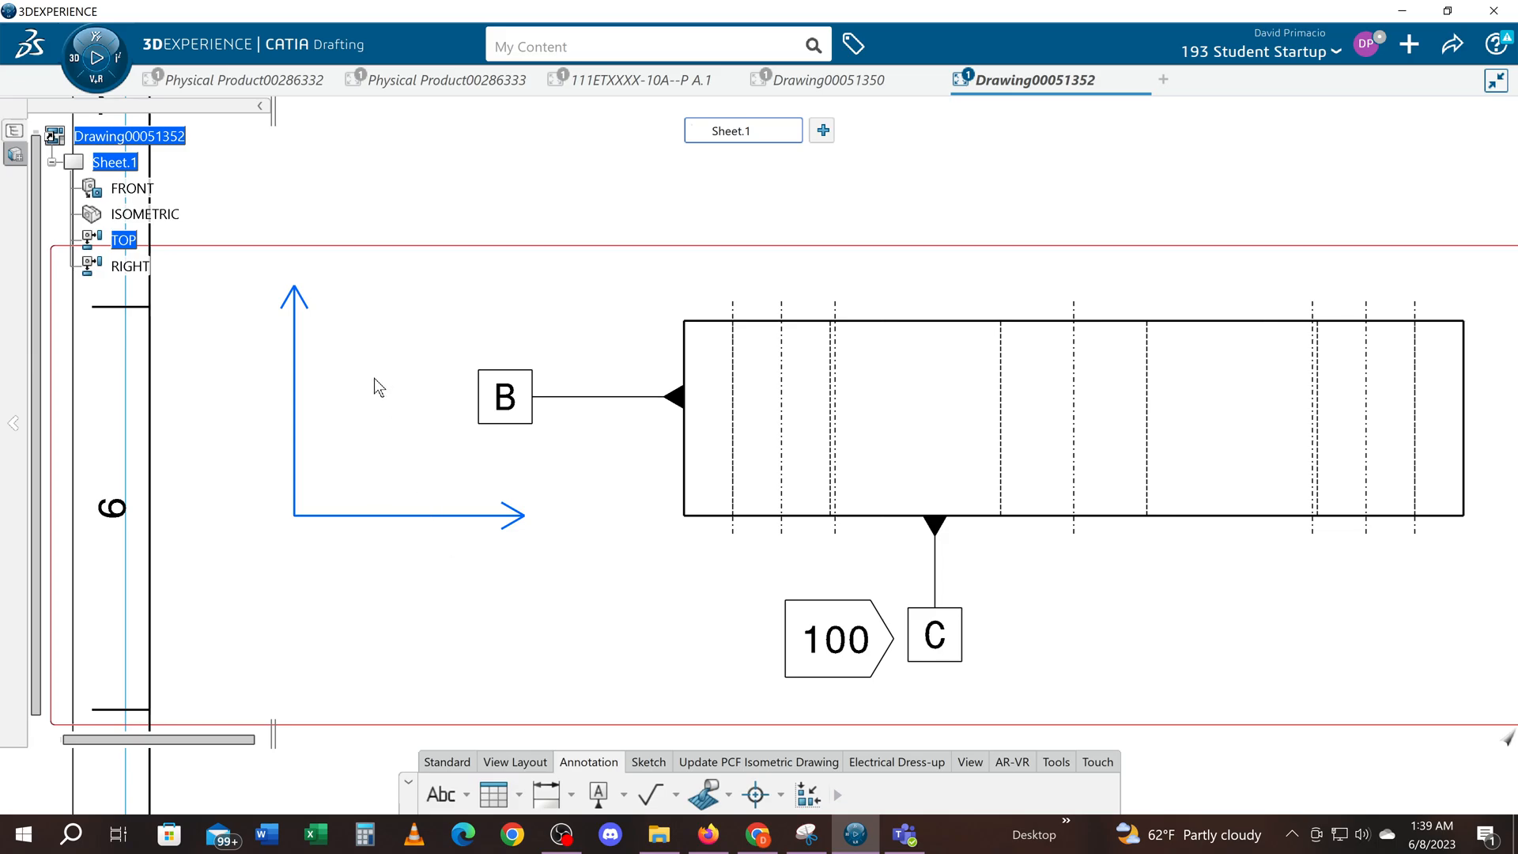
click(433, 796)
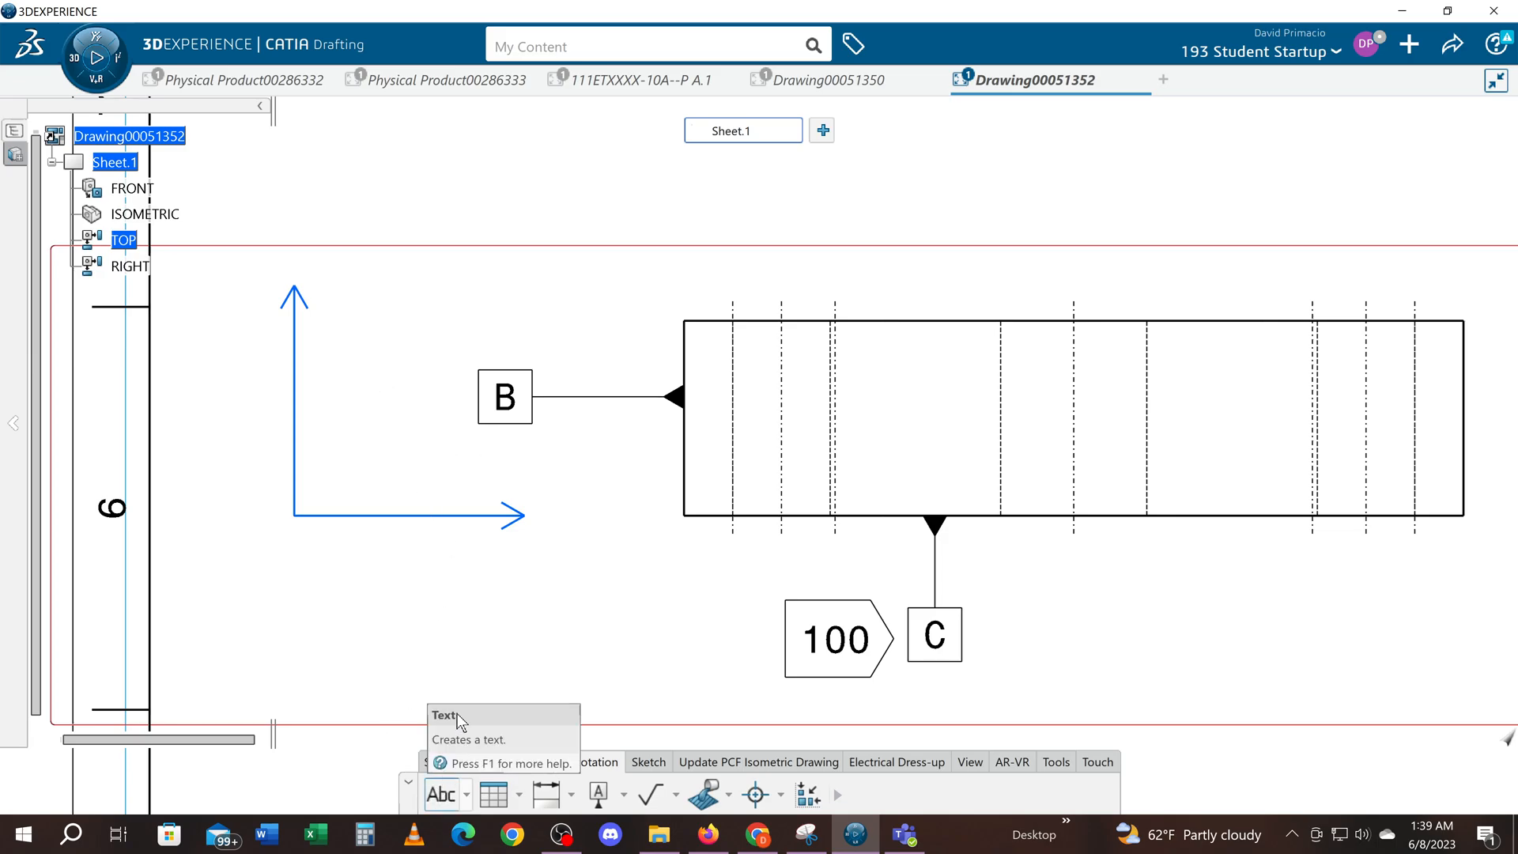
click(389, 412)
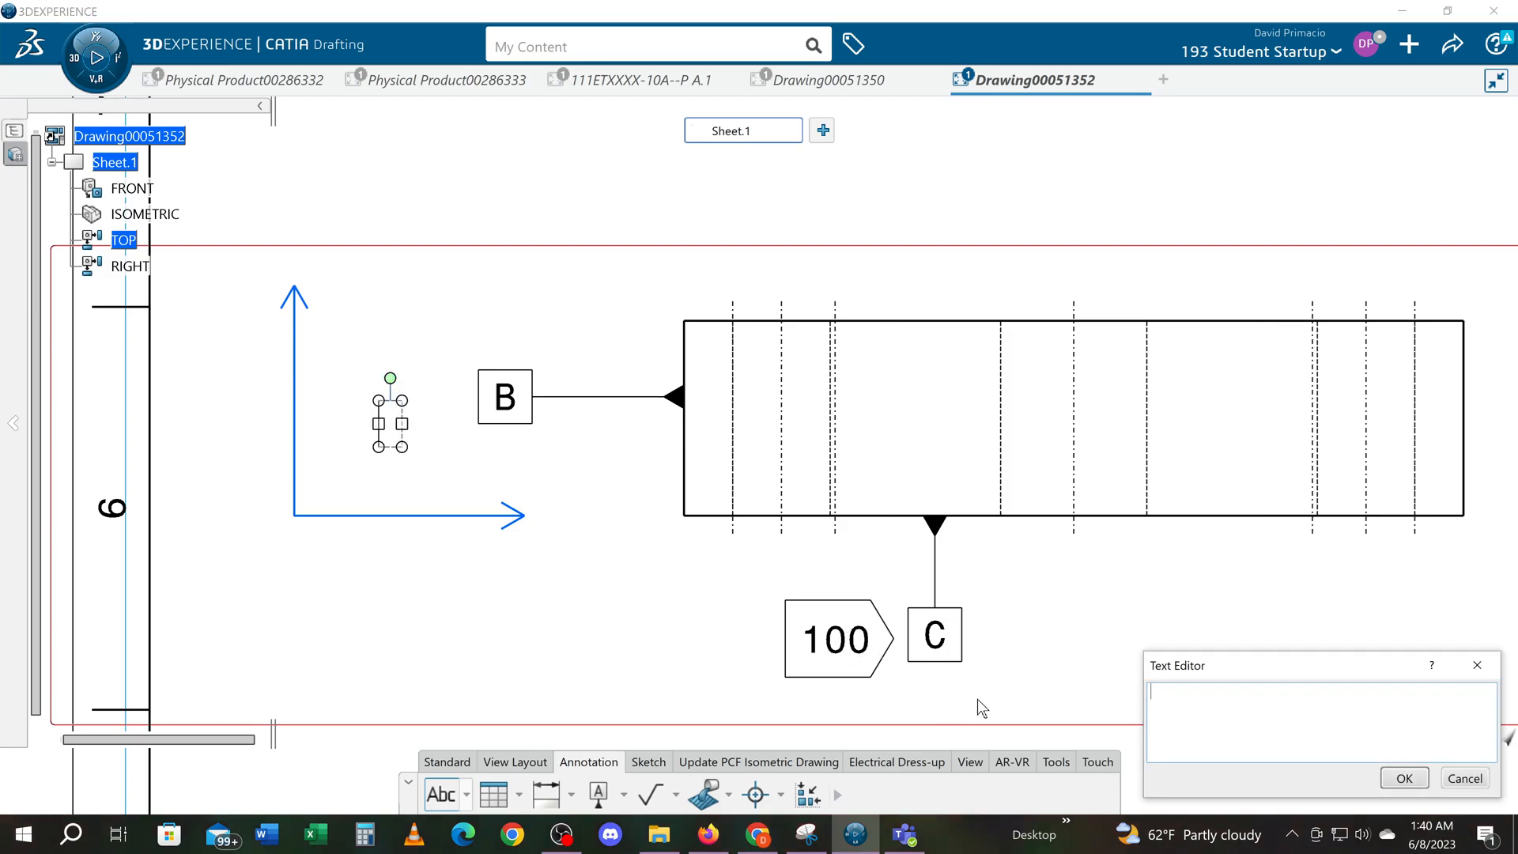
right_click(1162, 704)
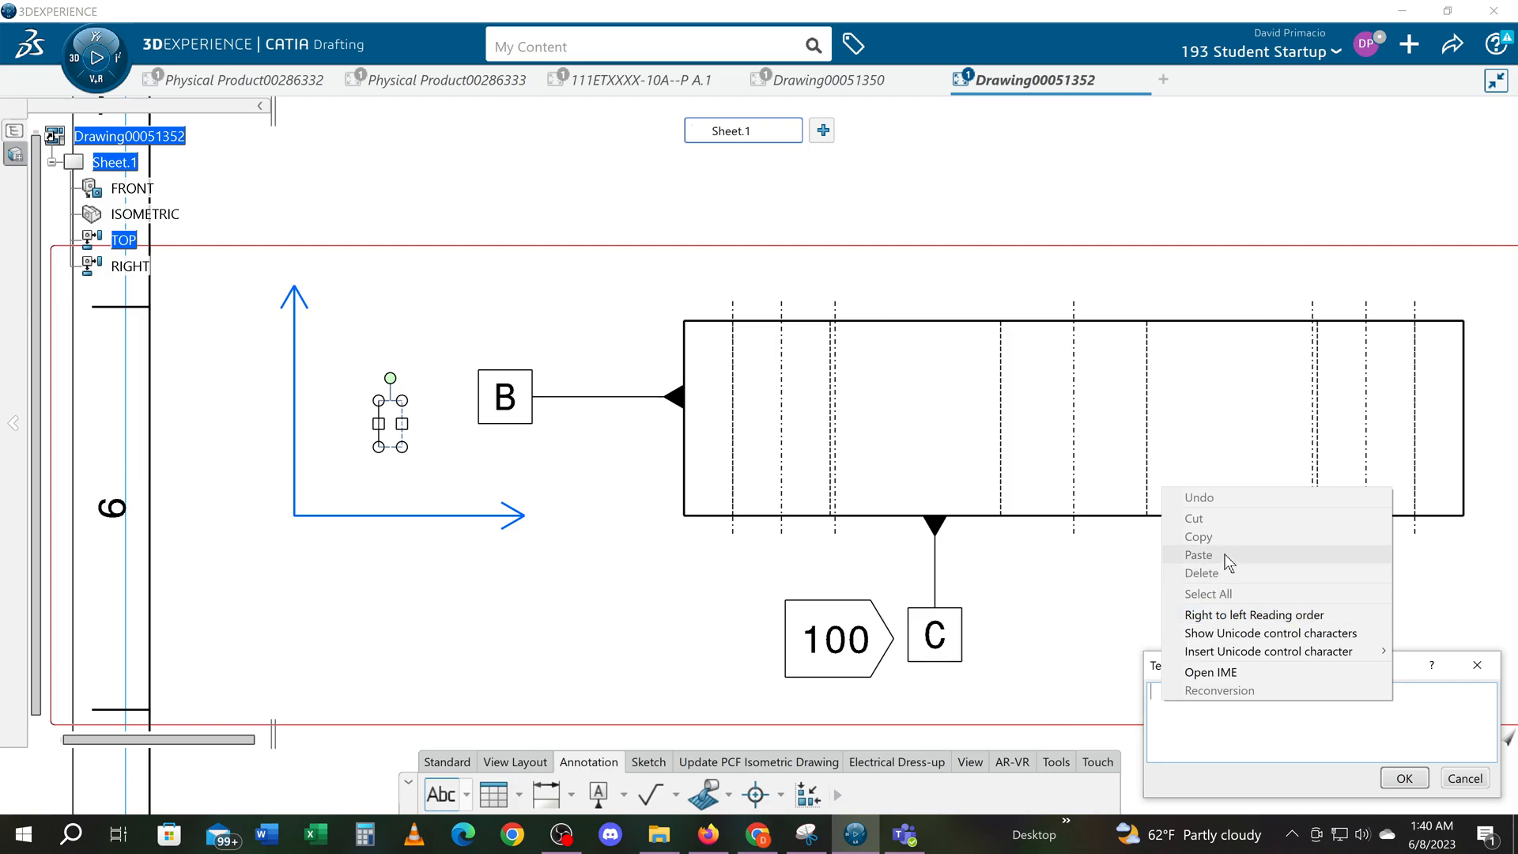
click(833, 670)
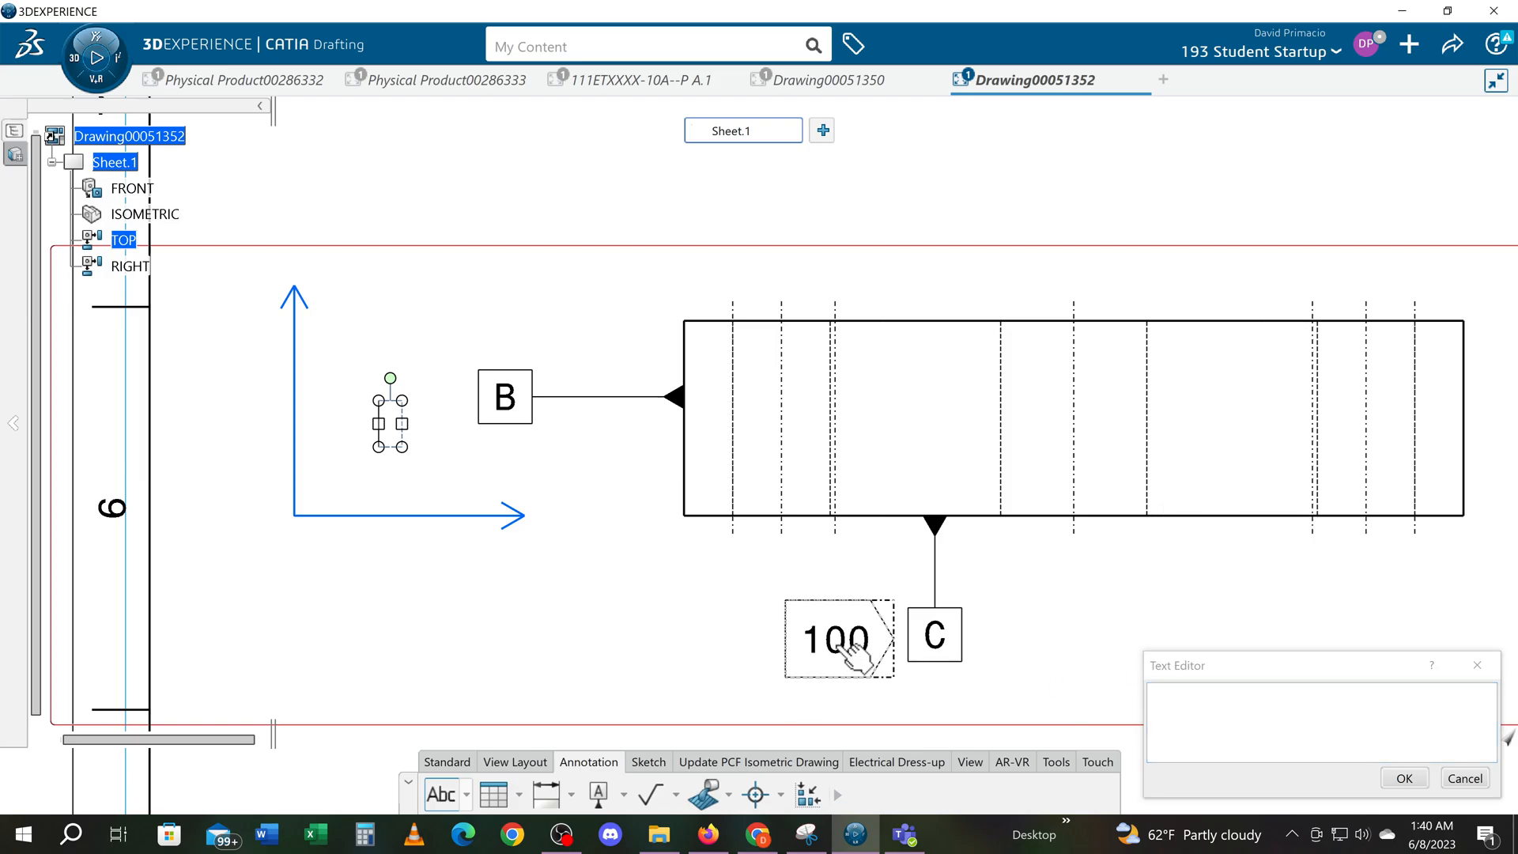
click(1465, 778)
Step: Copy the text of the flagged note and create a second text note reading 100 beside datum B in the top view
double_click(867, 642)
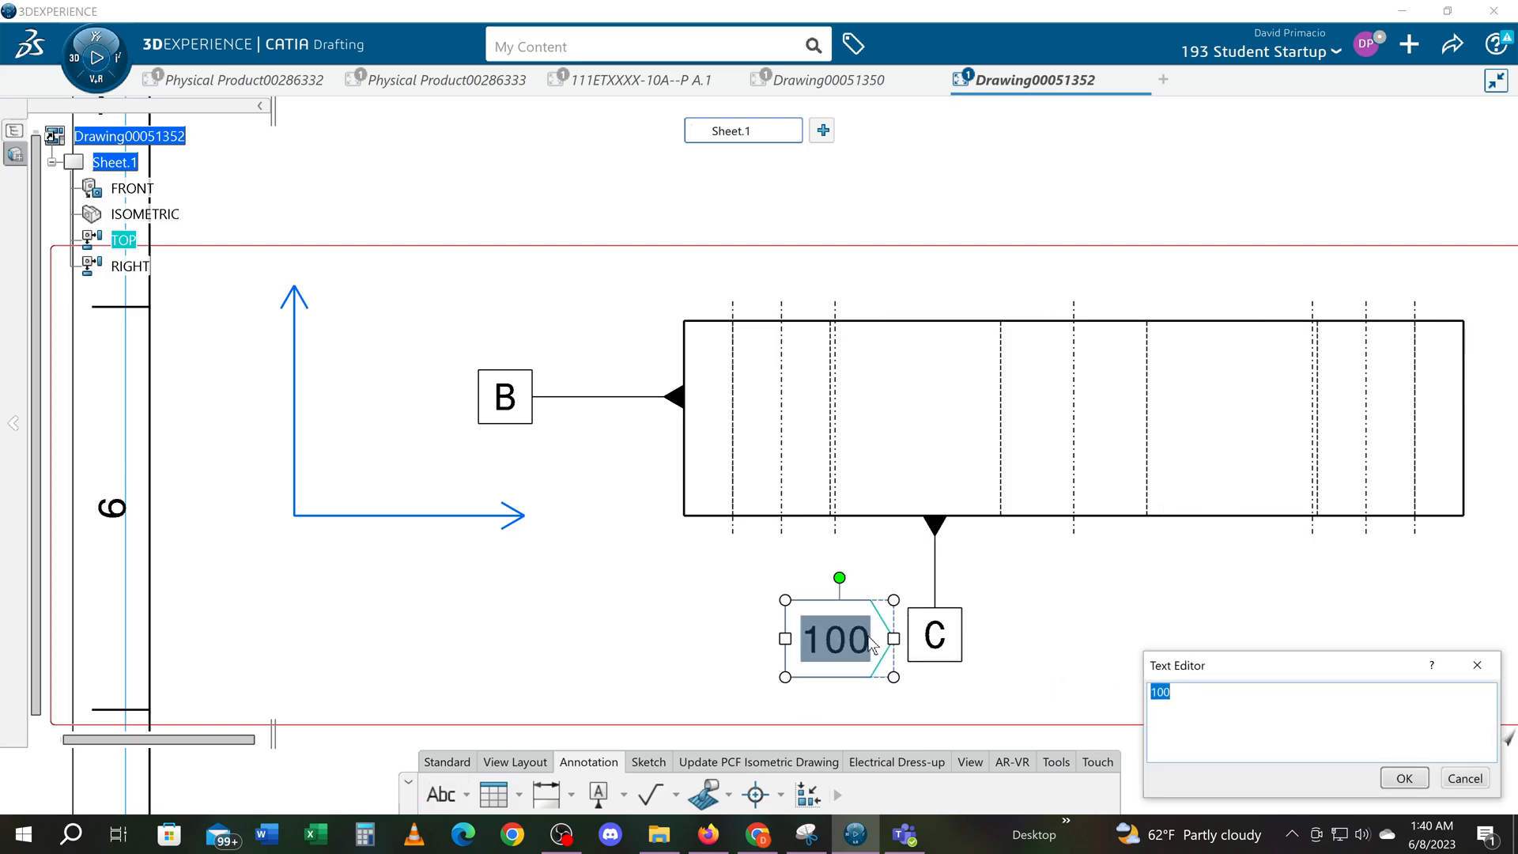
right_click(1159, 701)
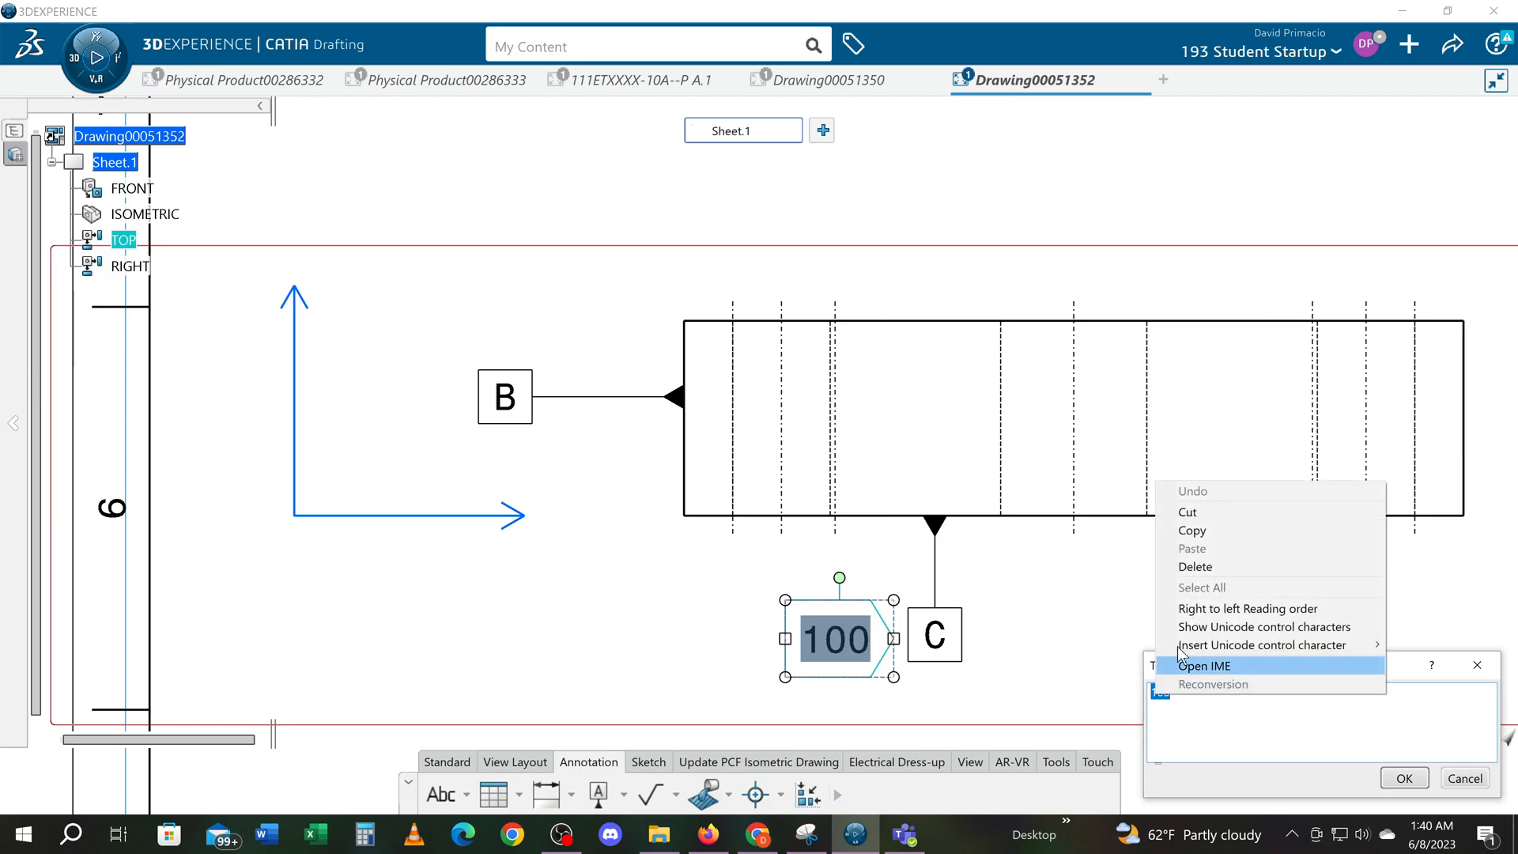
click(1190, 530)
click(1467, 783)
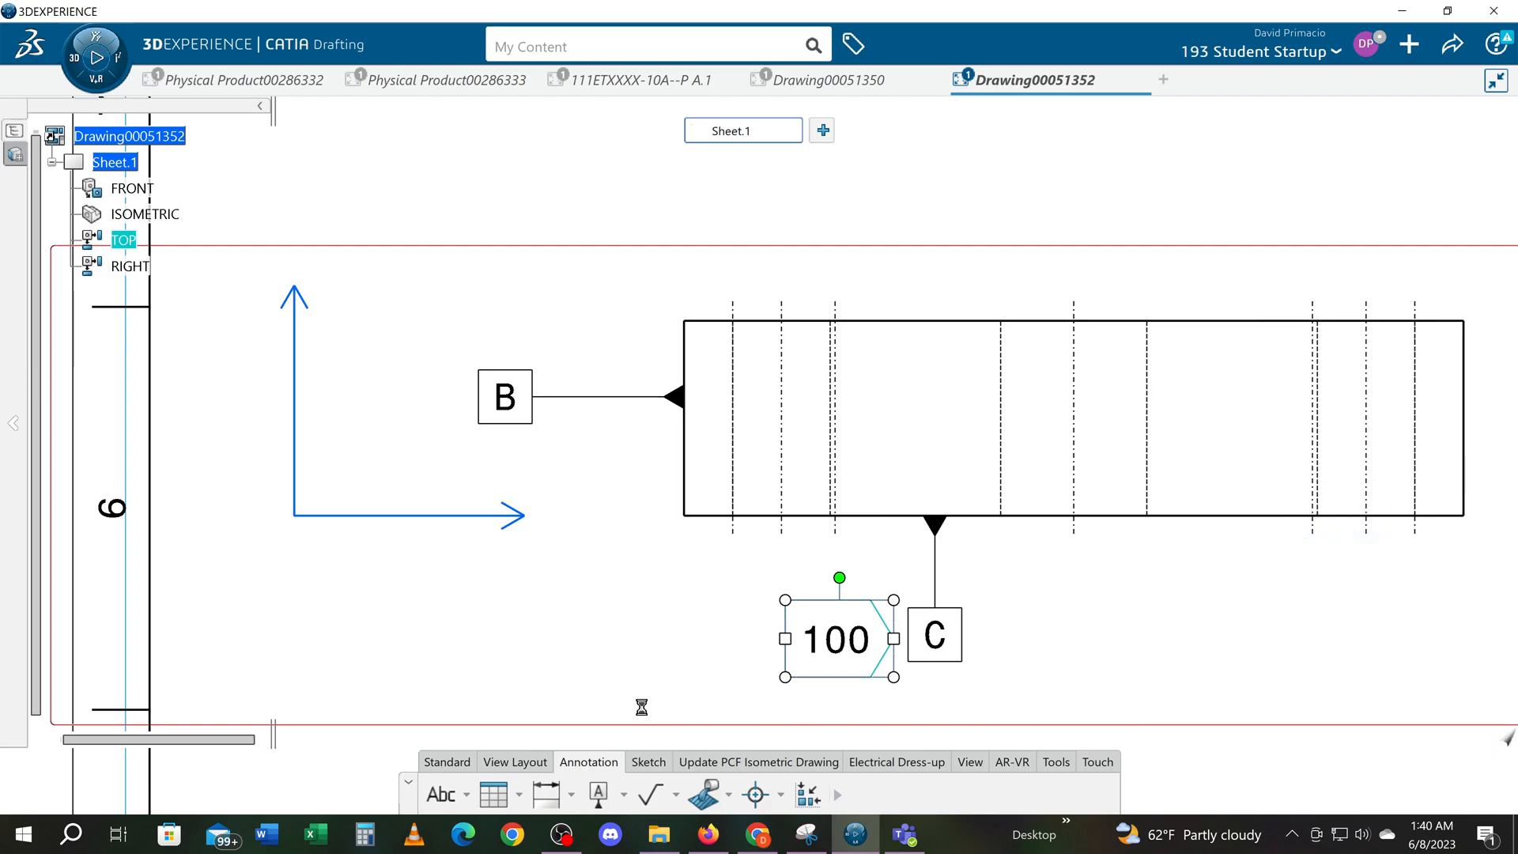
click(440, 794)
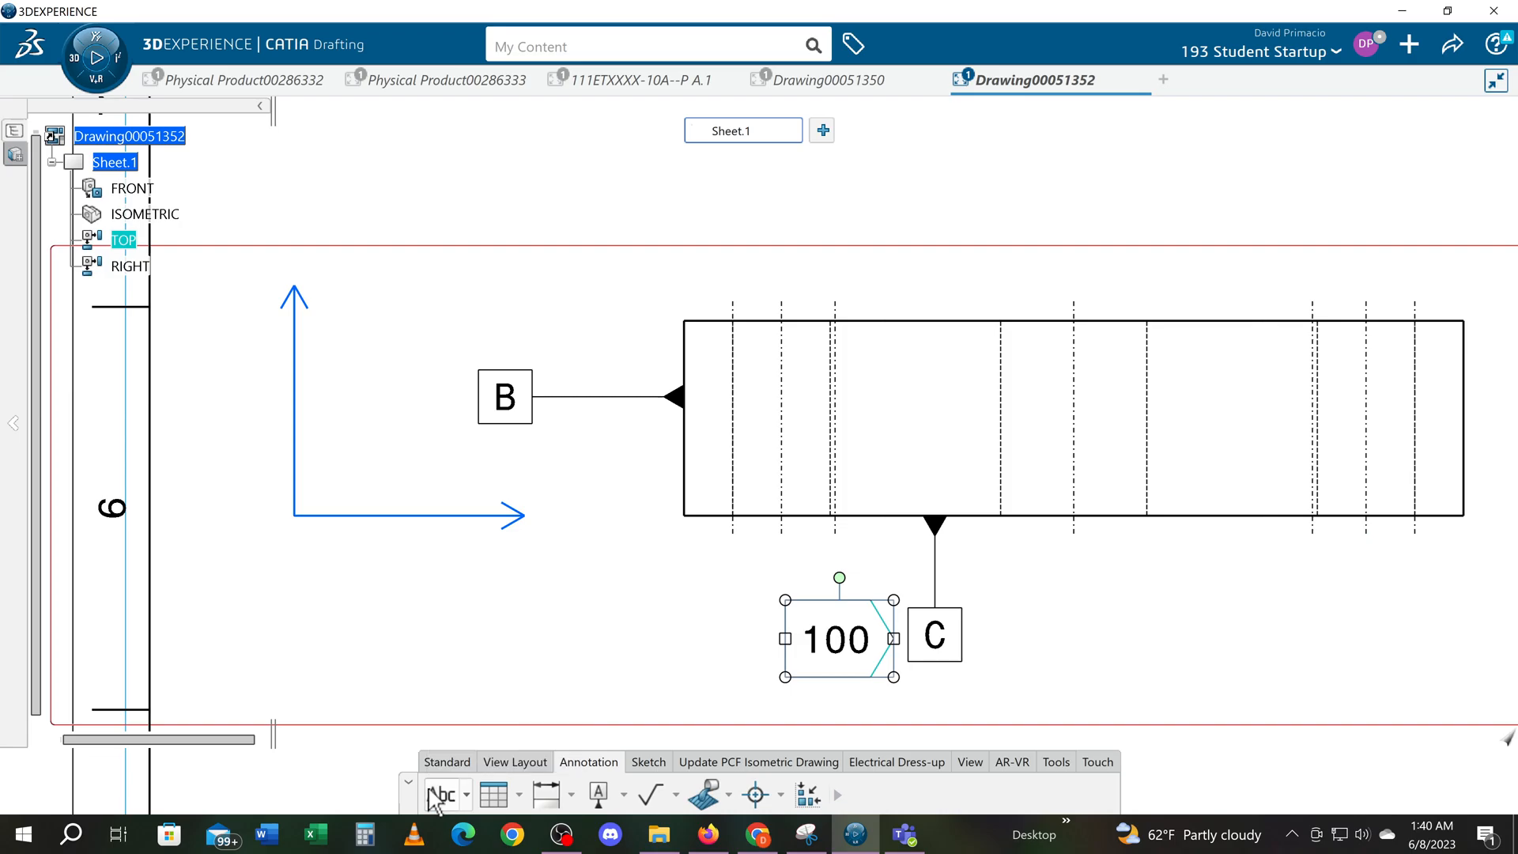
click(420, 402)
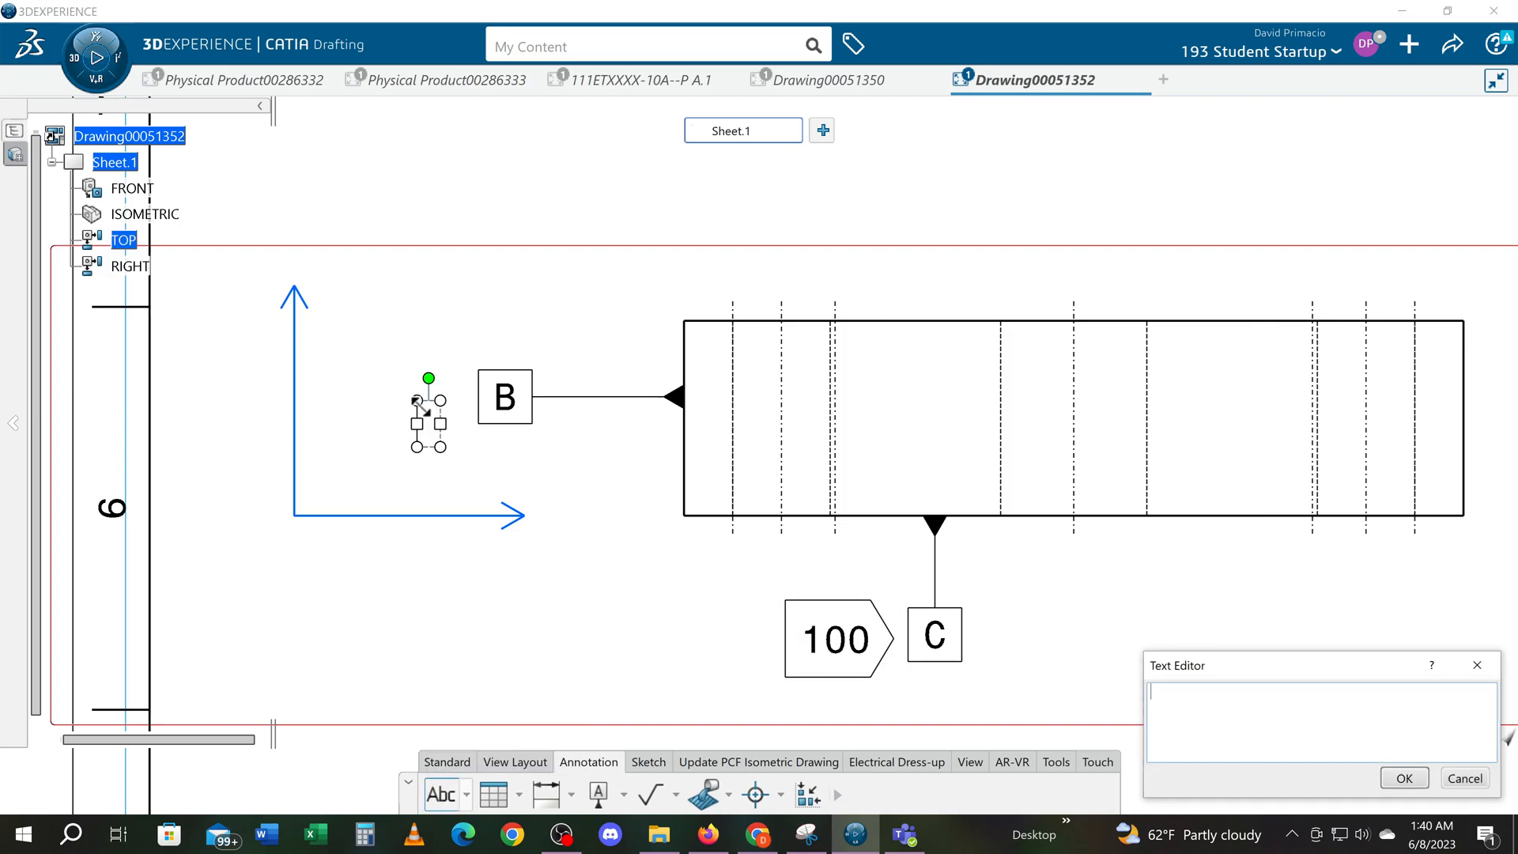
text(100)
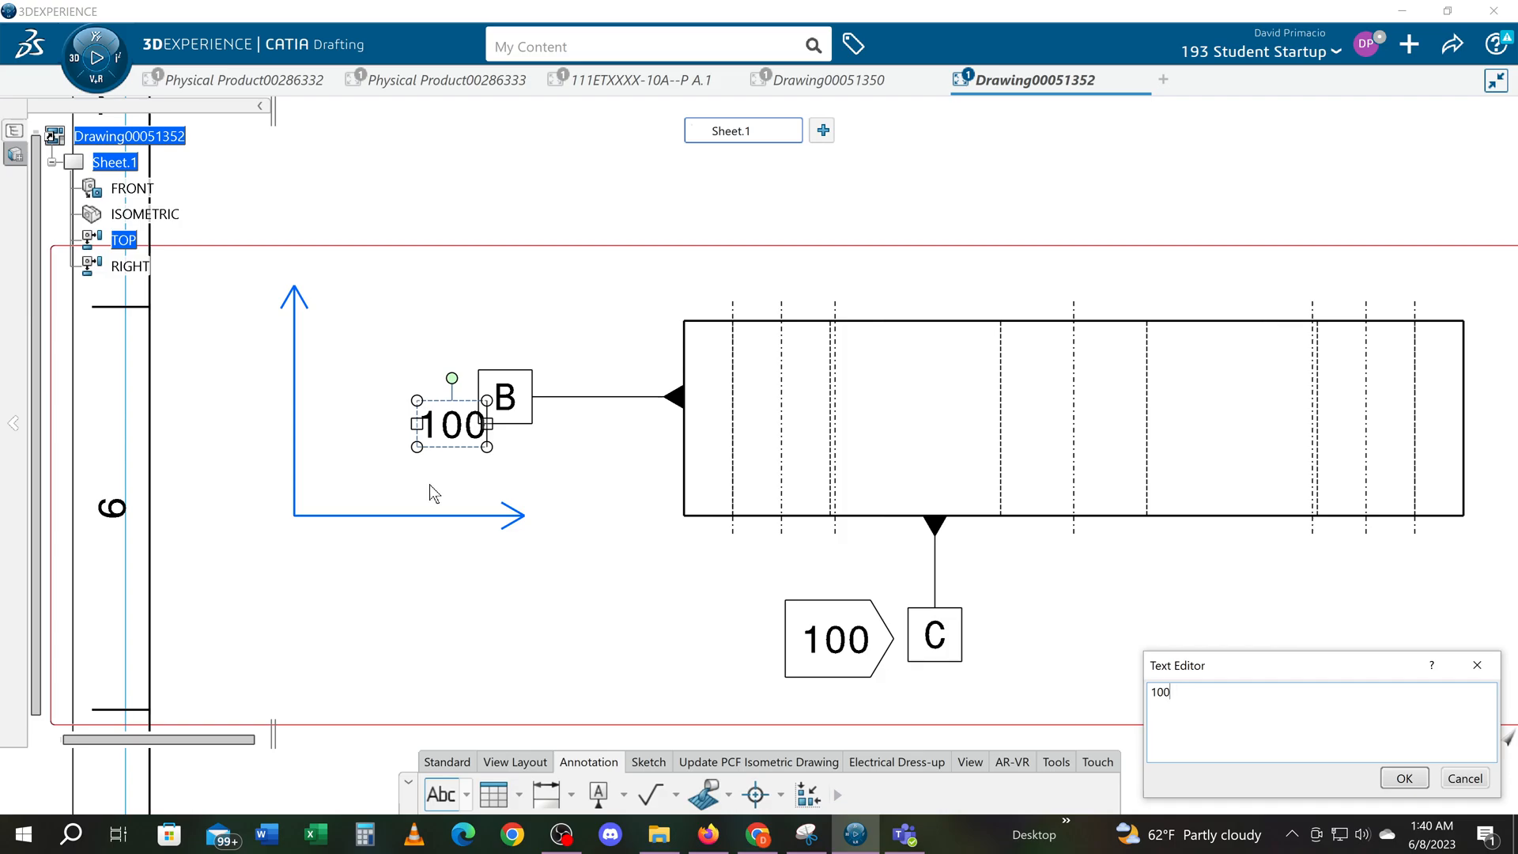
click(1404, 780)
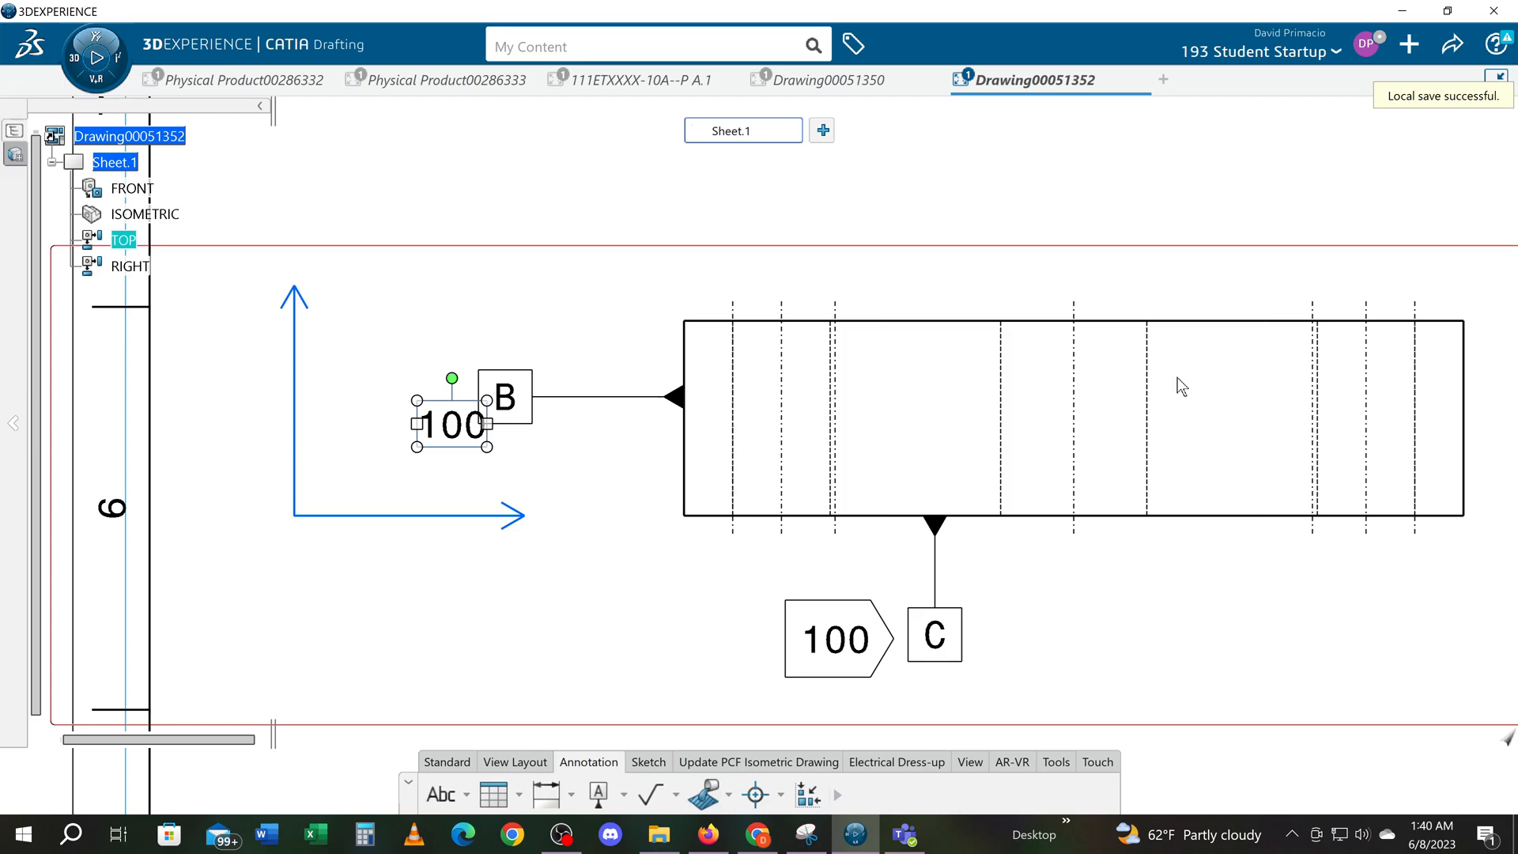
Step: Apply a Right Flag frame to the new 100 note at datum B
right_click(455, 432)
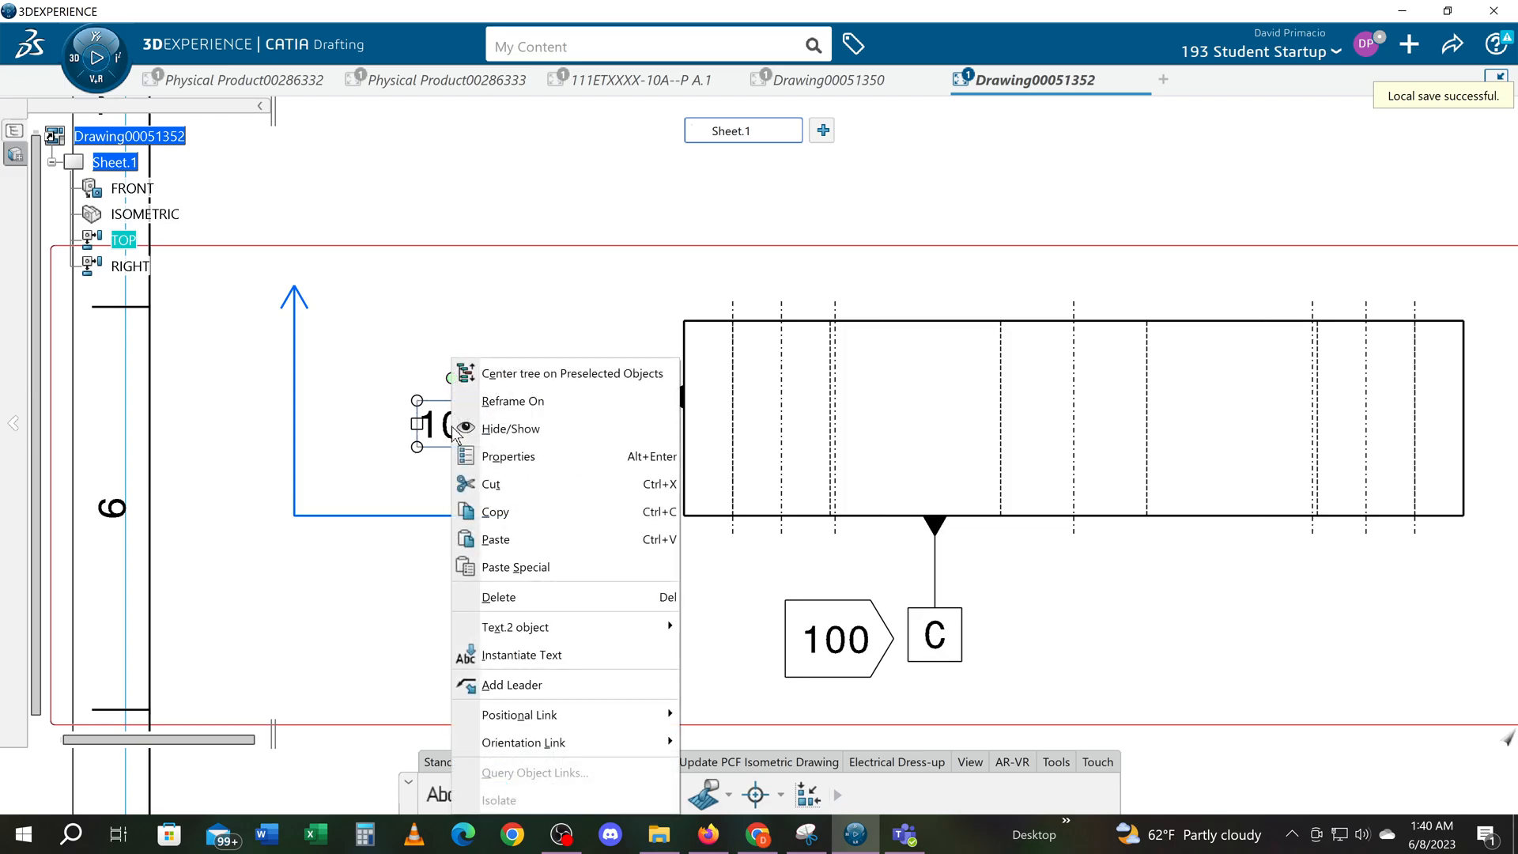
click(483, 456)
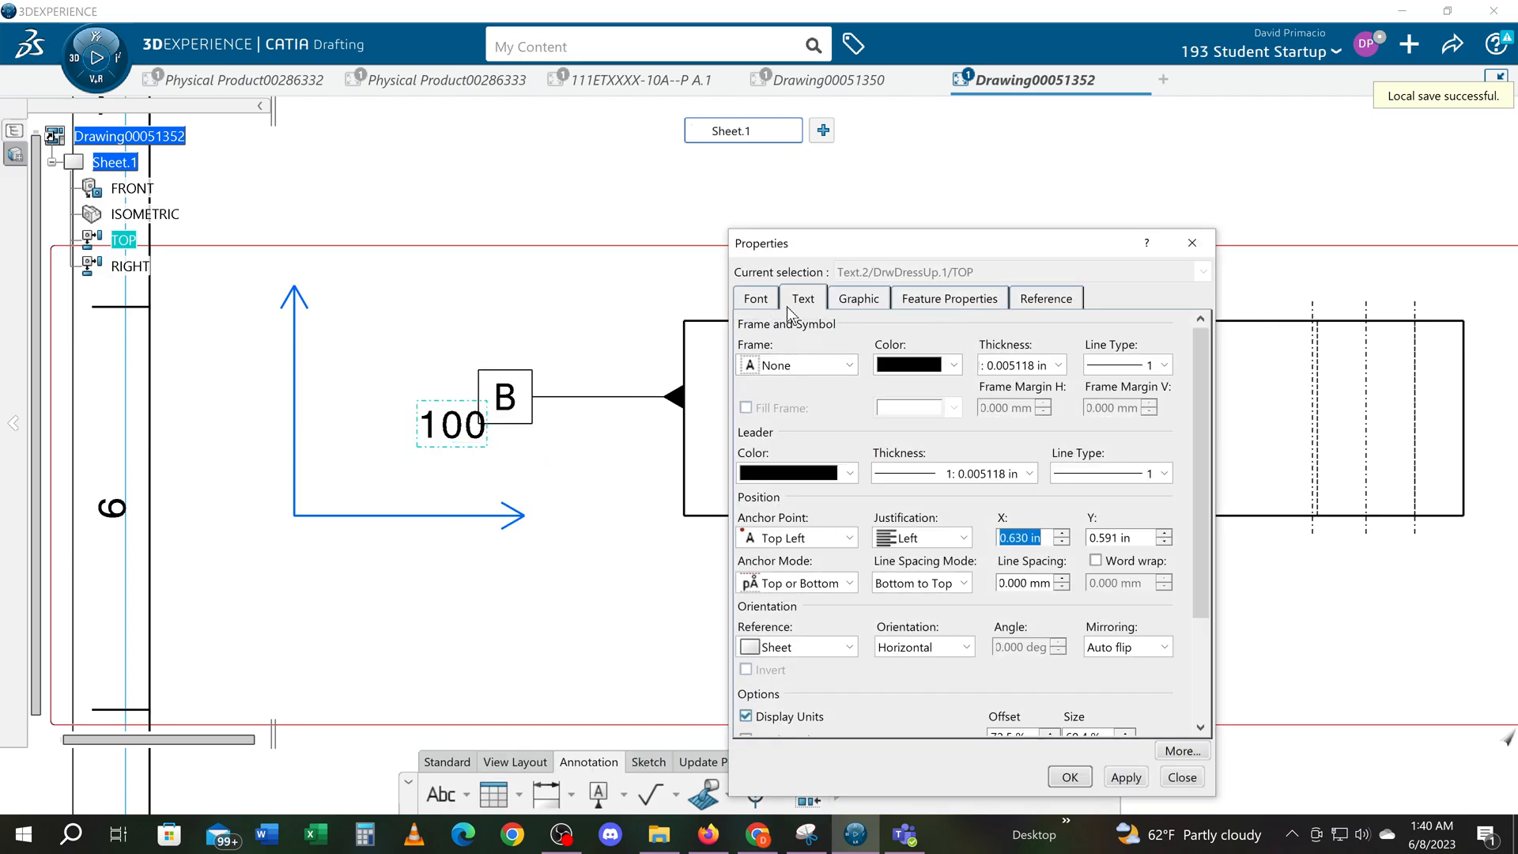
click(849, 365)
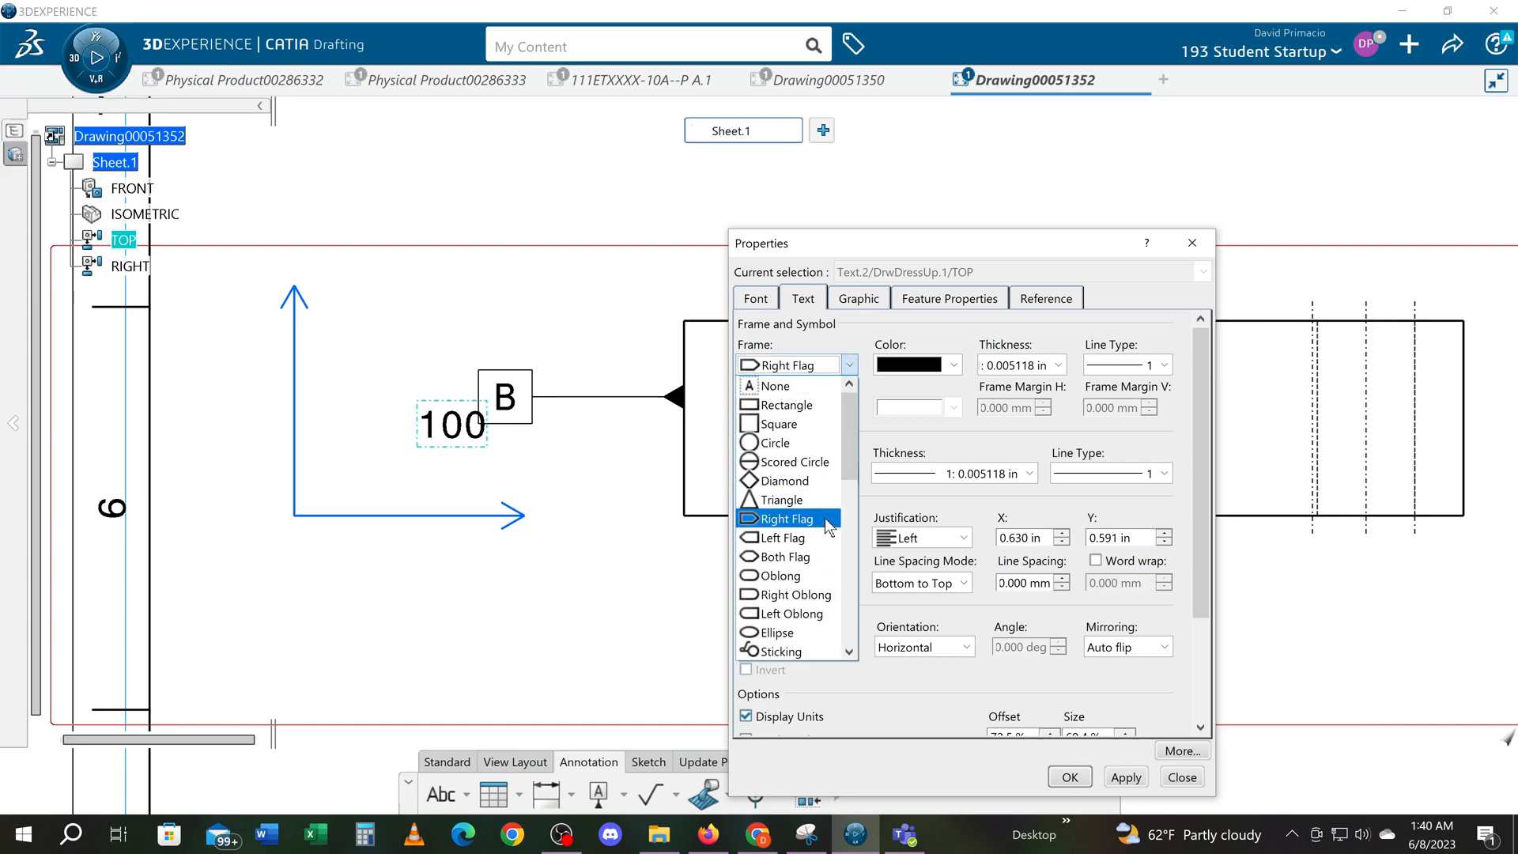
click(827, 519)
click(1122, 780)
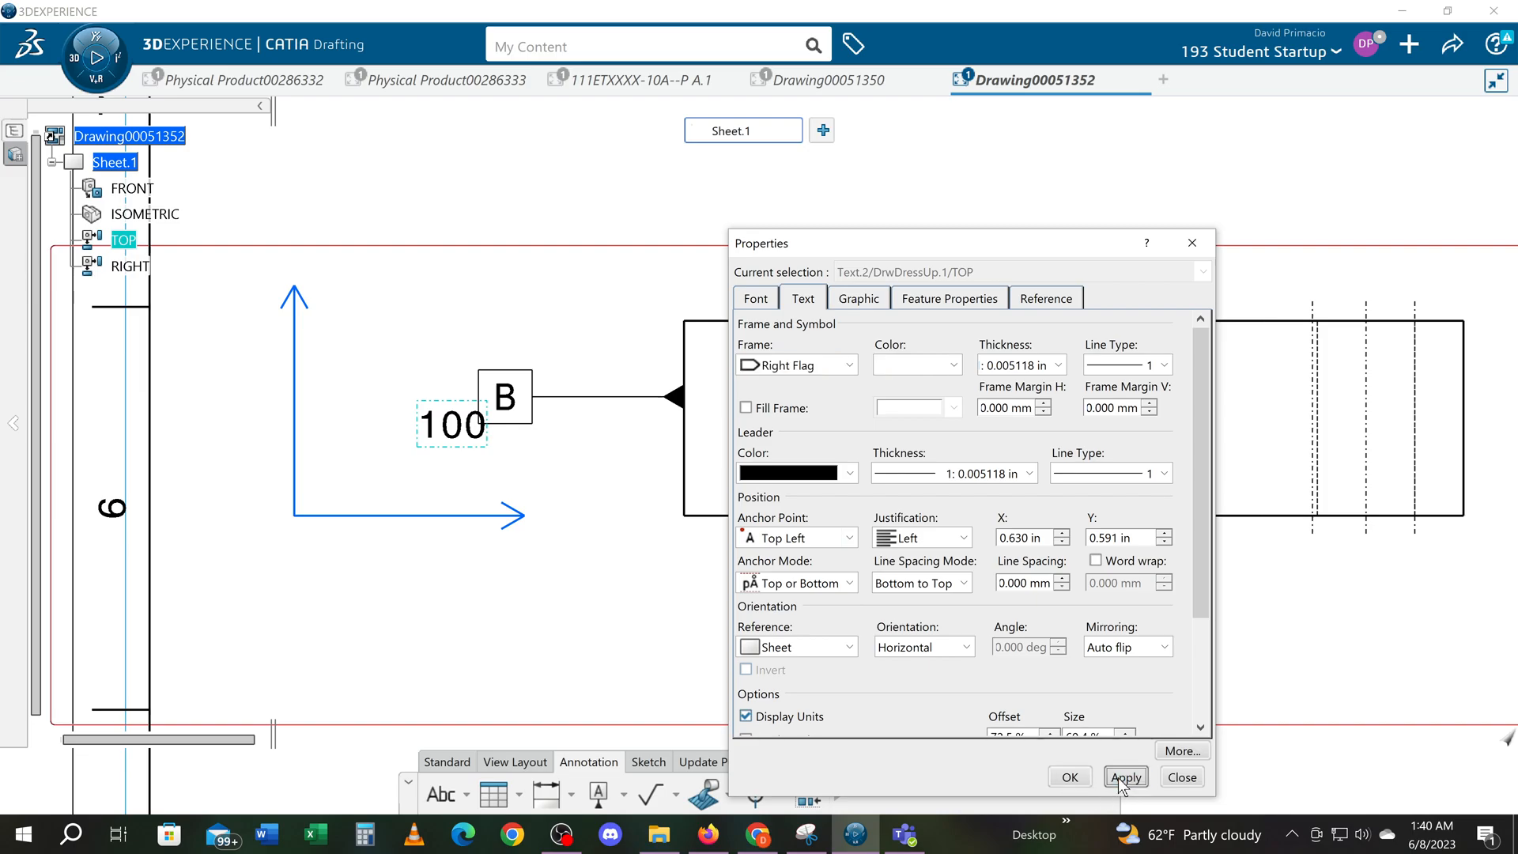
click(1084, 777)
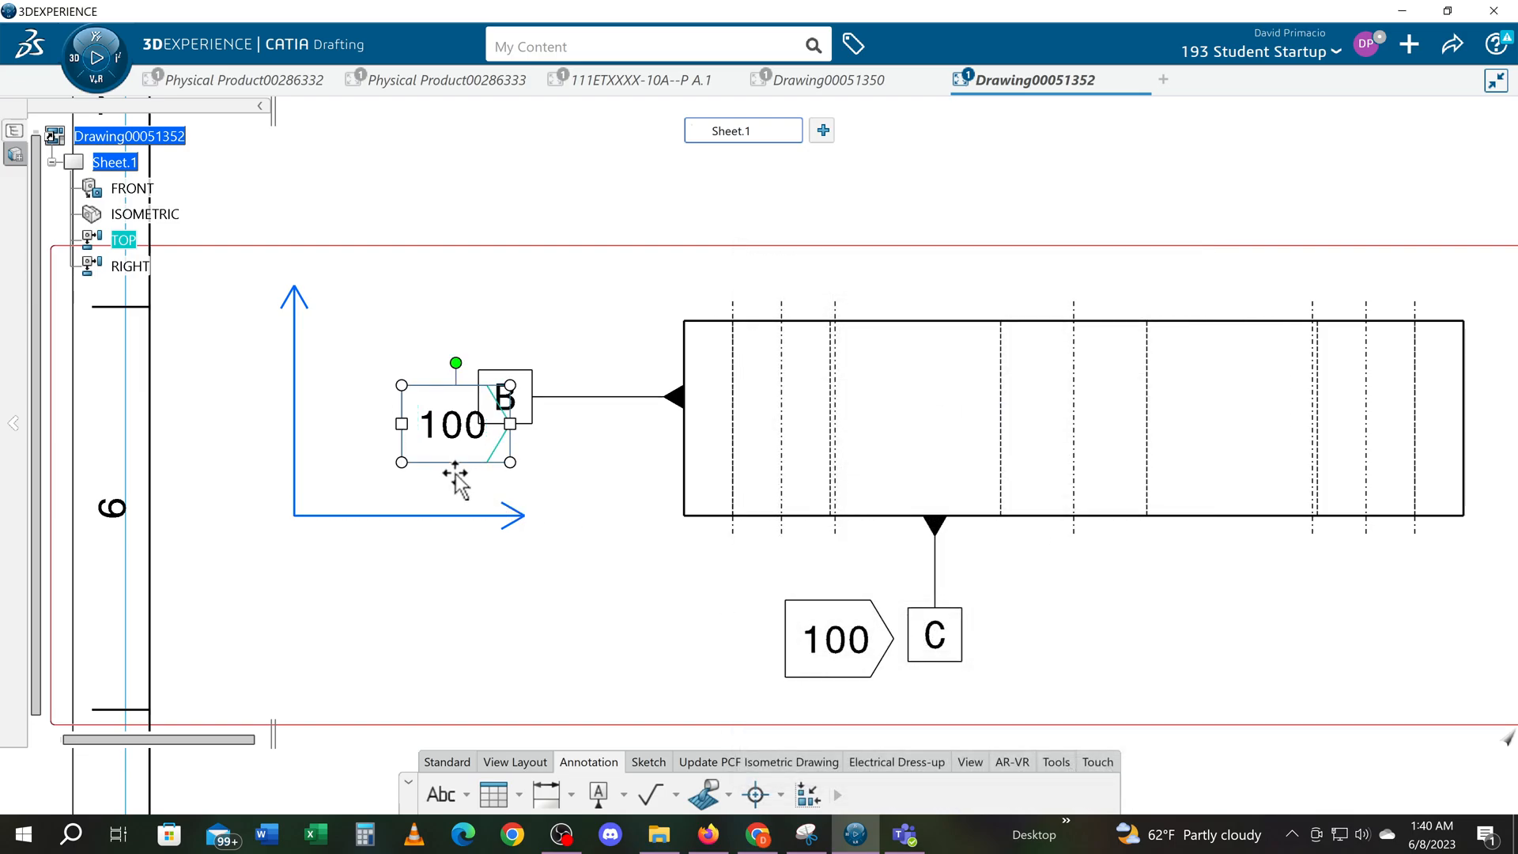
Step: Reposition the flagged 100 note directly left of the datum B box, level with it and leaving a small gap
drag(448, 462, 413, 437)
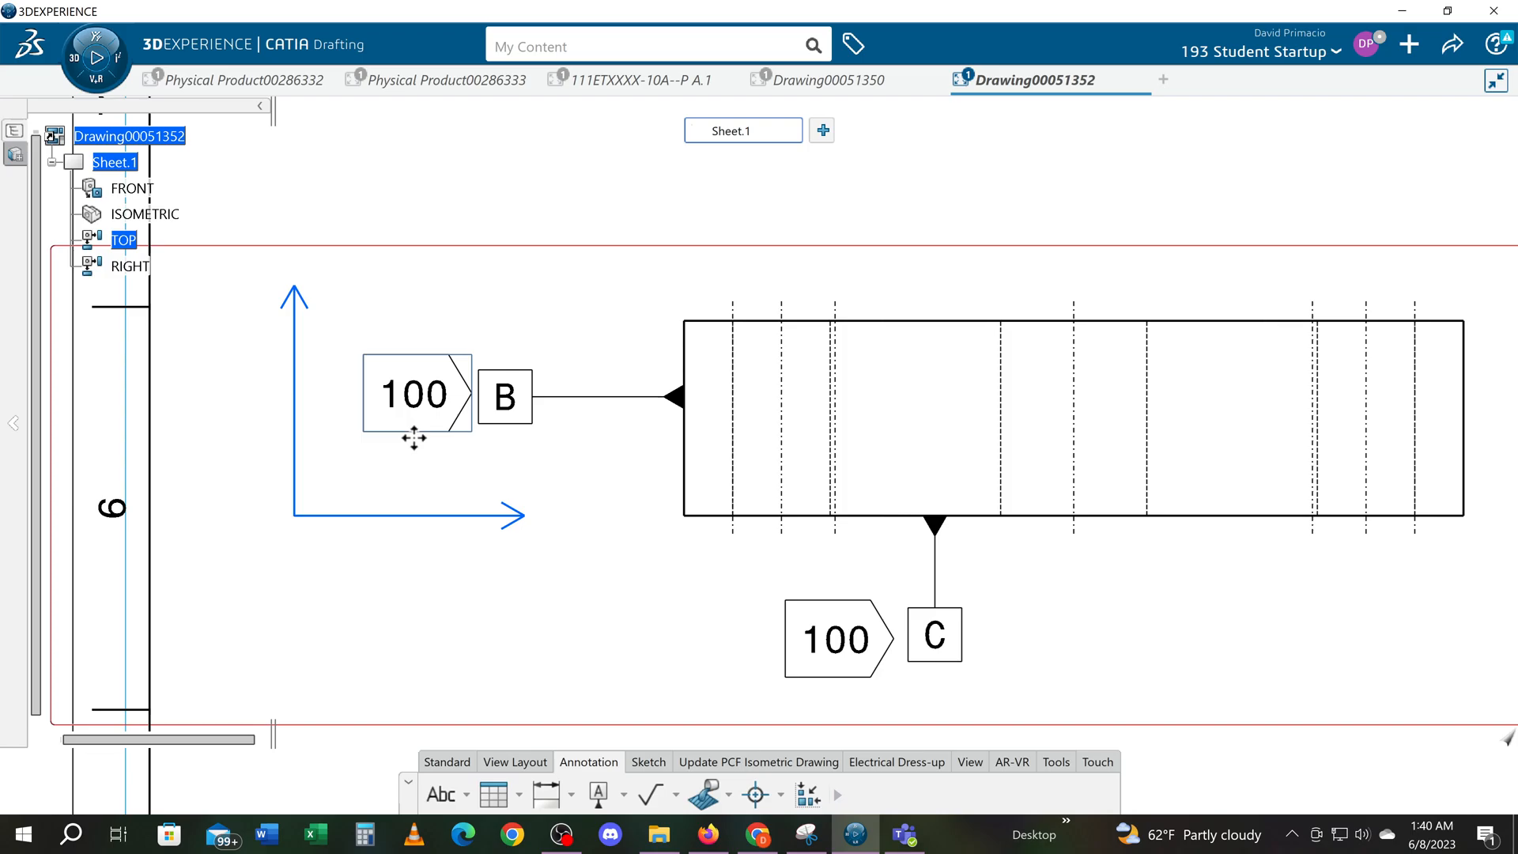
click(709, 589)
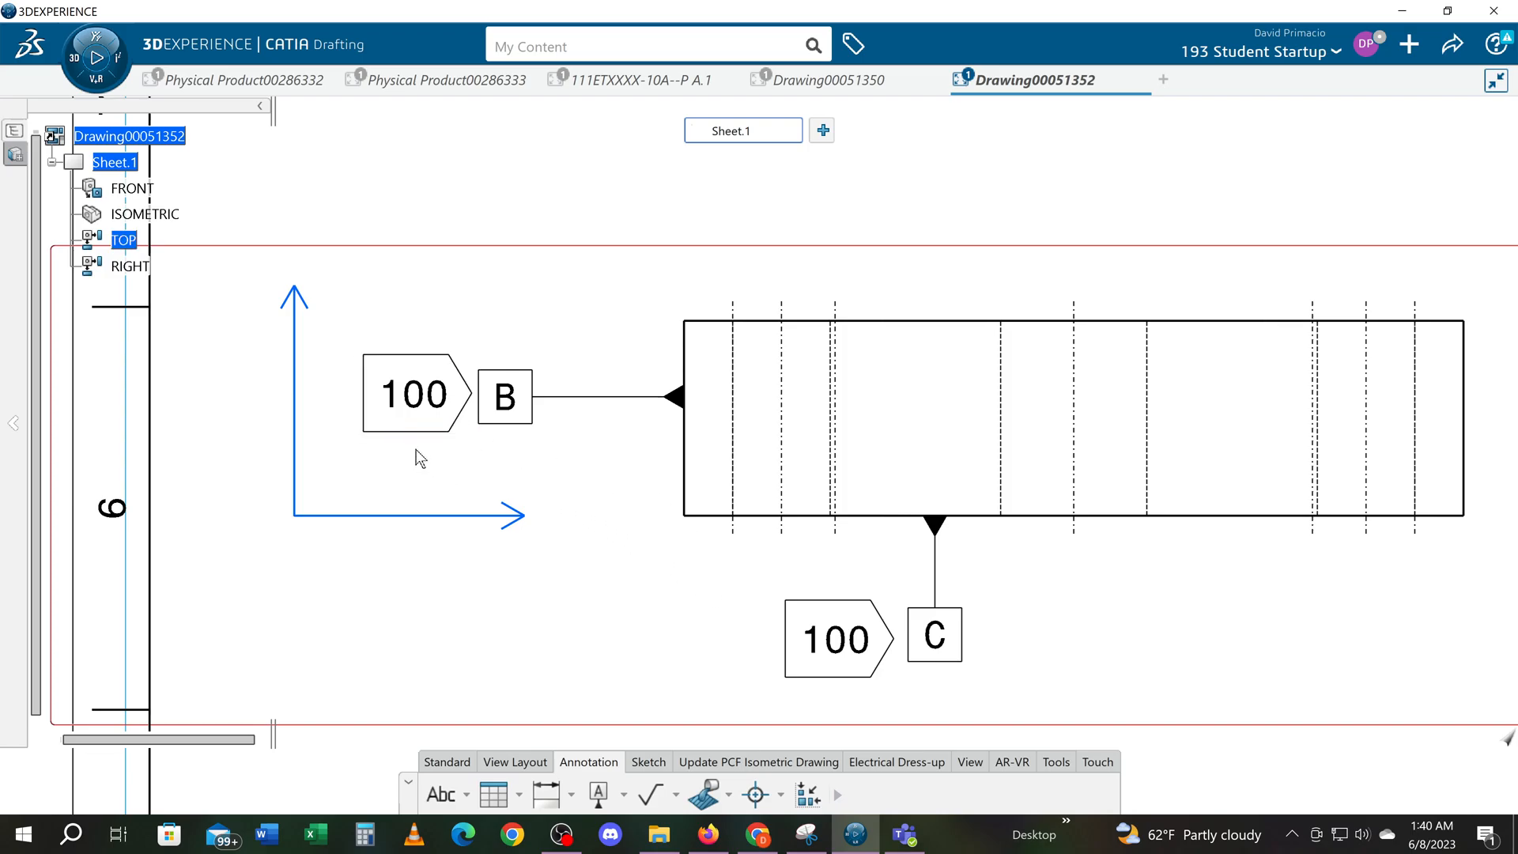
drag(430, 444, 421, 441)
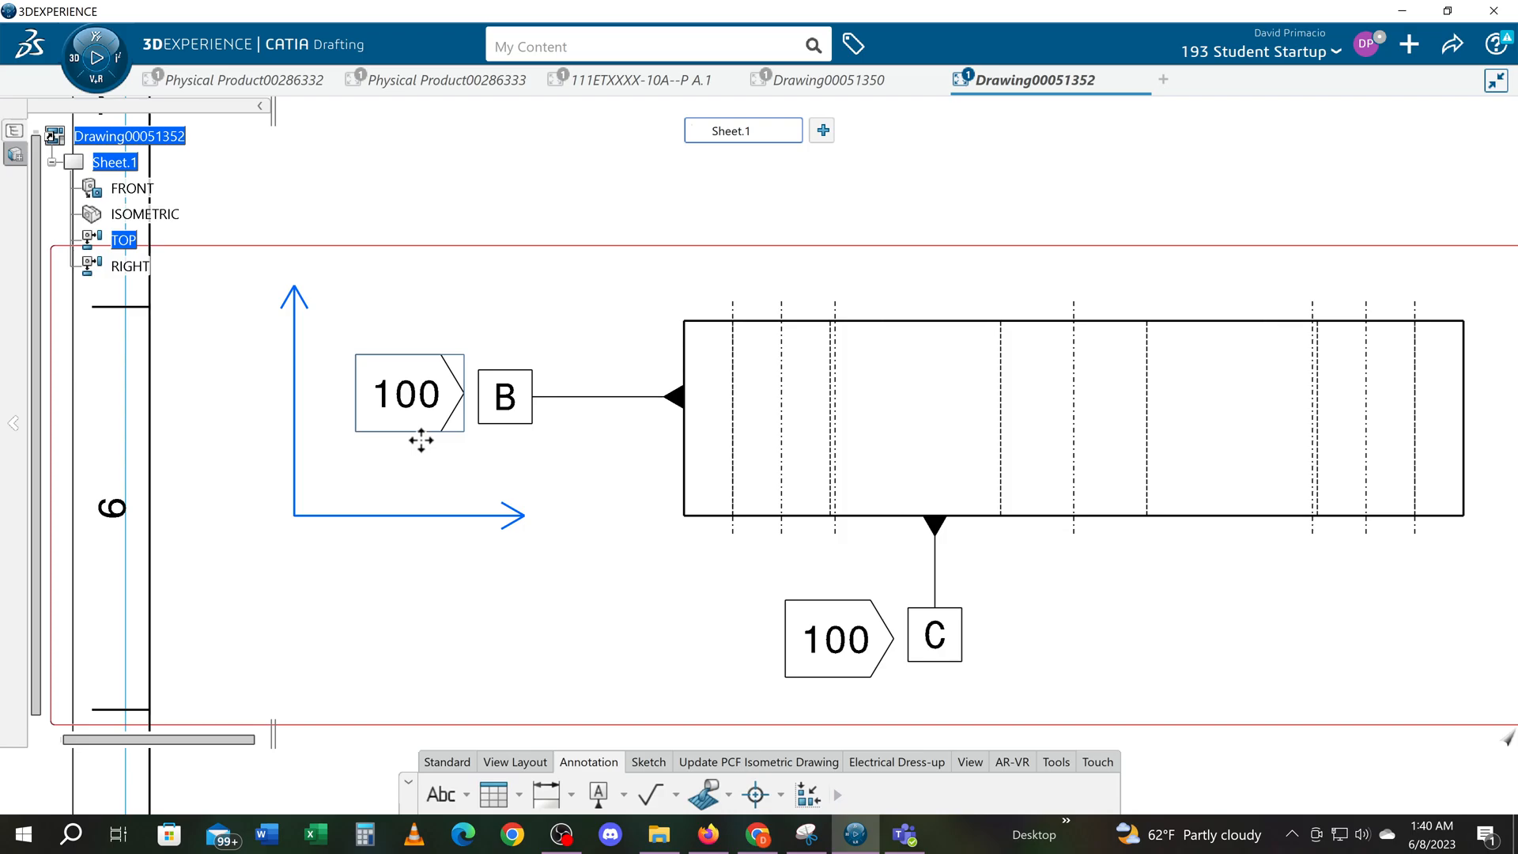
click(421, 440)
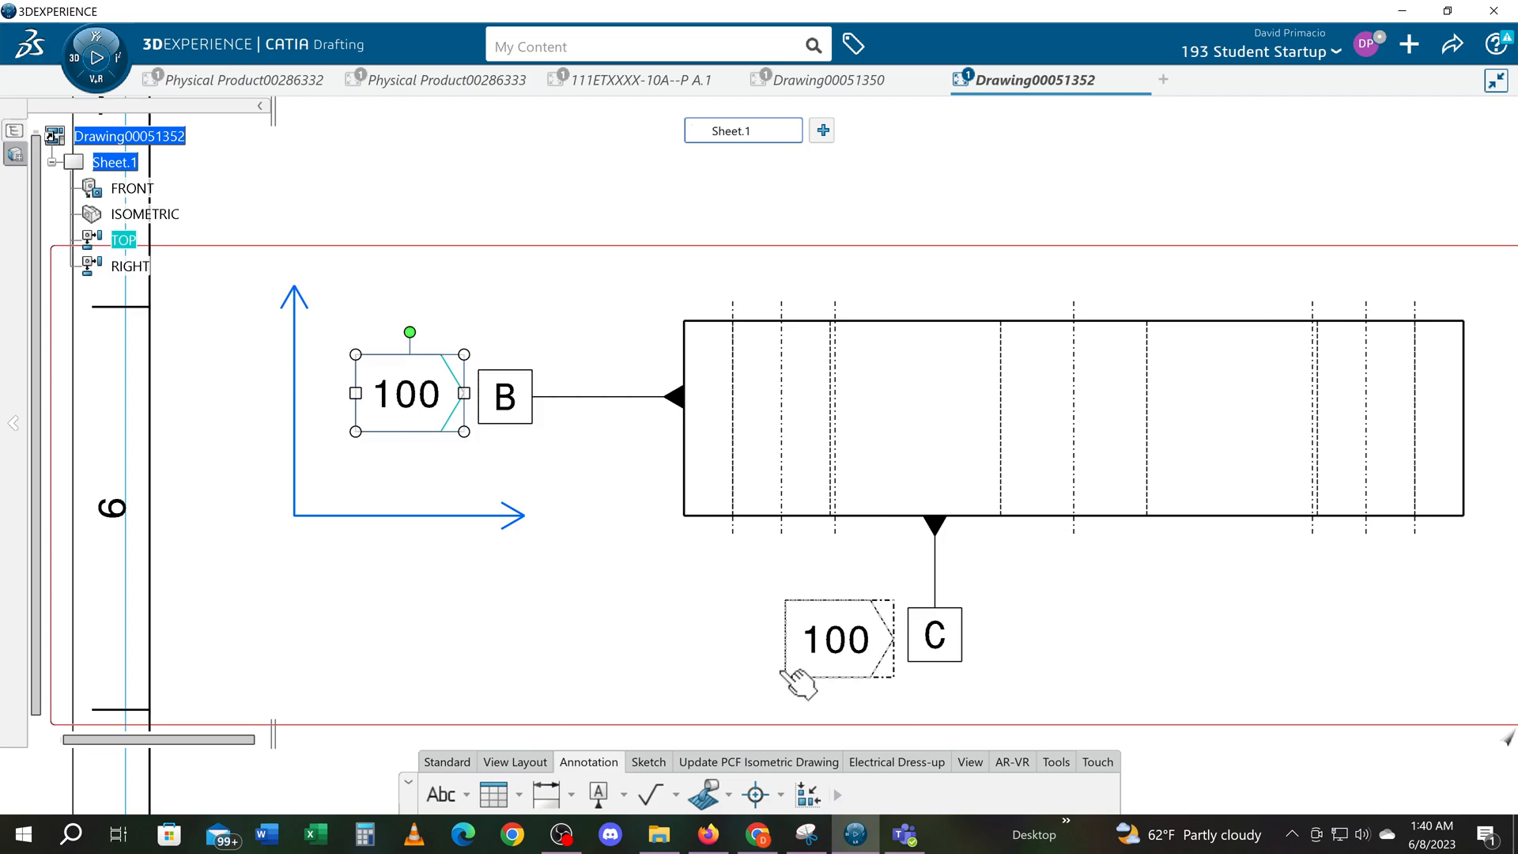
click(706, 625)
mouse_move(700, 615)
middle_down()
mouse_move(654, 586)
mouse_move(667, 614)
mouse_move(663, 589)
mouse_move(604, 593)
mouse_move(712, 638)
mouse_move(633, 627)
mouse_move(722, 485)
mouse_move(704, 380)
middle_up()
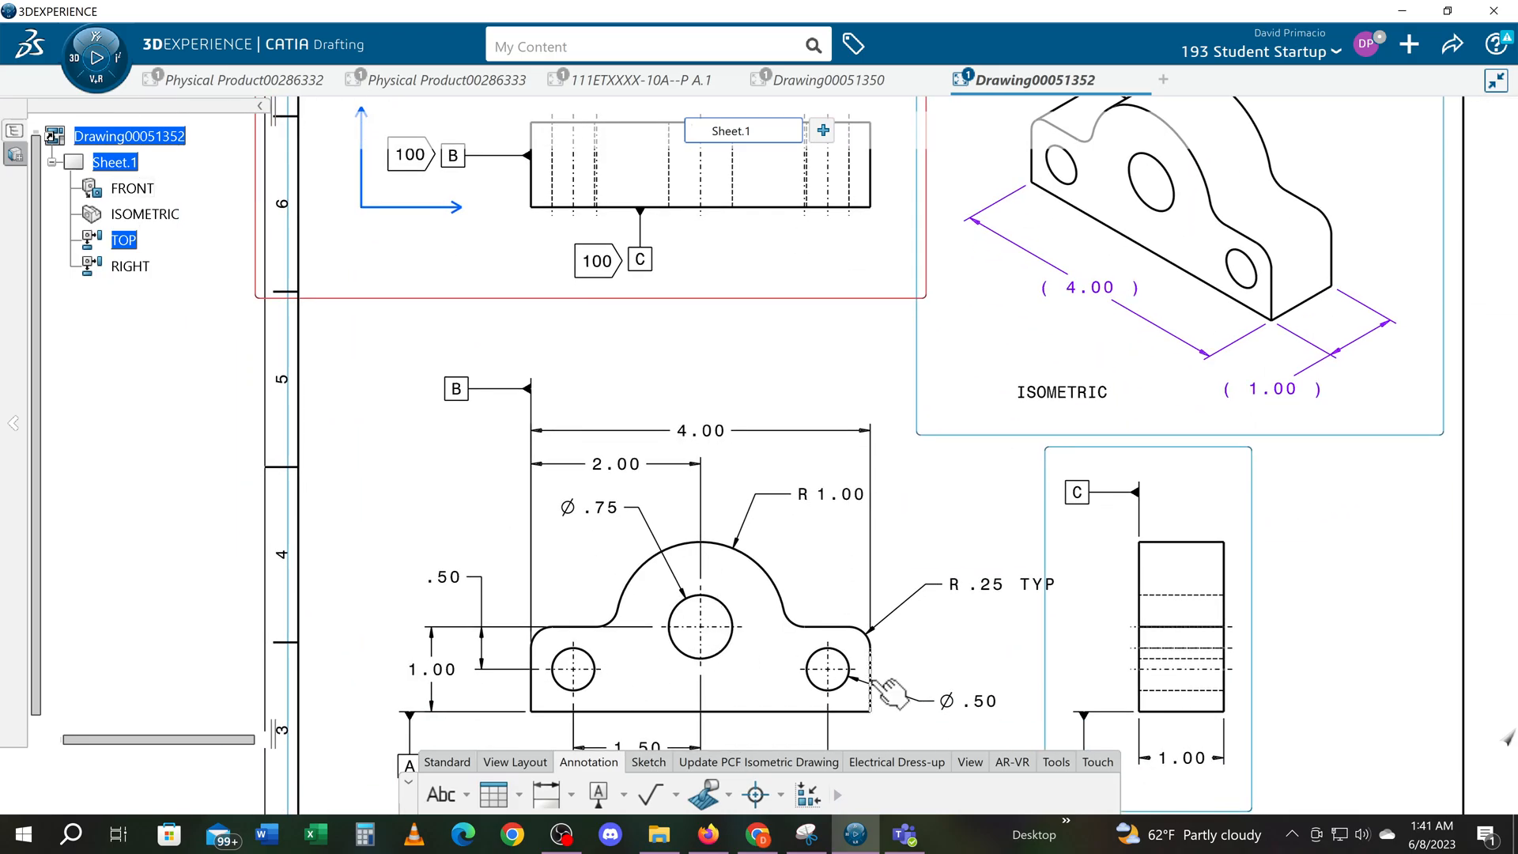
Step: Delete the outermost centerline at each end of the top view, belonging to the rounded outer corners
mouse_move(589, 323)
middle_down()
mouse_move(611, 333)
mouse_move(650, 420)
middle_up()
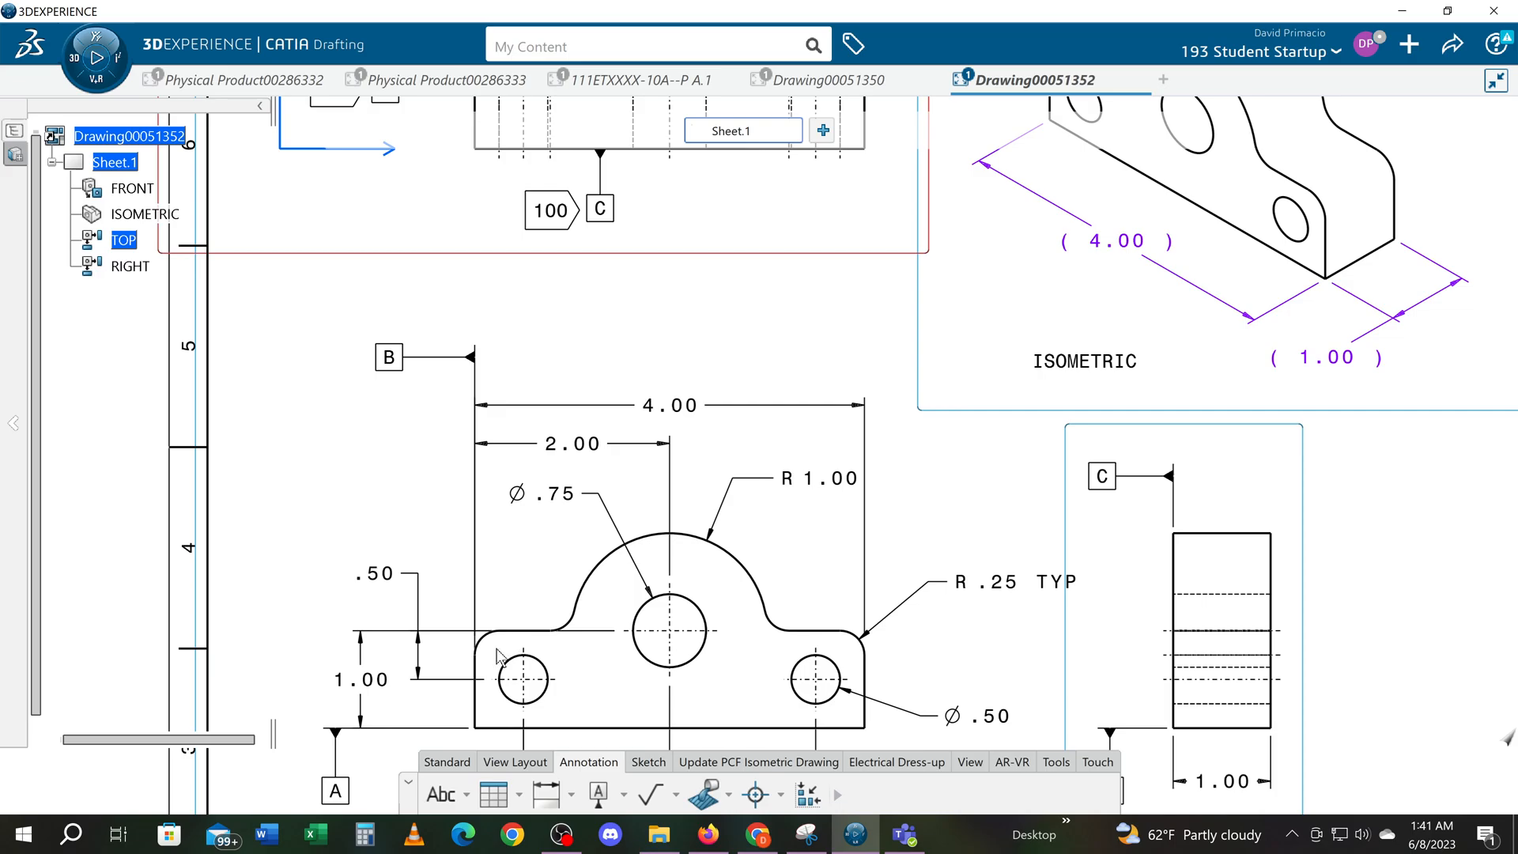
middle_drag(579, 287, 574, 486)
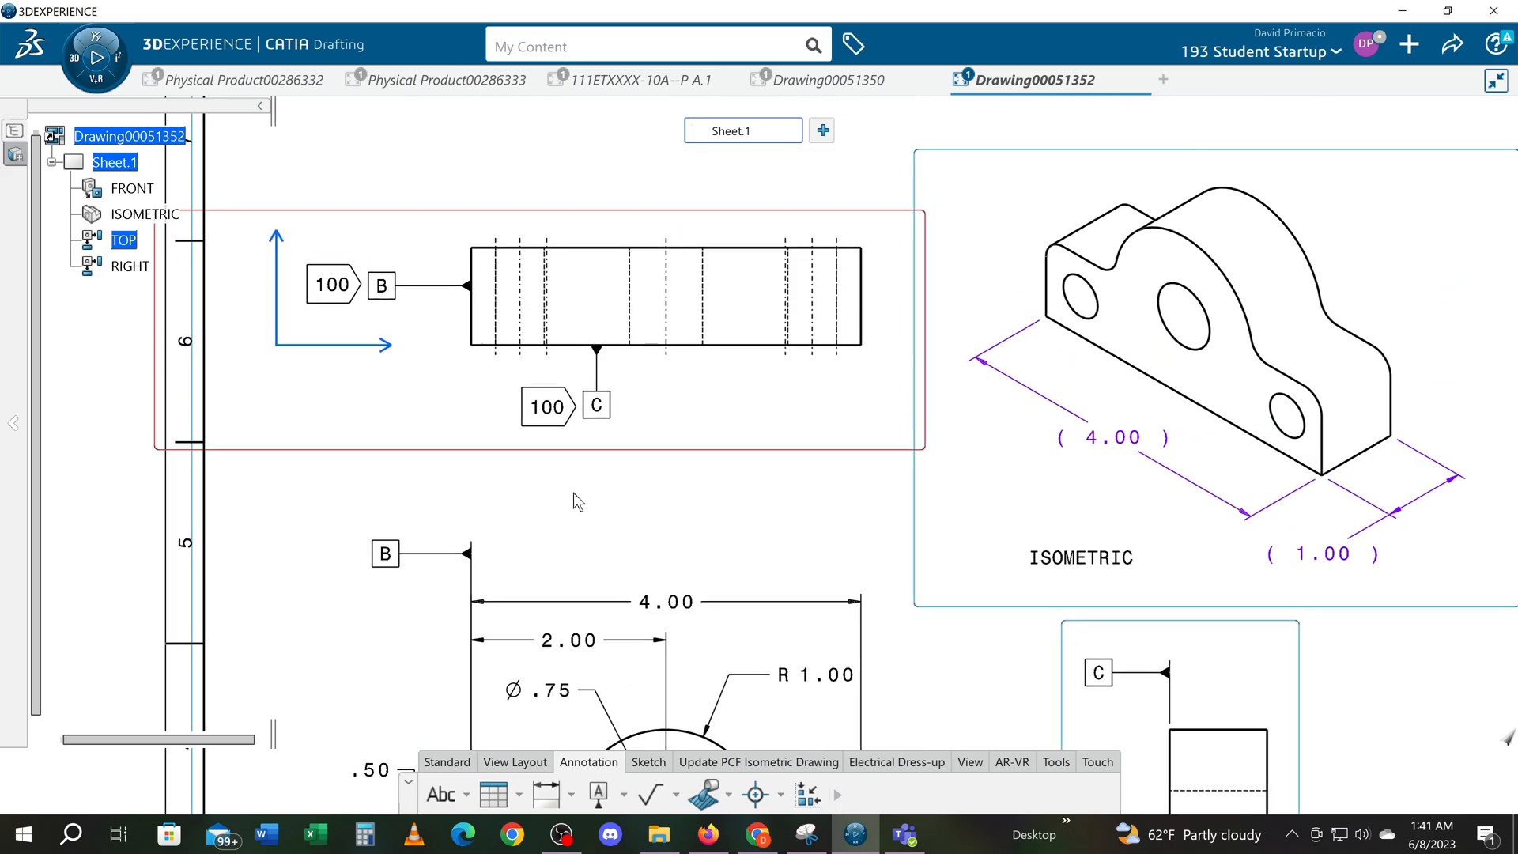
click(497, 359)
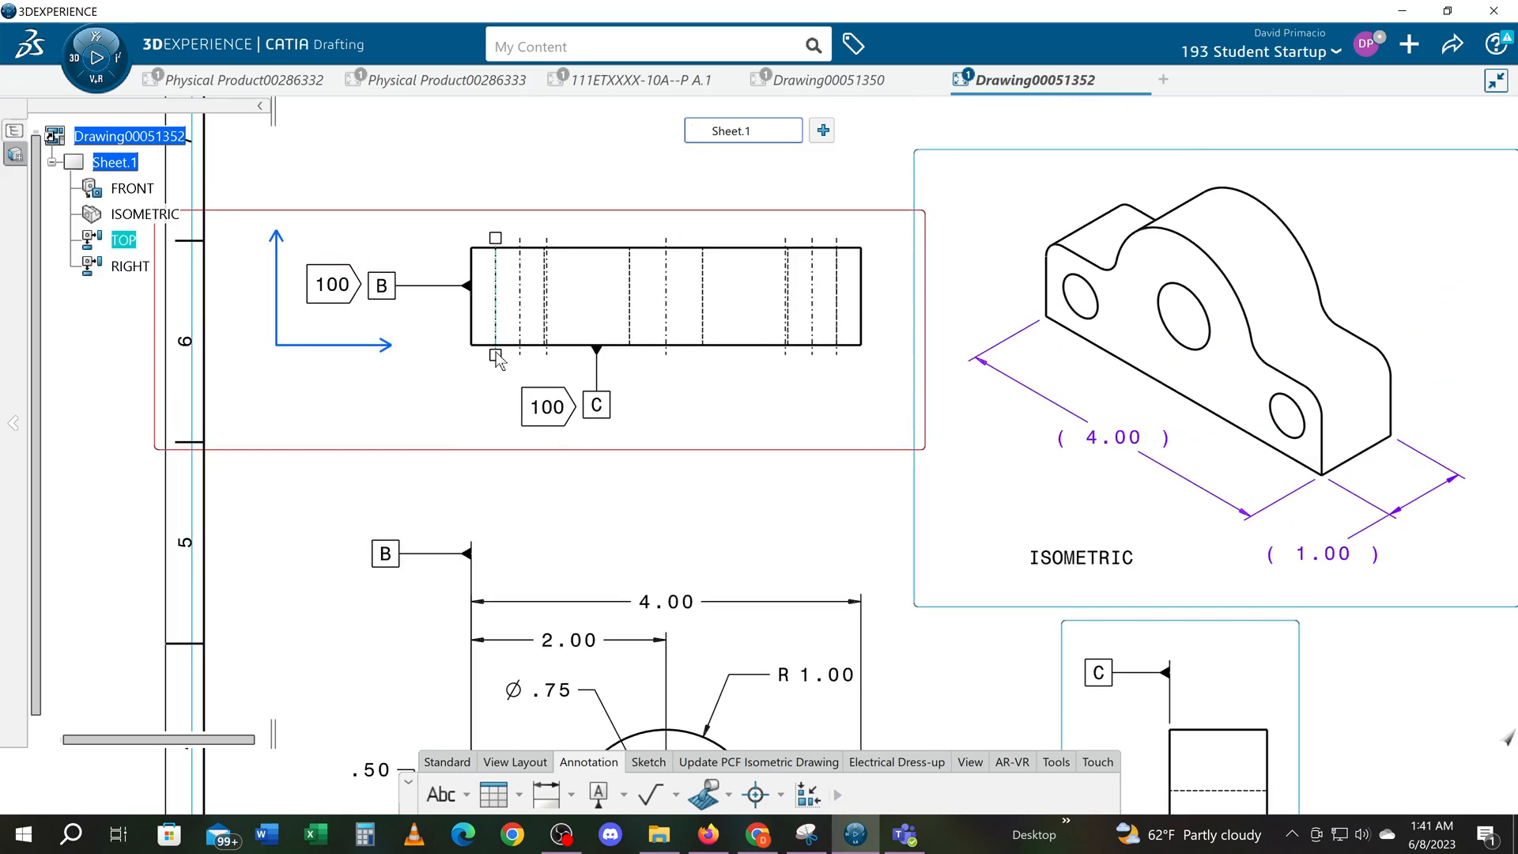
key(Delete)
click(837, 352)
key(Delete)
Step: Delete the two remaining fillet centerlines on the inner sides of the small holes in the top view
mouse_move(854, 634)
middle_down()
mouse_move(776, 501)
mouse_move(759, 433)
middle_up()
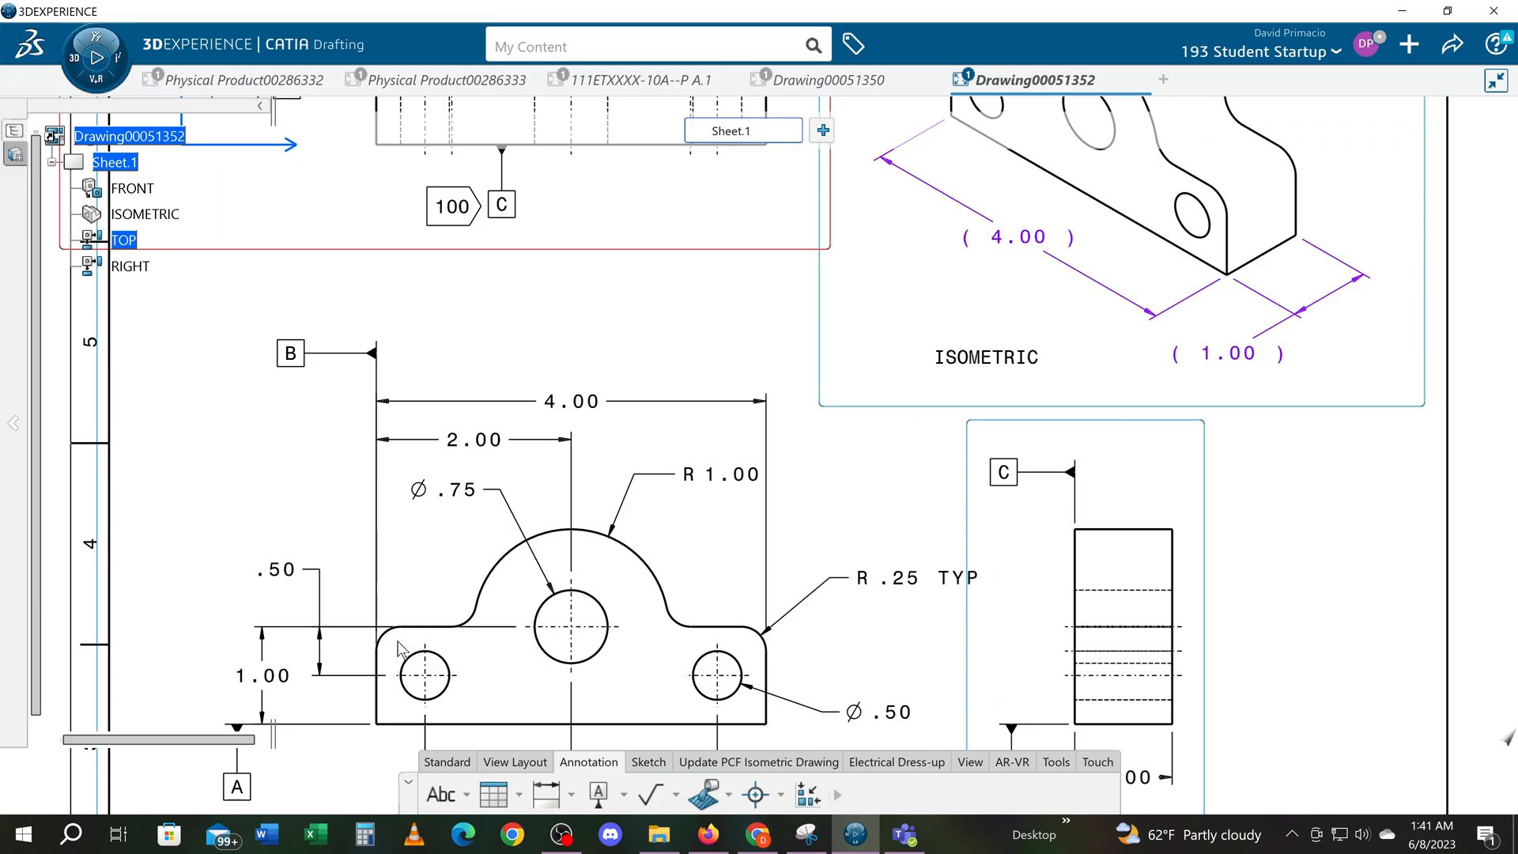
middle_drag(479, 392, 520, 533)
mouse_move(528, 447)
middle_down()
mouse_move(535, 536)
mouse_move(434, 343)
middle_up()
click(270, 320)
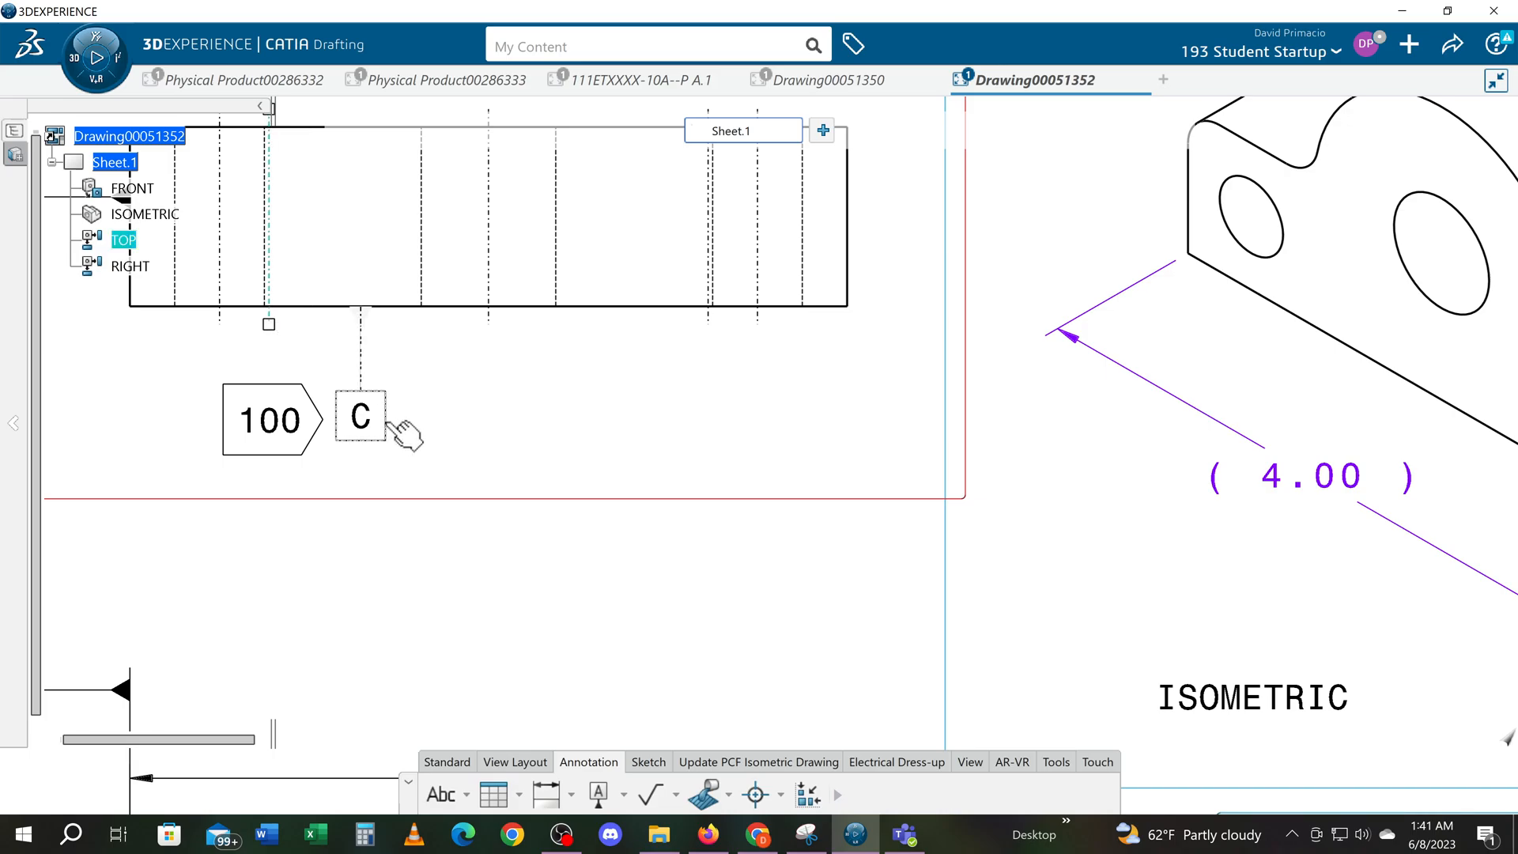
click(465, 431)
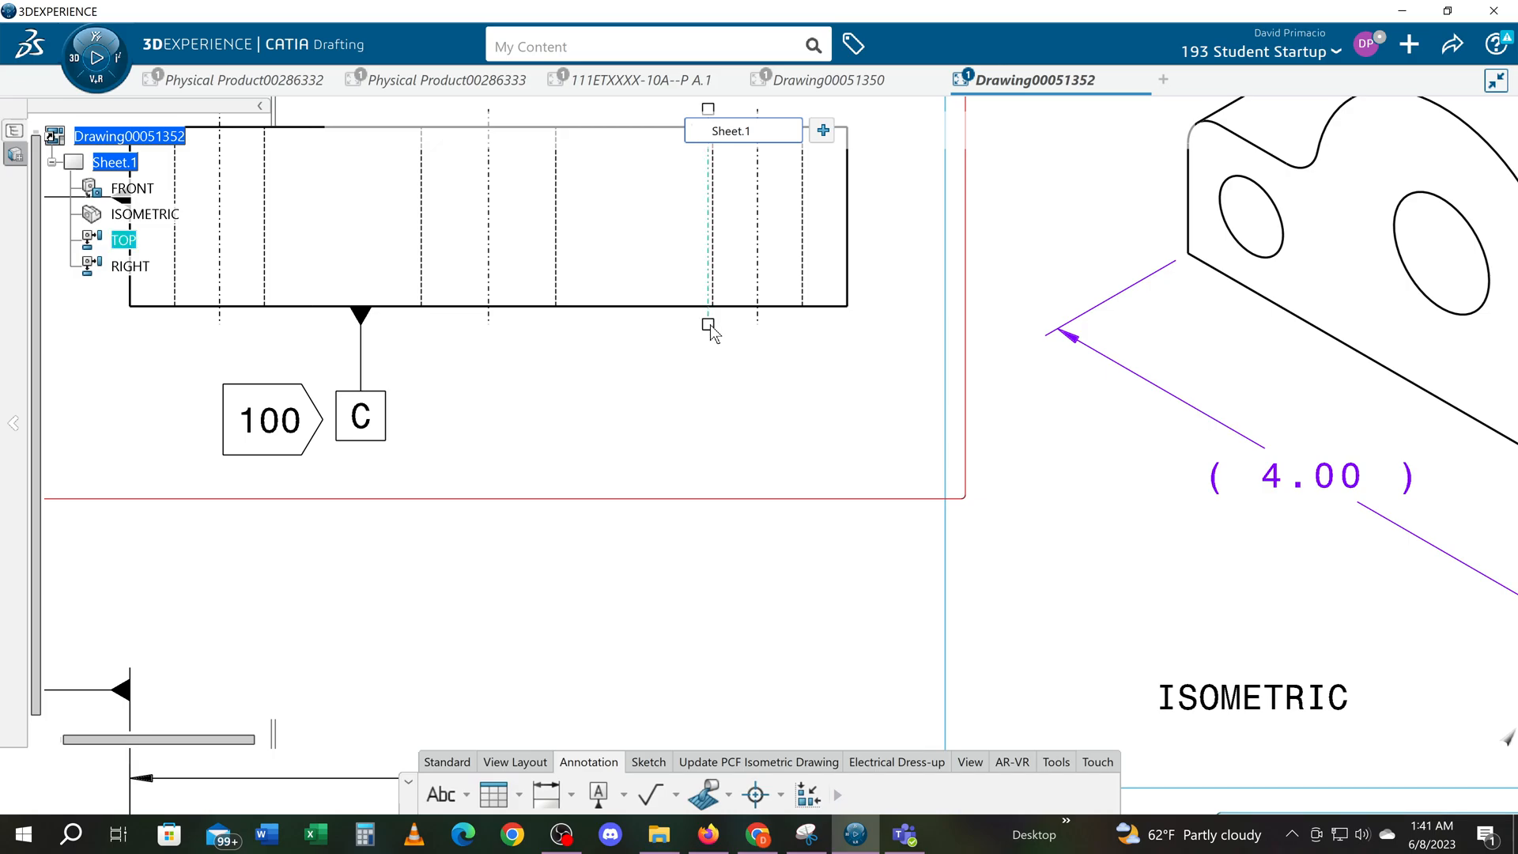
middle_drag(601, 424, 678, 472)
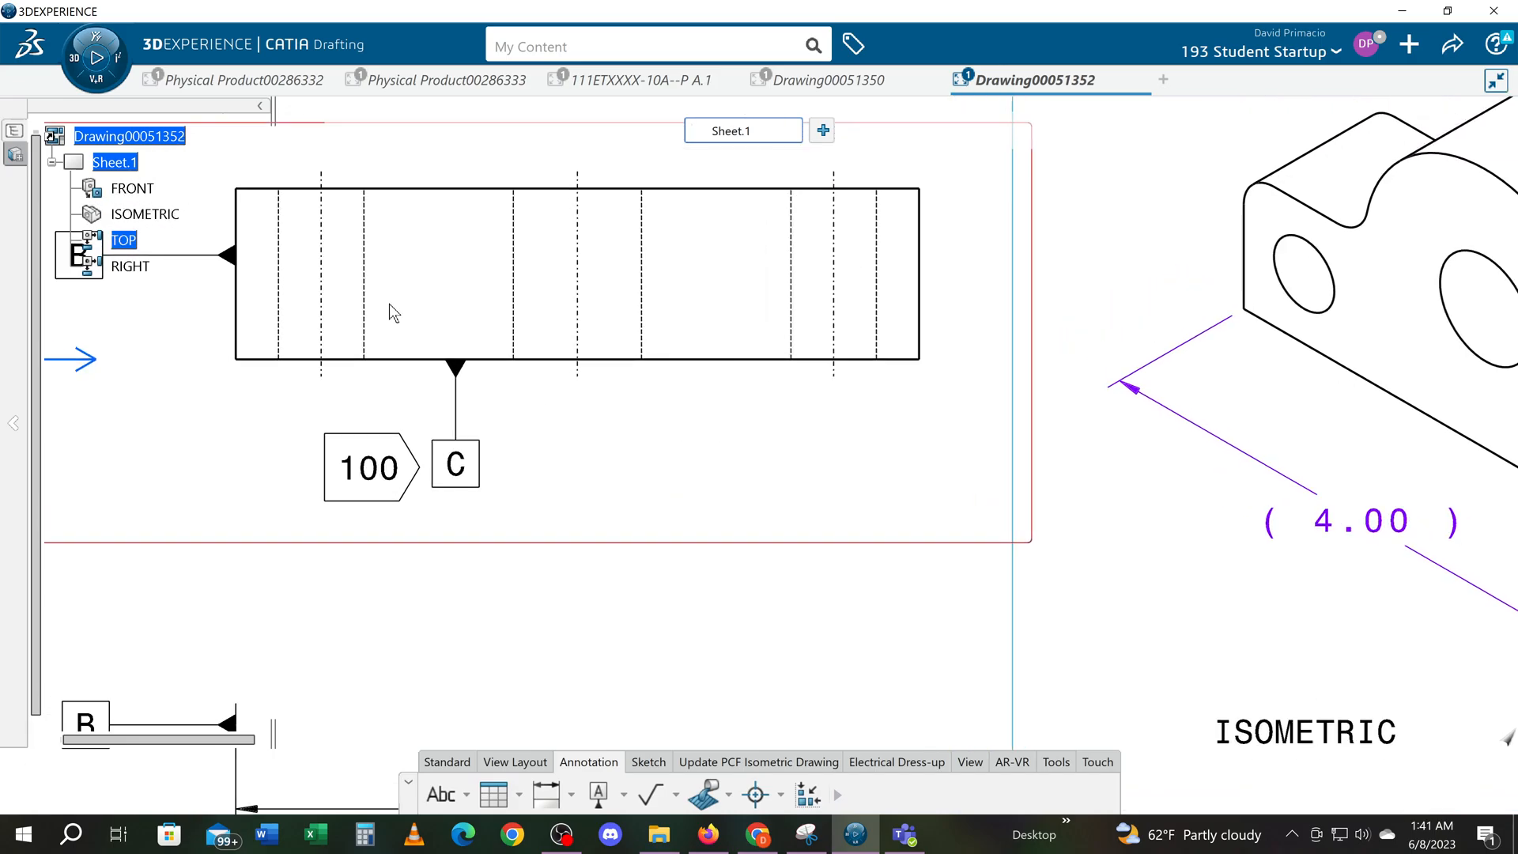
middle_drag(690, 461, 671, 501)
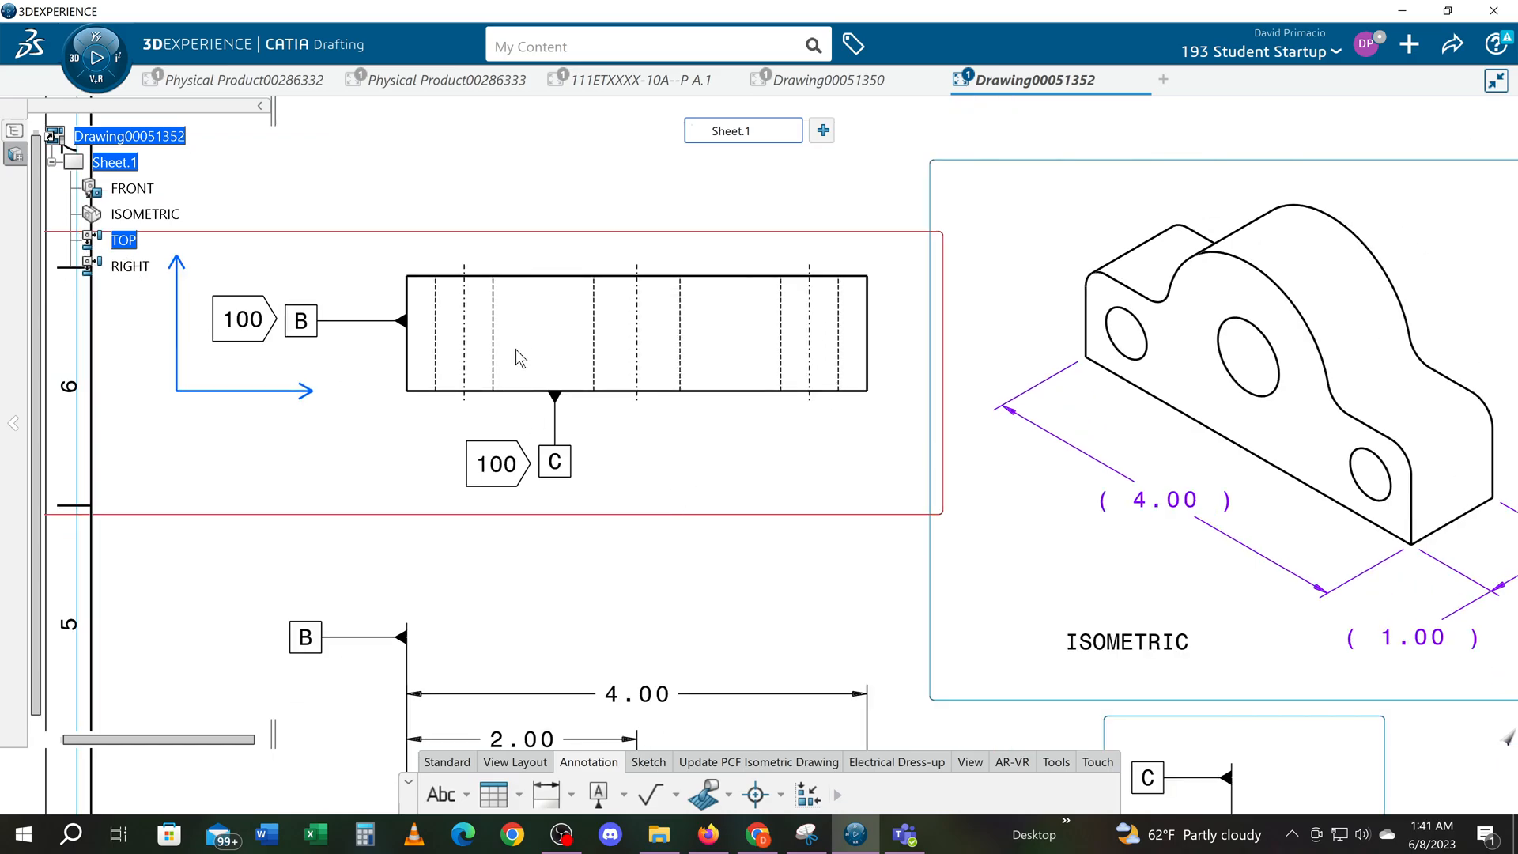
Step: Delete the extra fillet centerline between the large-hole and small-hole centerlines in the right view
mouse_move(515, 512)
middle_down()
mouse_move(630, 576)
mouse_move(630, 529)
mouse_move(961, 665)
middle_up()
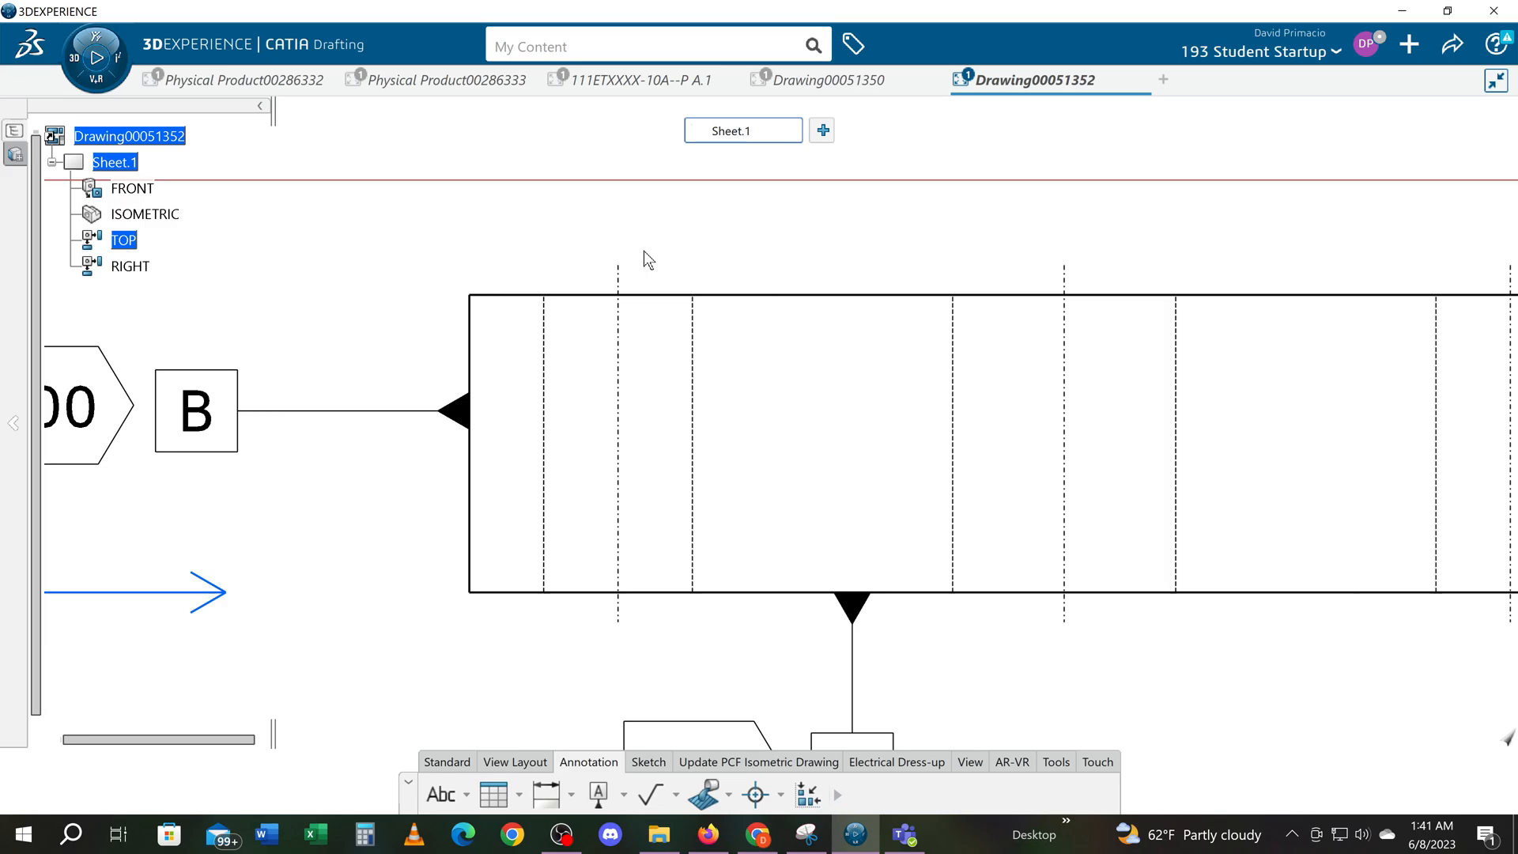
mouse_move(1088, 655)
middle_down()
mouse_move(915, 638)
mouse_move(1009, 699)
mouse_move(899, 525)
middle_up()
middle_drag(1048, 664, 840, 454)
middle_drag(877, 529, 712, 295)
middle_drag(1081, 688, 786, 483)
mouse_move(862, 684)
middle_down()
mouse_move(837, 635)
mouse_move(845, 673)
middle_up()
click(930, 610)
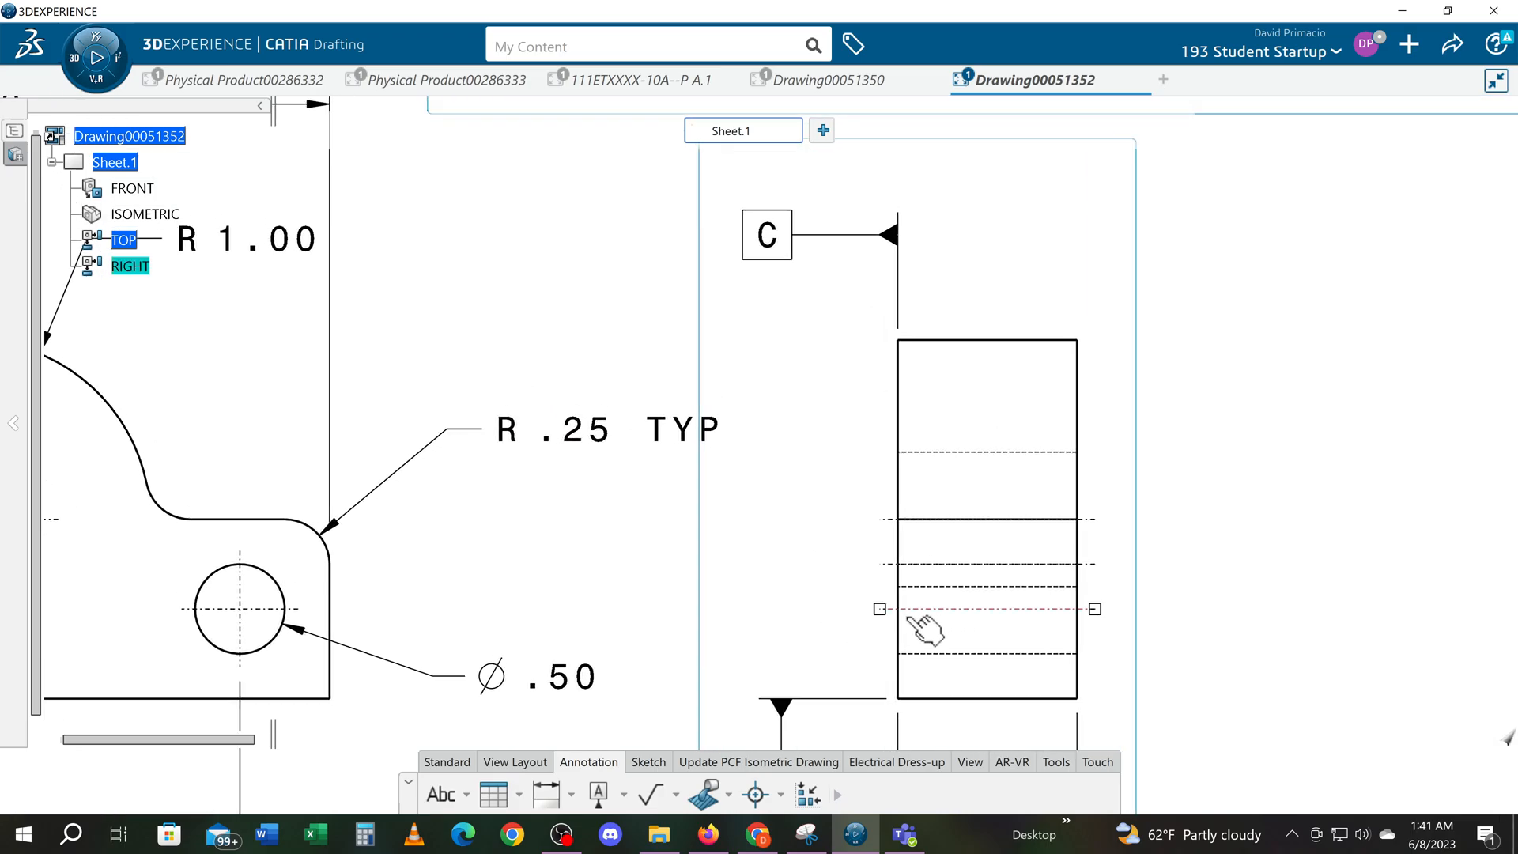
click(705, 664)
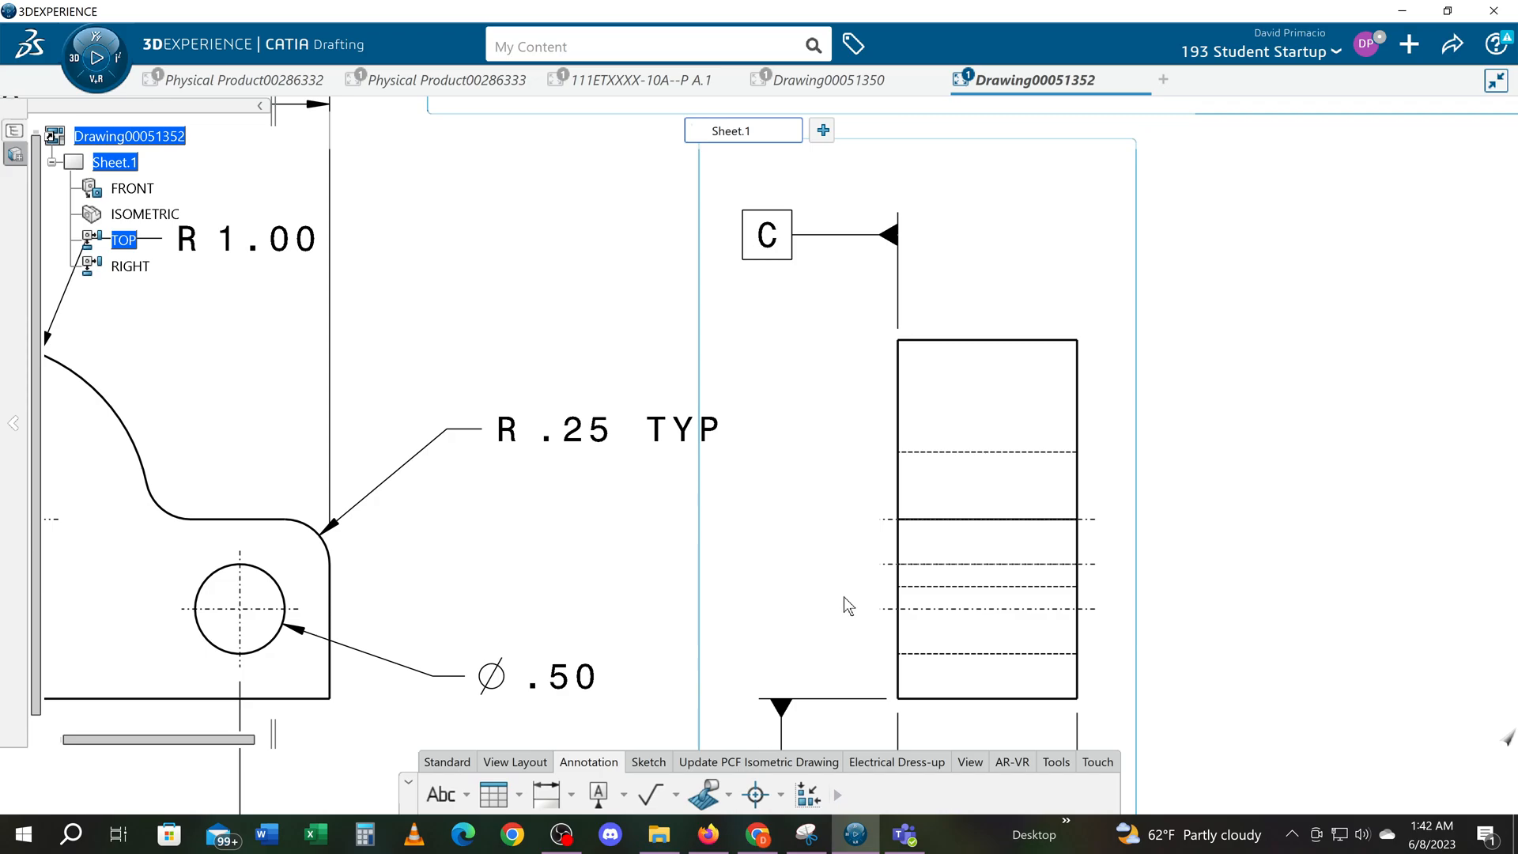
click(893, 565)
click(775, 690)
mouse_move(775, 689)
middle_down()
mouse_move(786, 672)
mouse_move(800, 712)
mouse_move(839, 675)
middle_up()
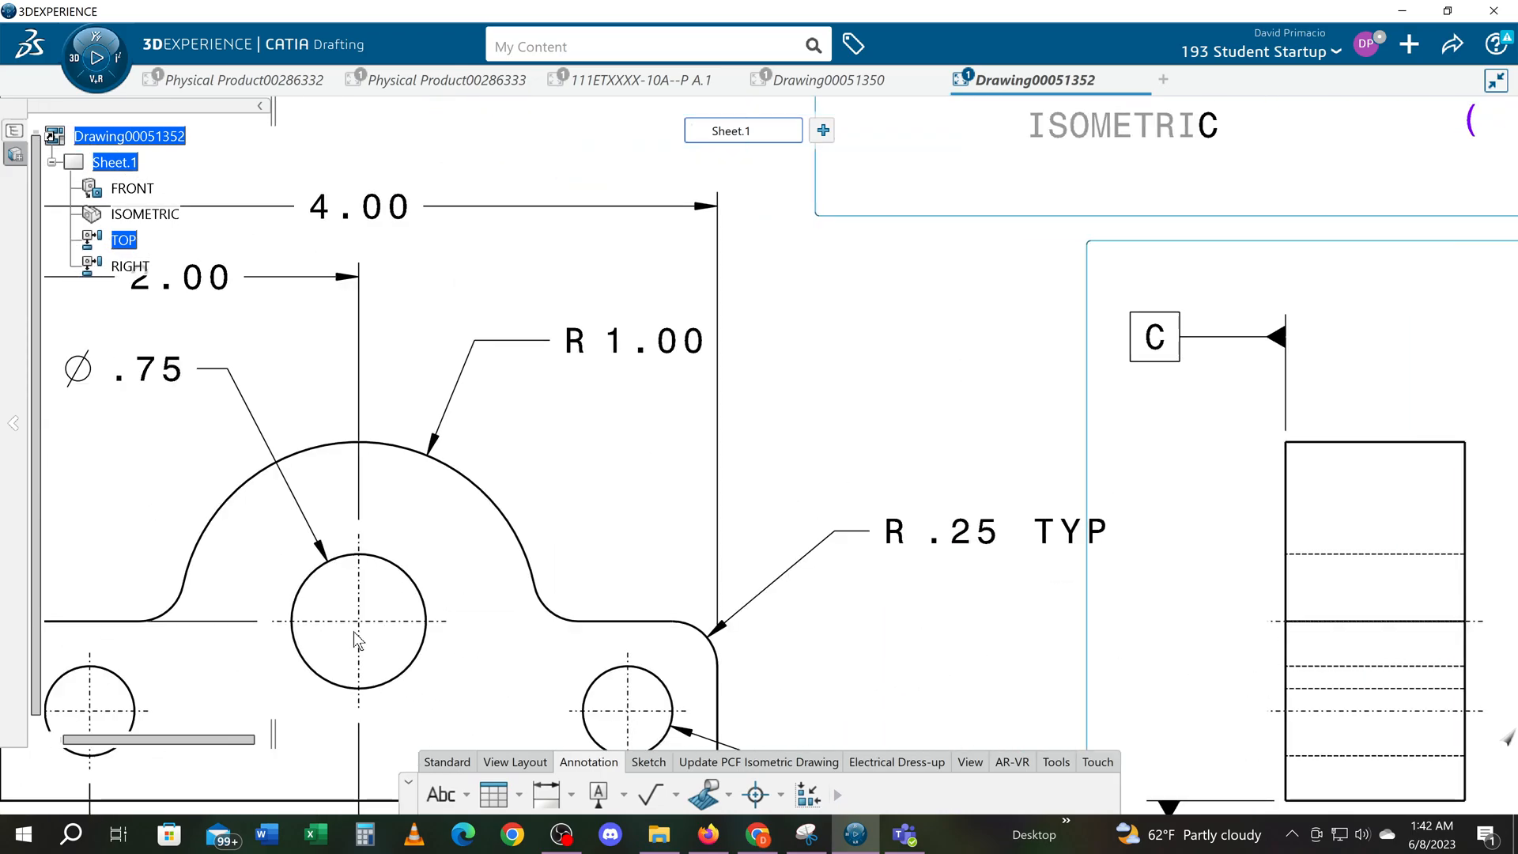
Step: Check with a temporary line how the right view's lines align with the front view's hole and fillet
mouse_move(1244, 617)
middle_down()
mouse_move(1160, 620)
mouse_move(1088, 596)
mouse_move(1068, 614)
middle_up()
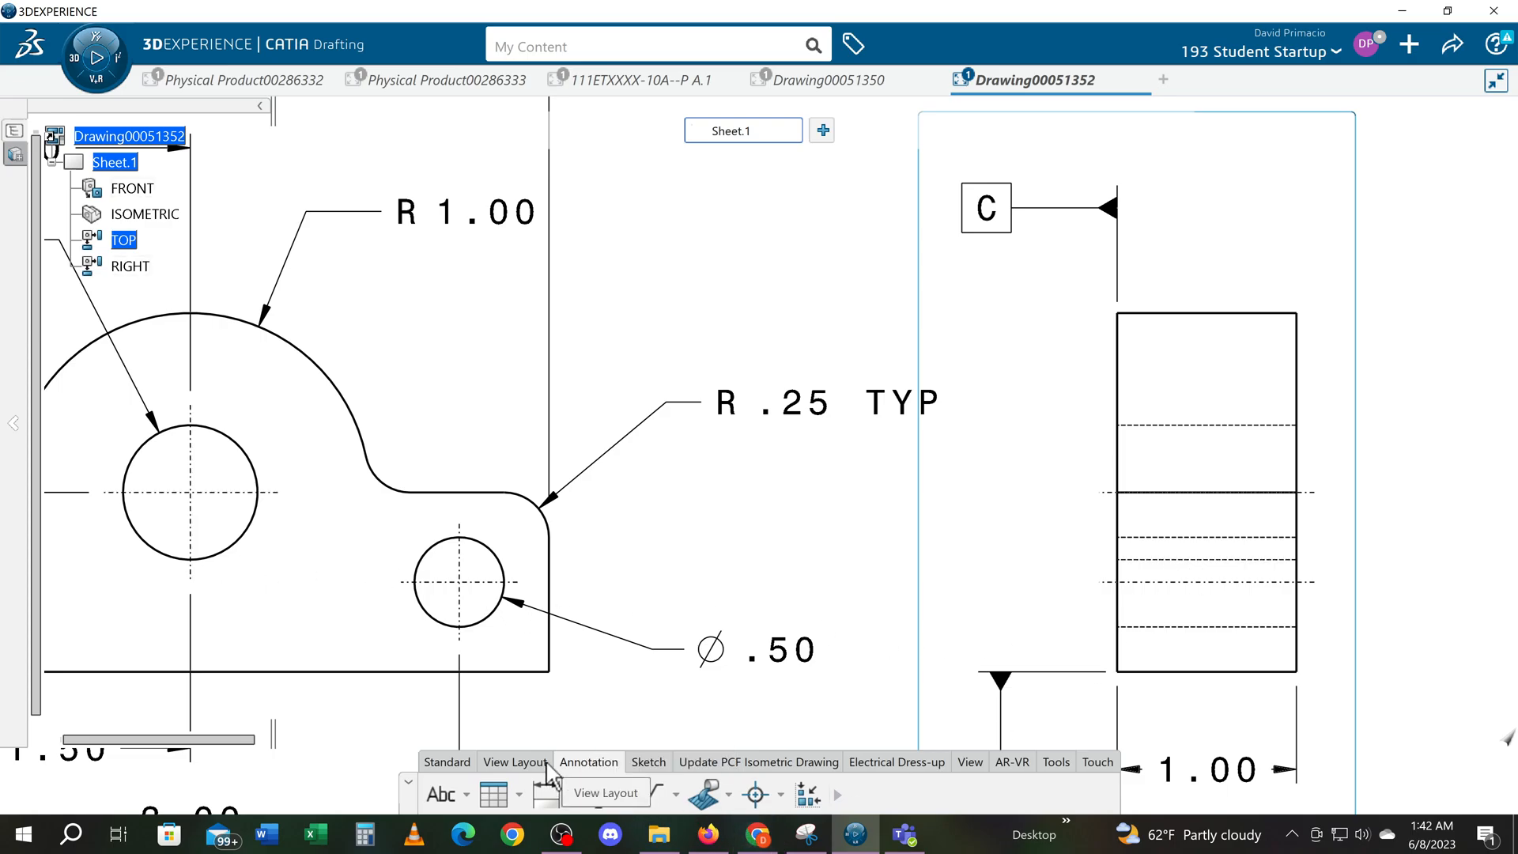
click(649, 762)
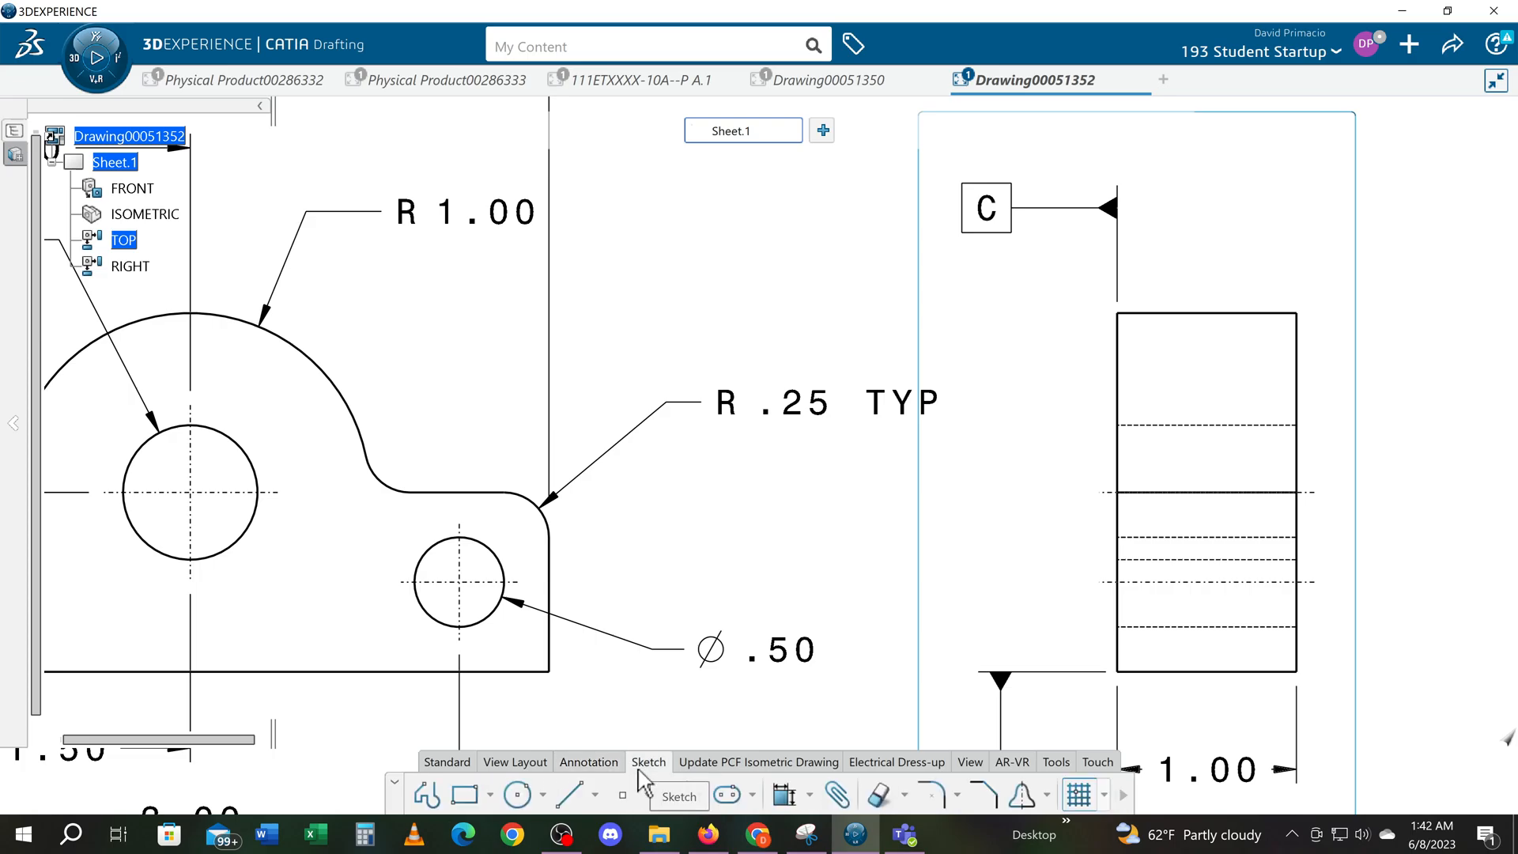
click(574, 789)
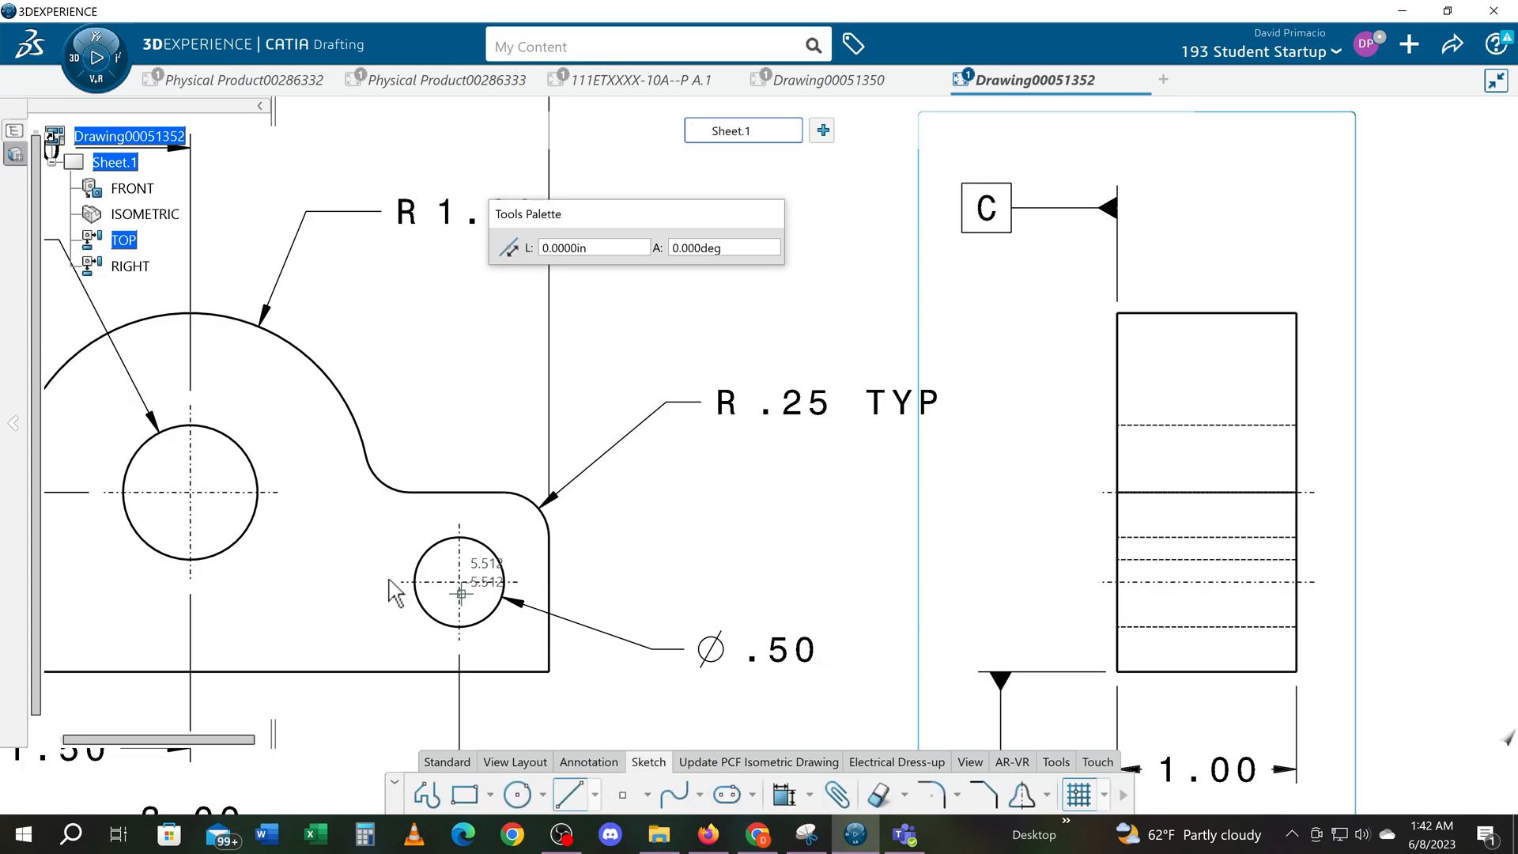
click(283, 491)
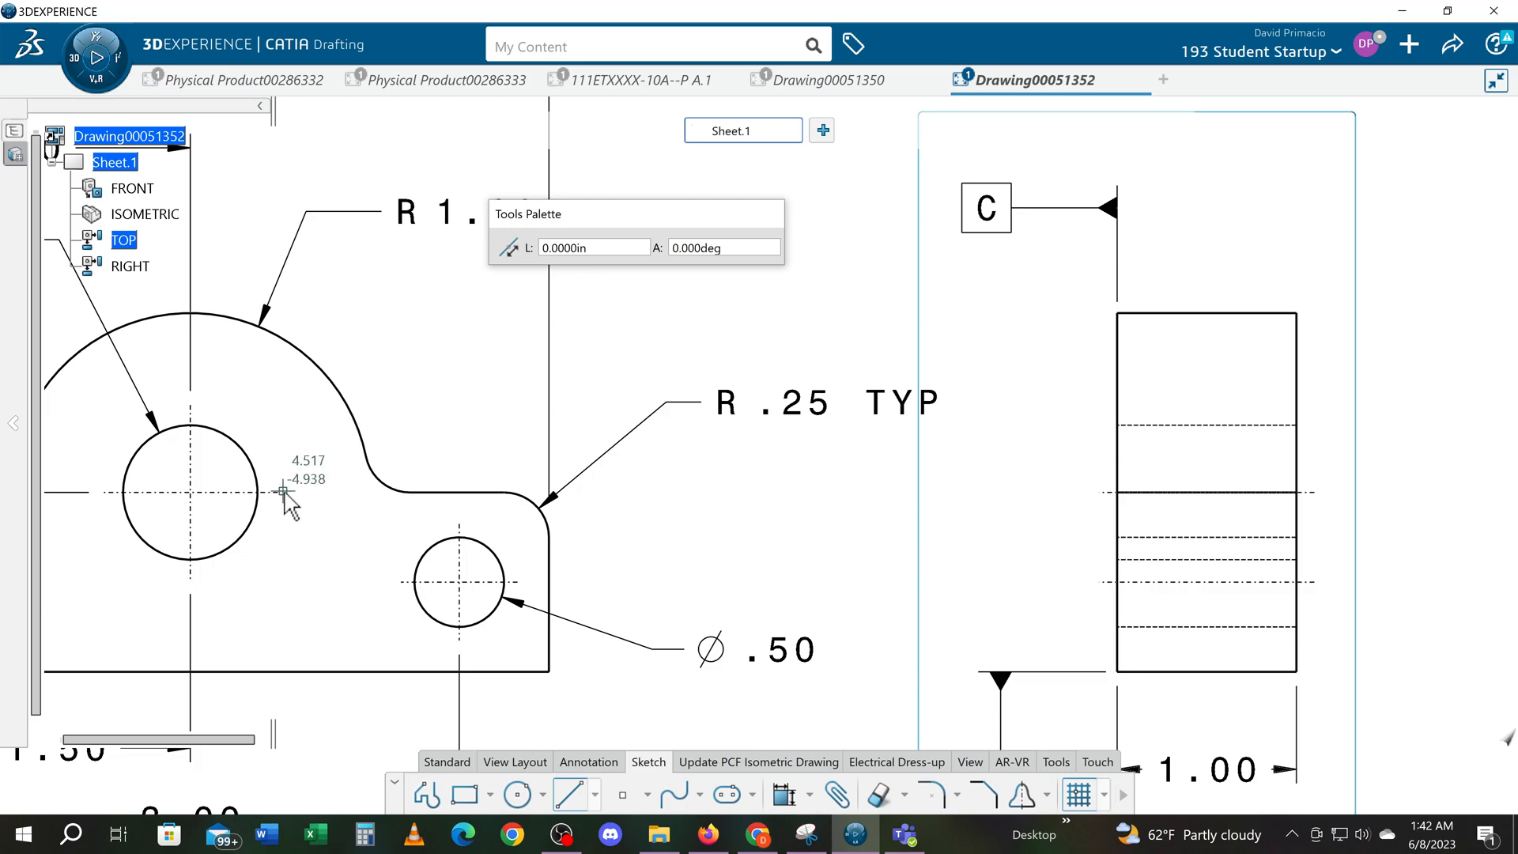
click(1086, 492)
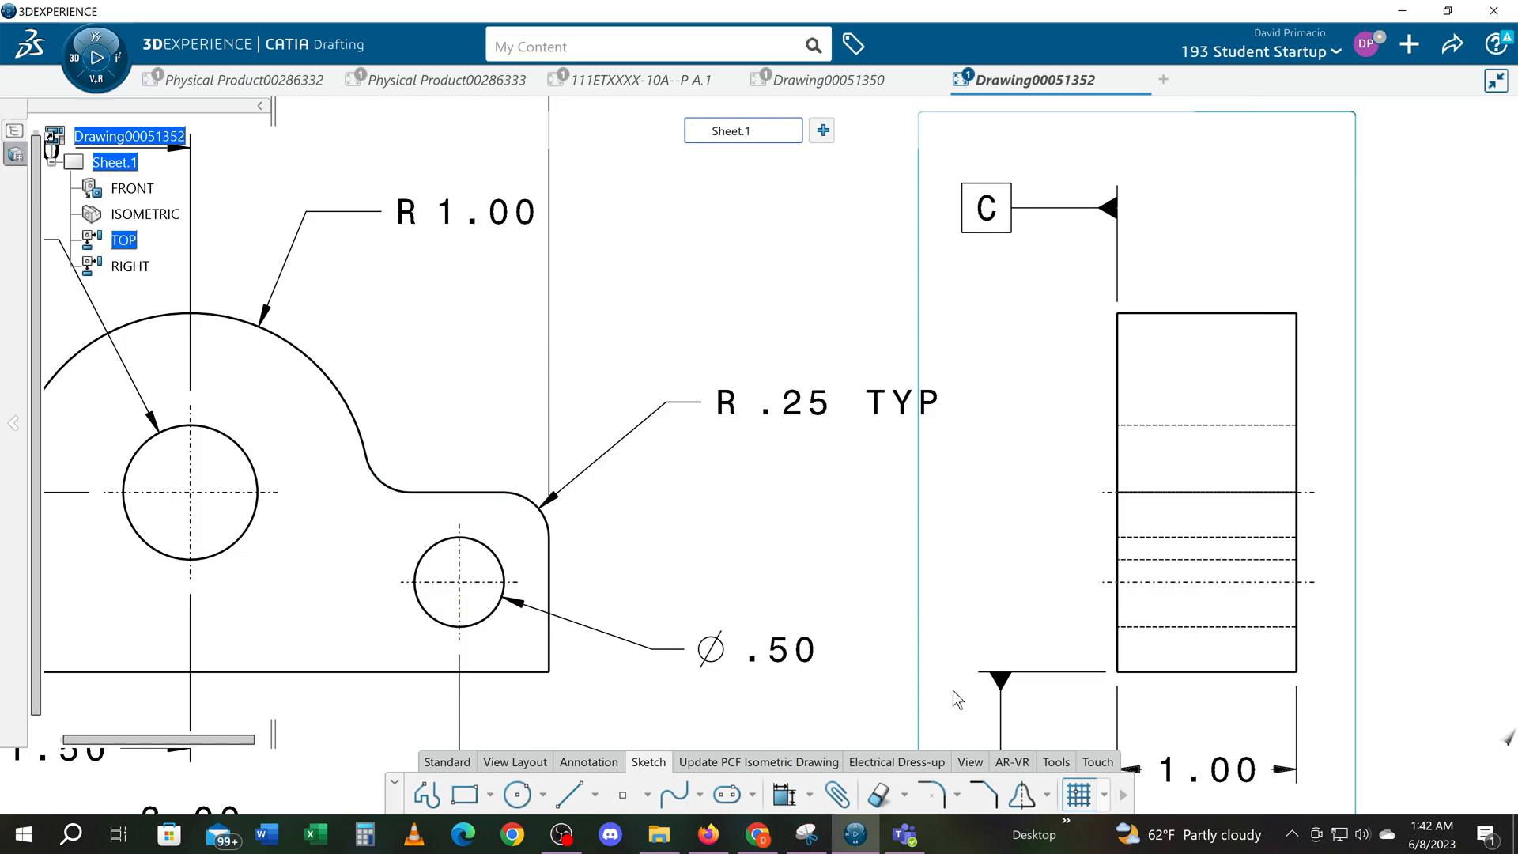
click(569, 793)
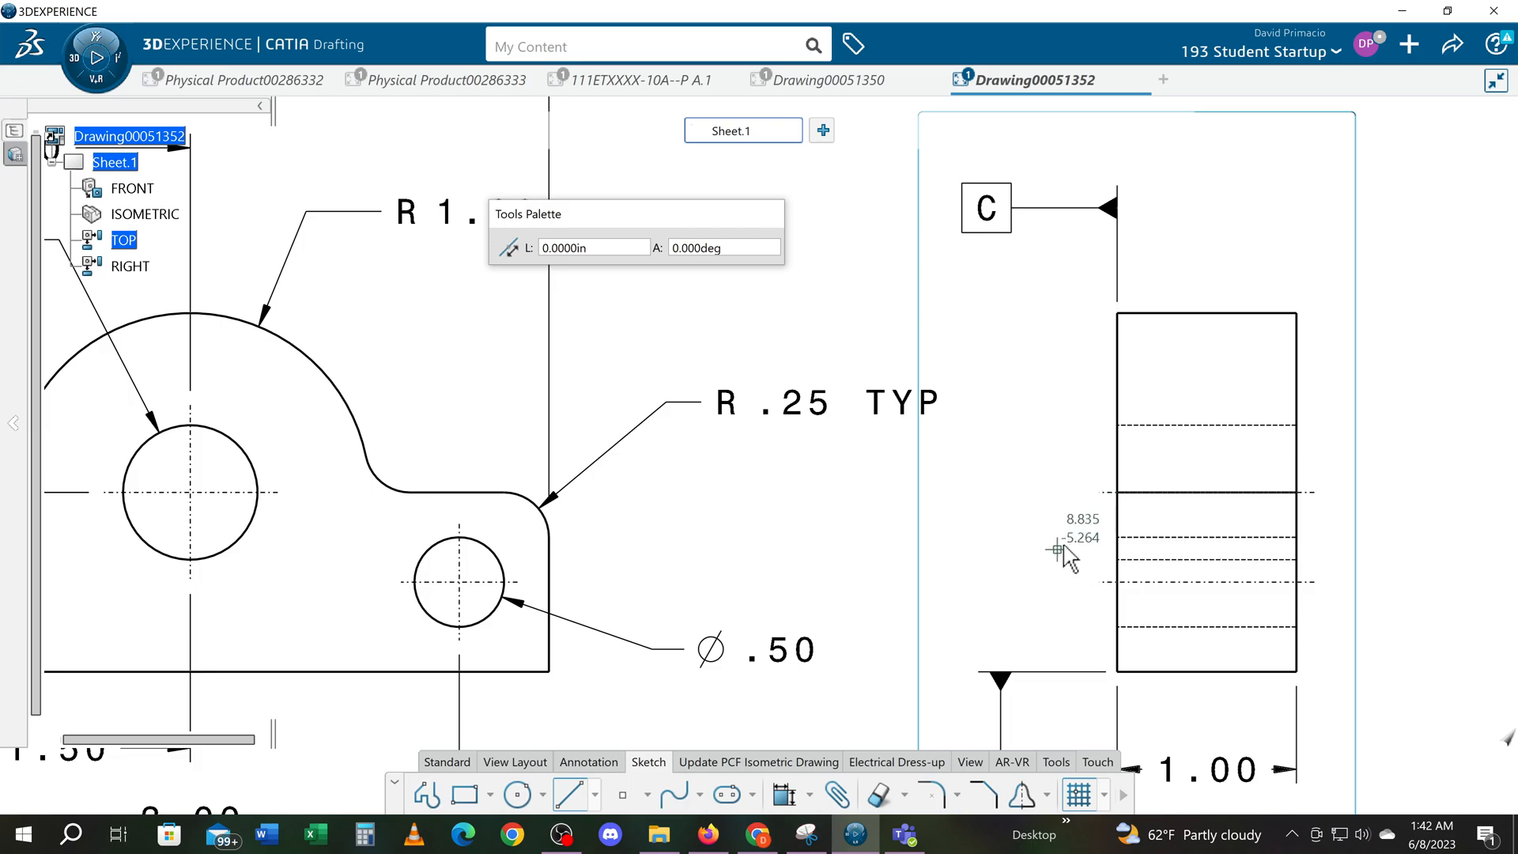
click(1108, 536)
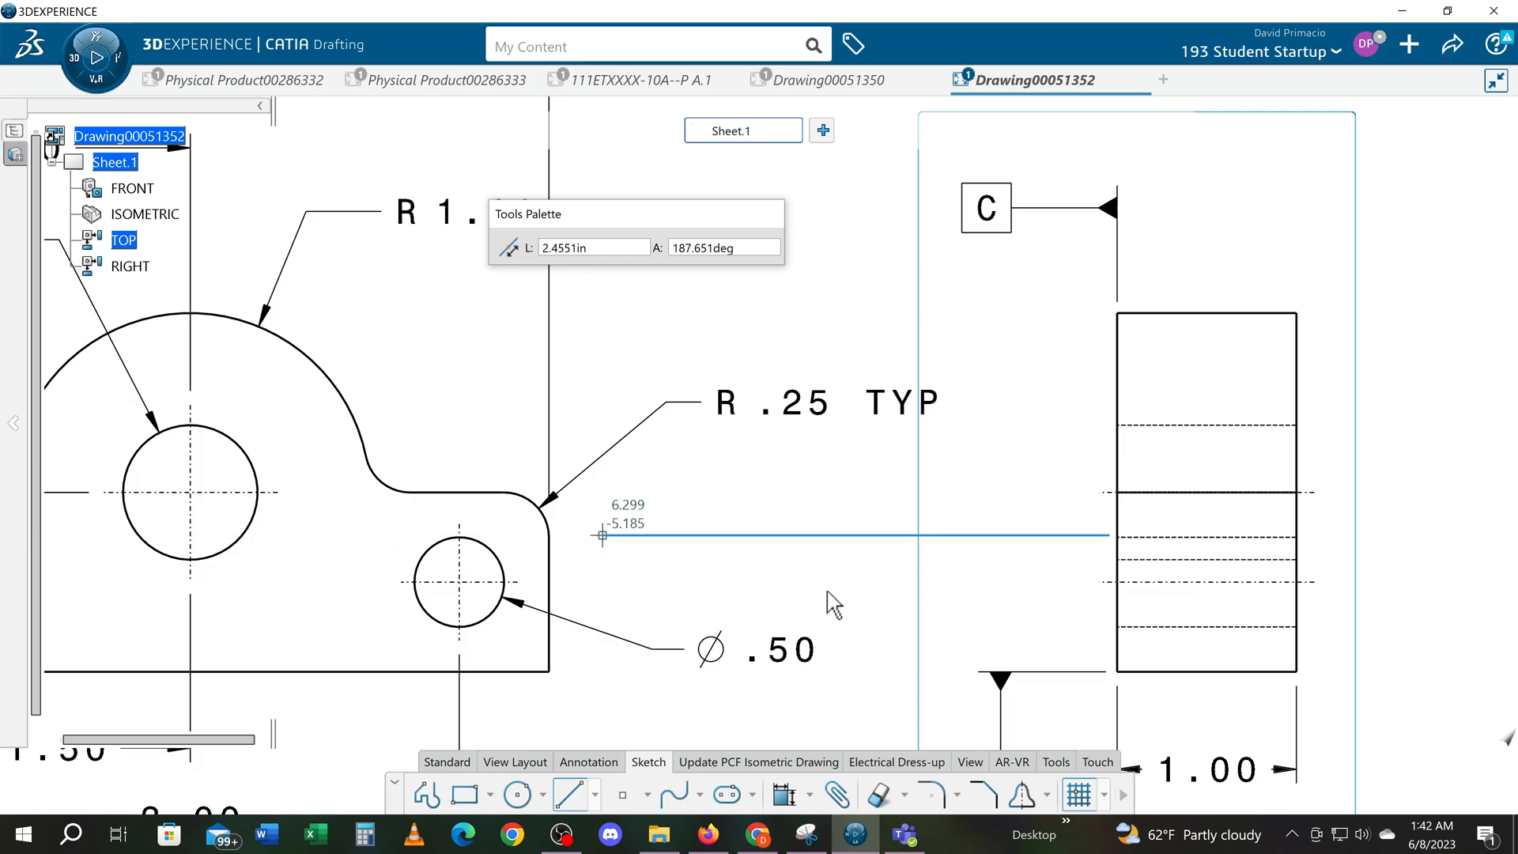
key(Escape)
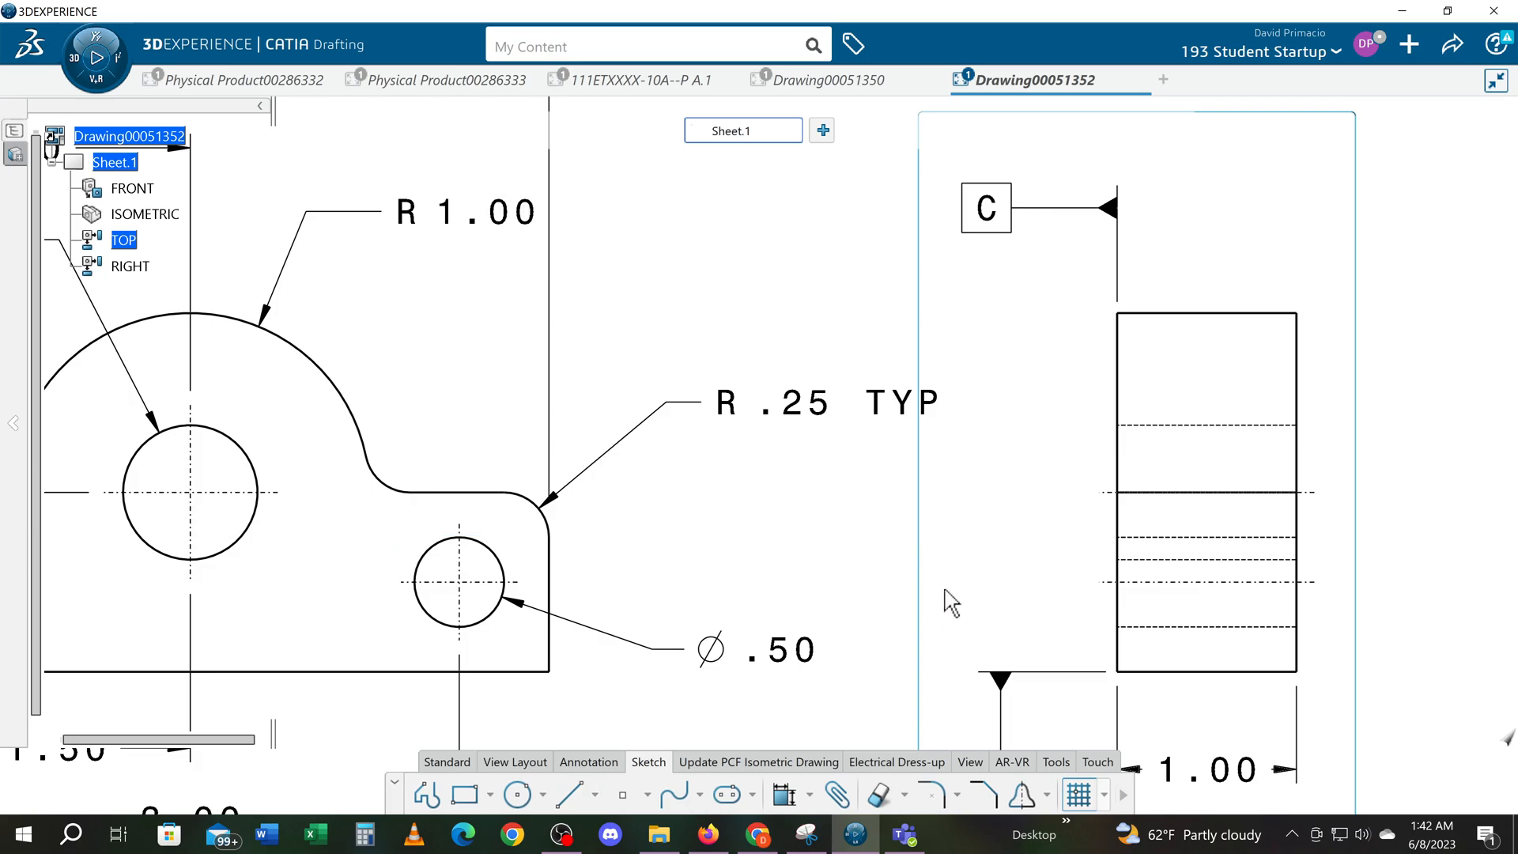
Step: Examine the datum symbols and remaining centerlines across the top, front and right views
mouse_move(958, 558)
middle_down()
mouse_move(941, 549)
mouse_move(940, 582)
middle_up()
mouse_move(803, 577)
middle_down()
mouse_move(952, 566)
mouse_move(957, 588)
middle_up()
mouse_move(677, 351)
middle_down()
mouse_move(722, 400)
mouse_move(729, 441)
middle_up()
middle_drag(703, 279, 697, 342)
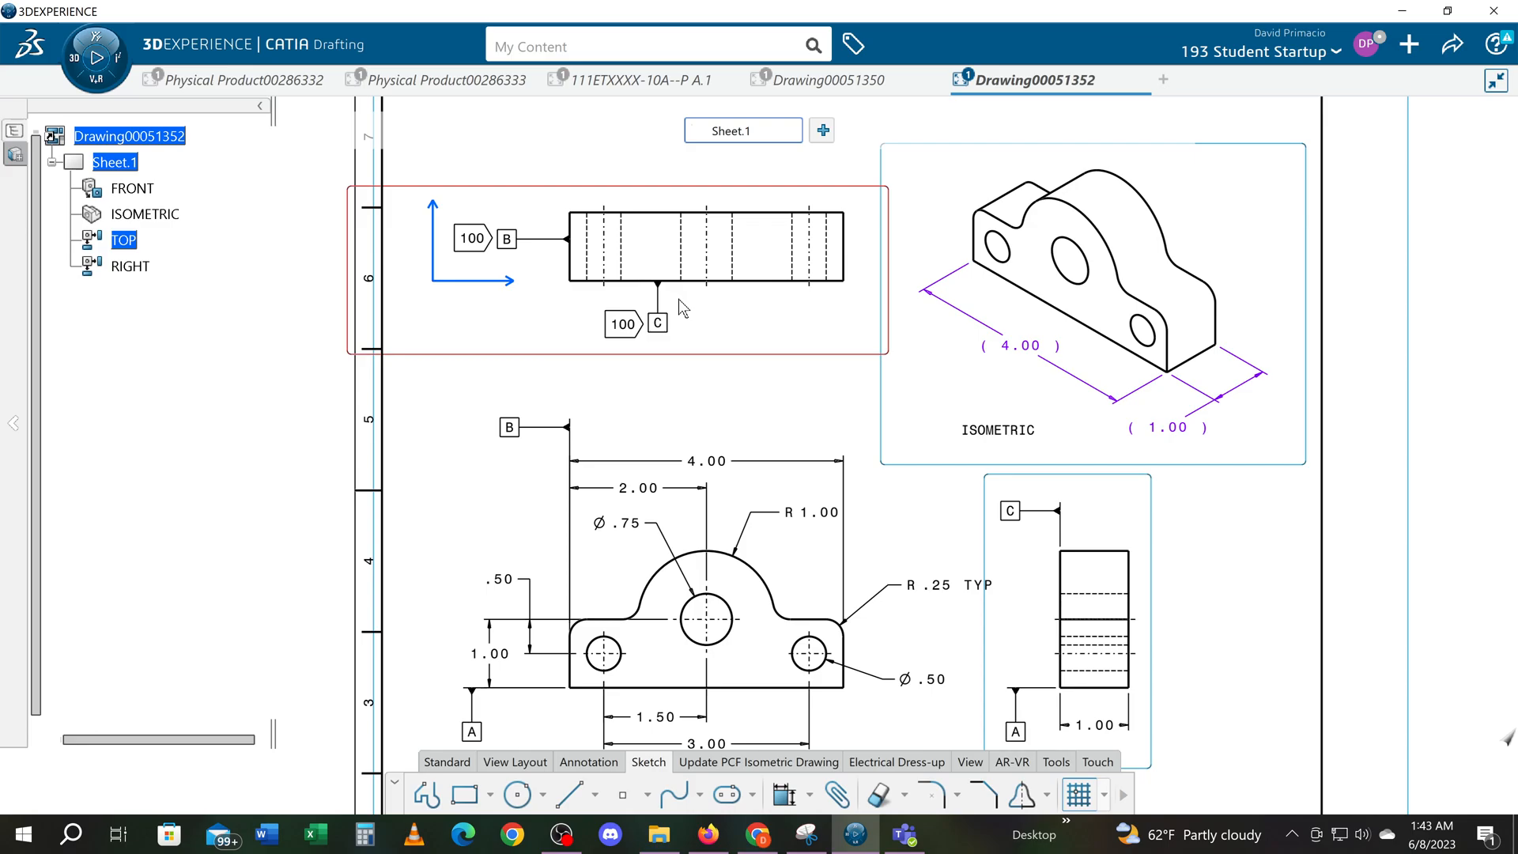
middle_drag(627, 438, 573, 347)
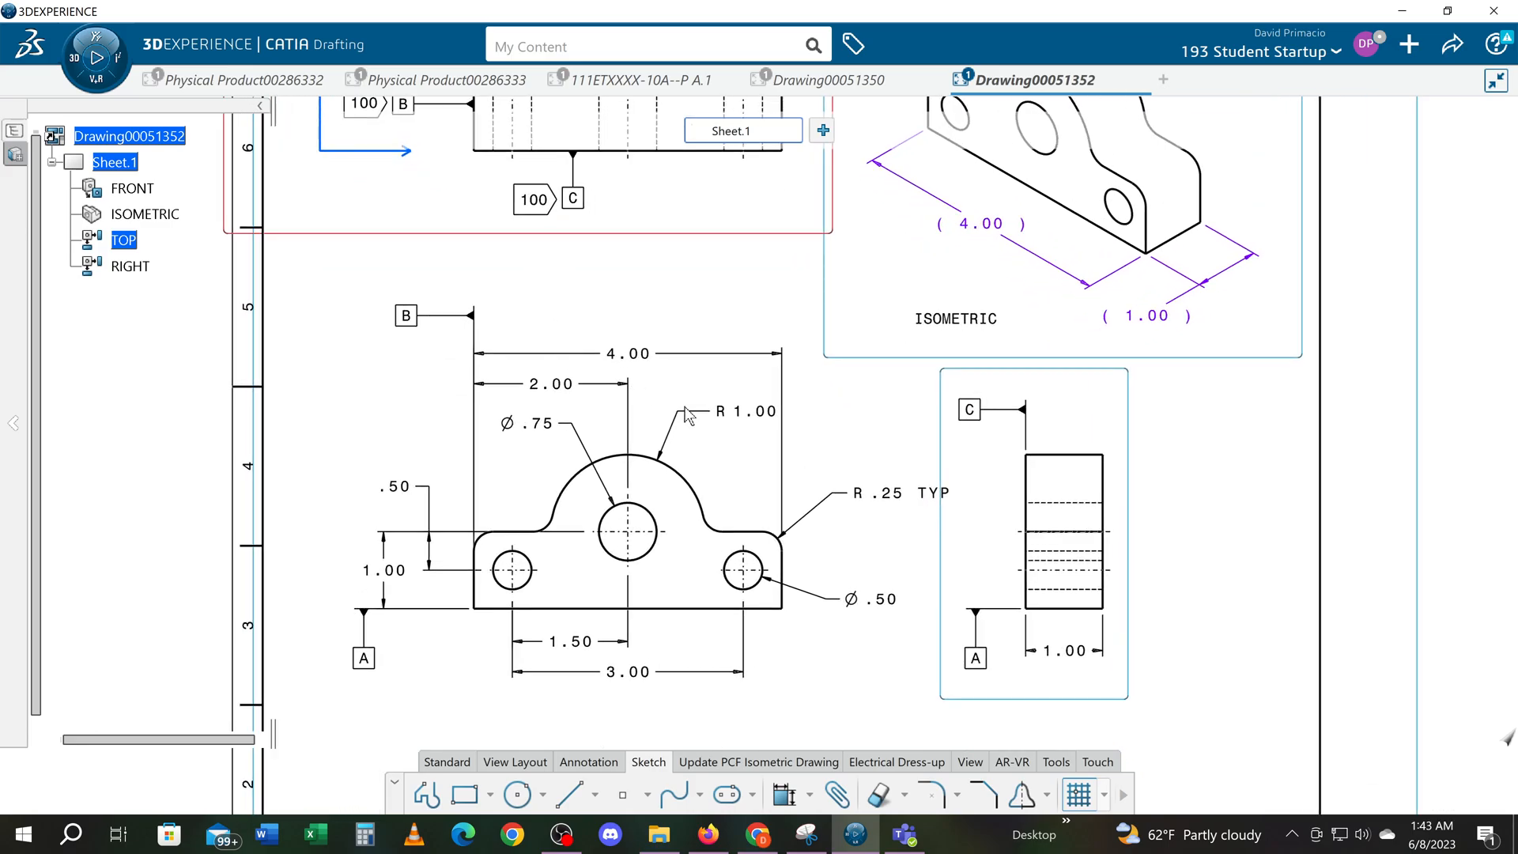
middle_drag(725, 546, 637, 503)
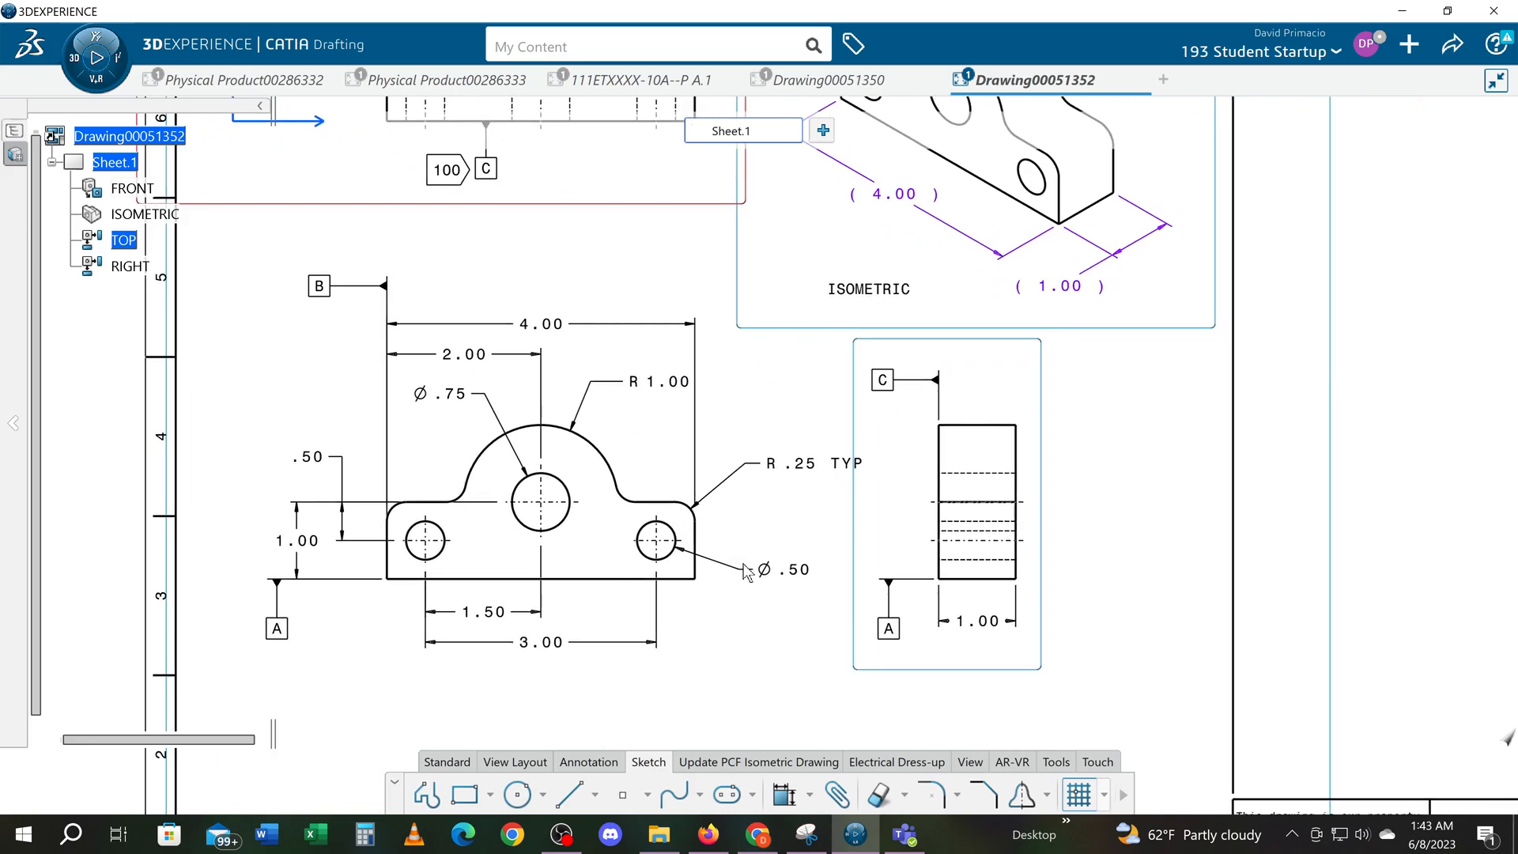
mouse_move(818, 620)
middle_down()
mouse_move(743, 647)
mouse_move(771, 617)
middle_up()
middle_drag(863, 671, 852, 596)
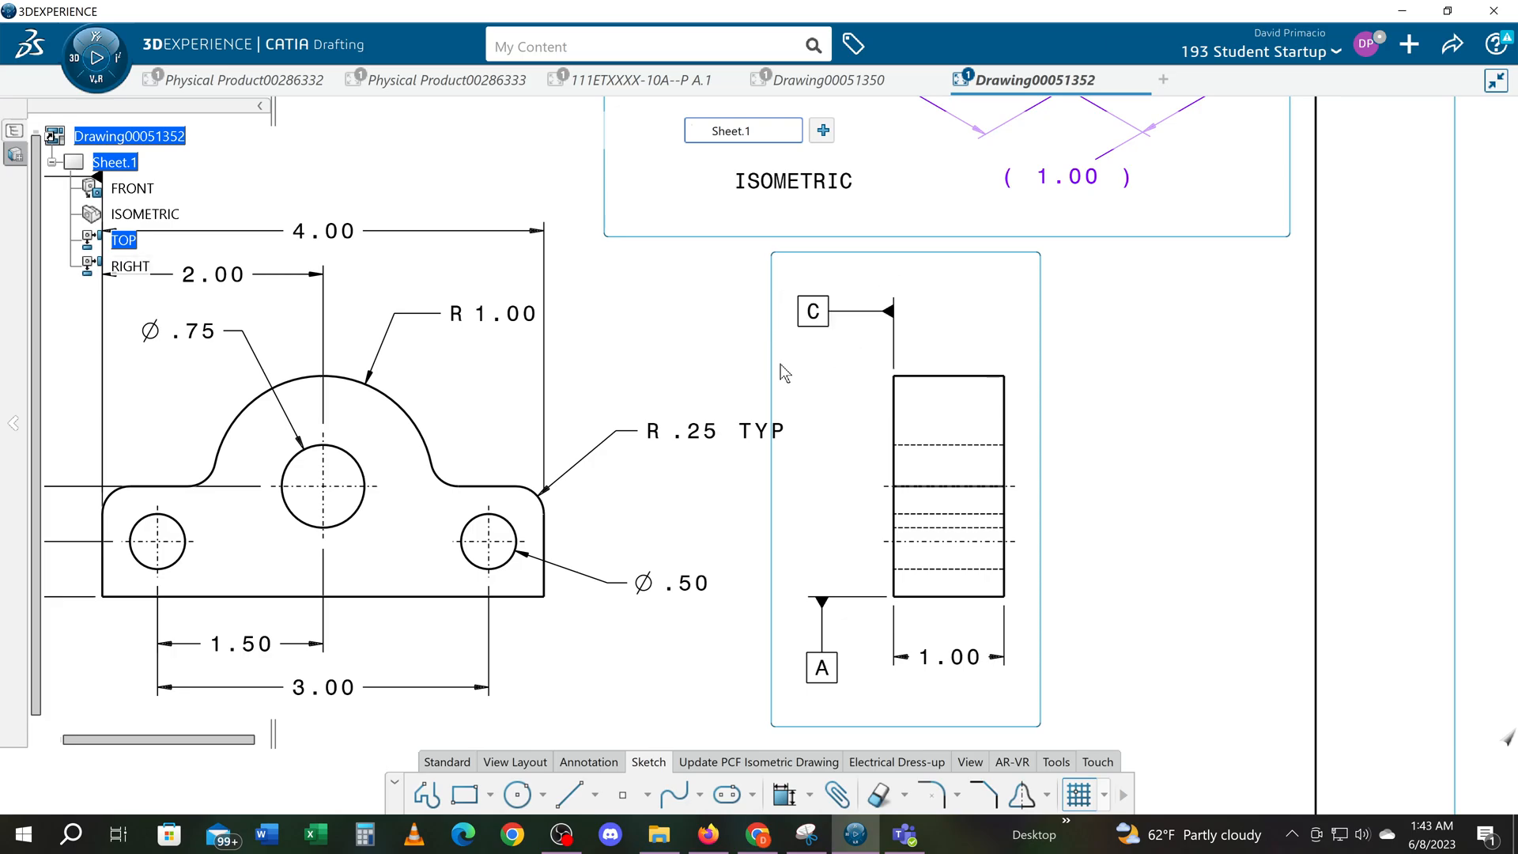
middle_drag(842, 621, 906, 540)
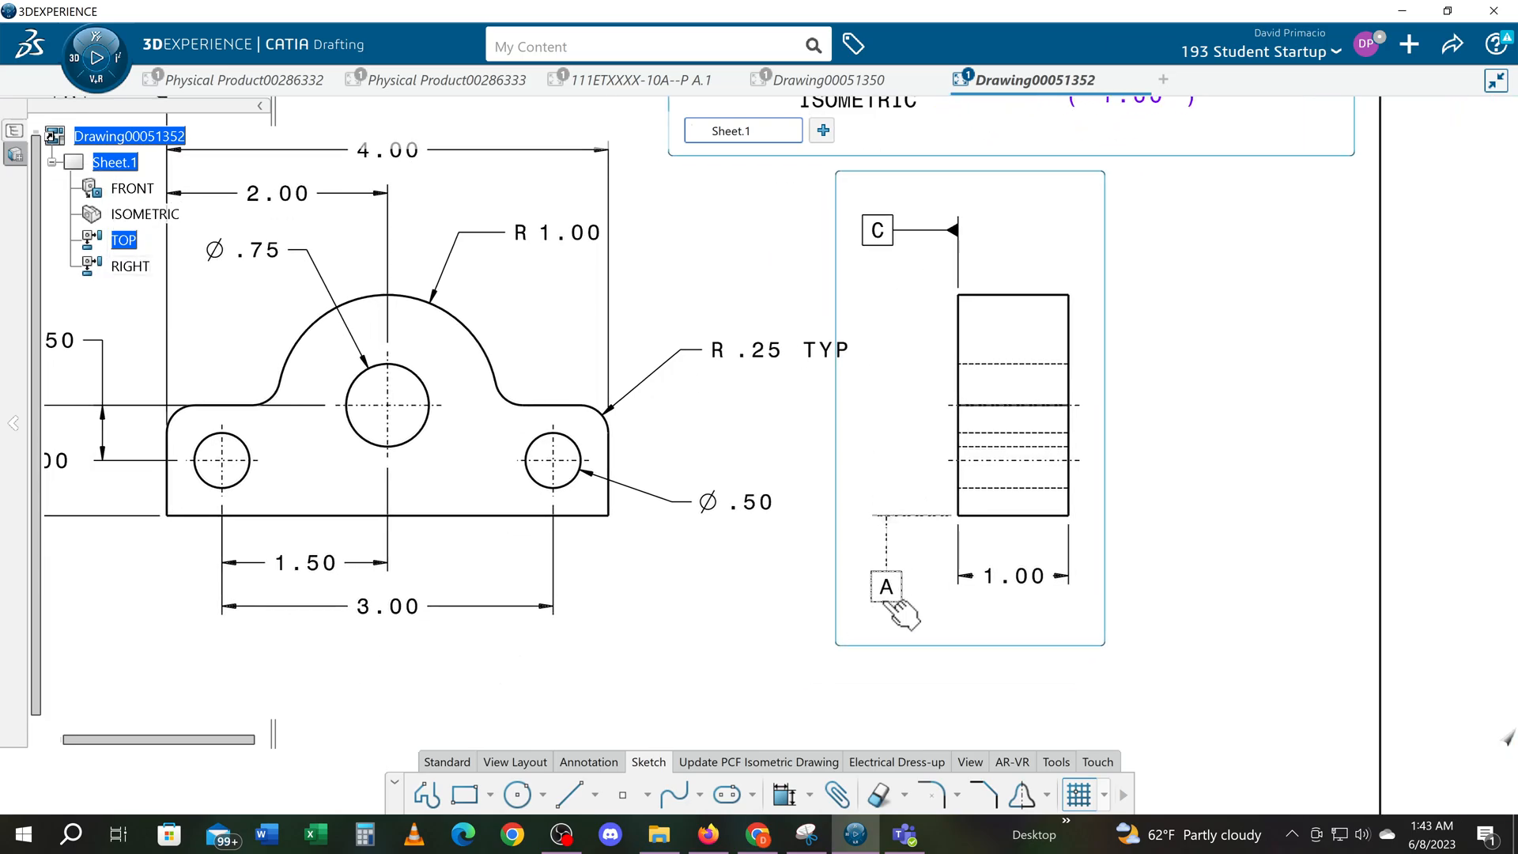
middle_drag(580, 572, 835, 617)
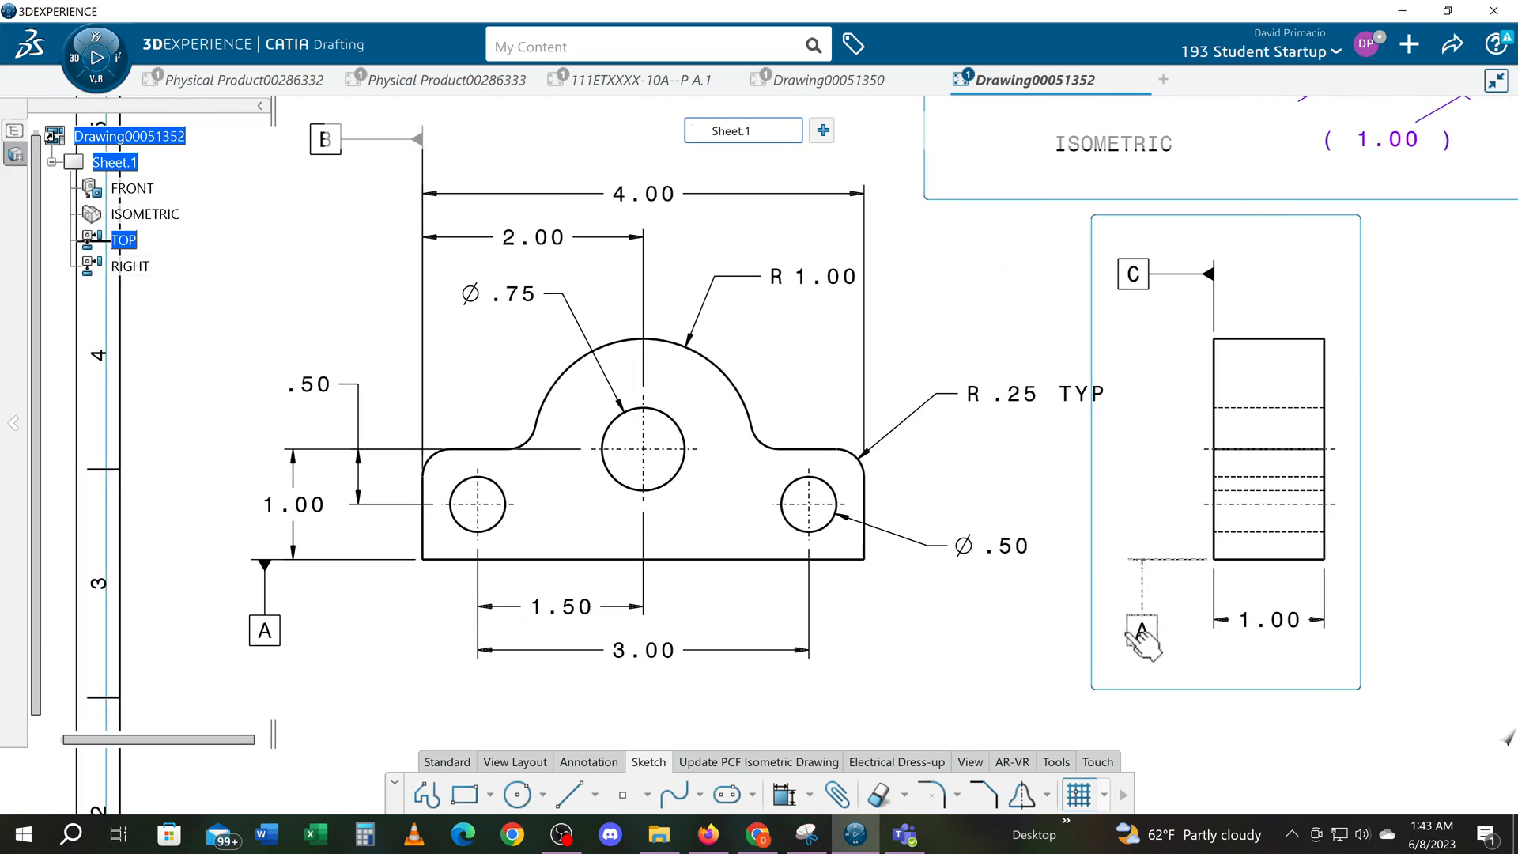
Step: Activate the RIGHT view and add a text note reading 100 at its datum A symbol
click(1097, 636)
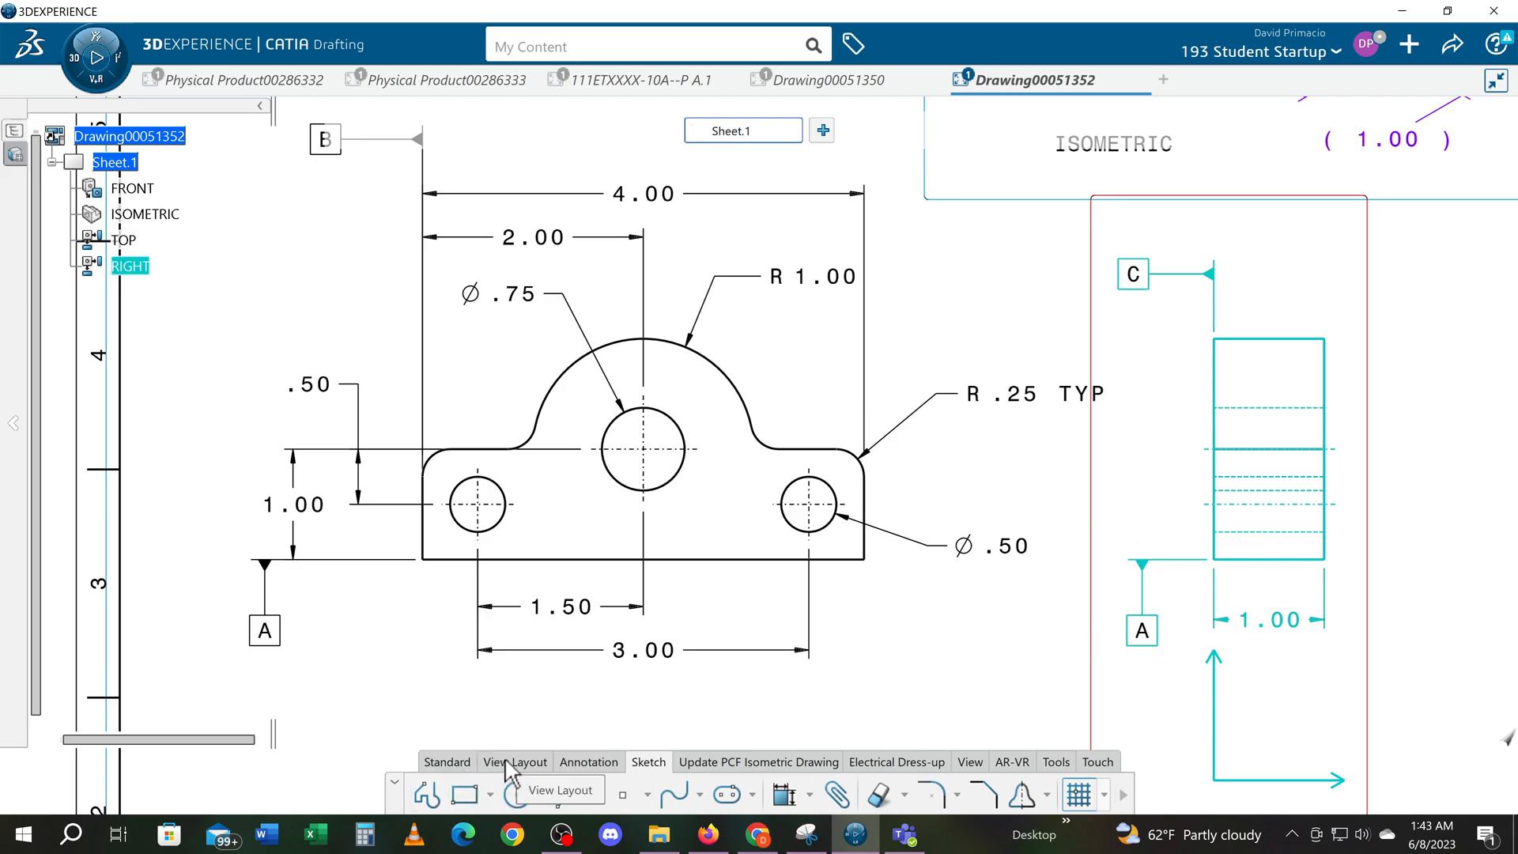
click(570, 763)
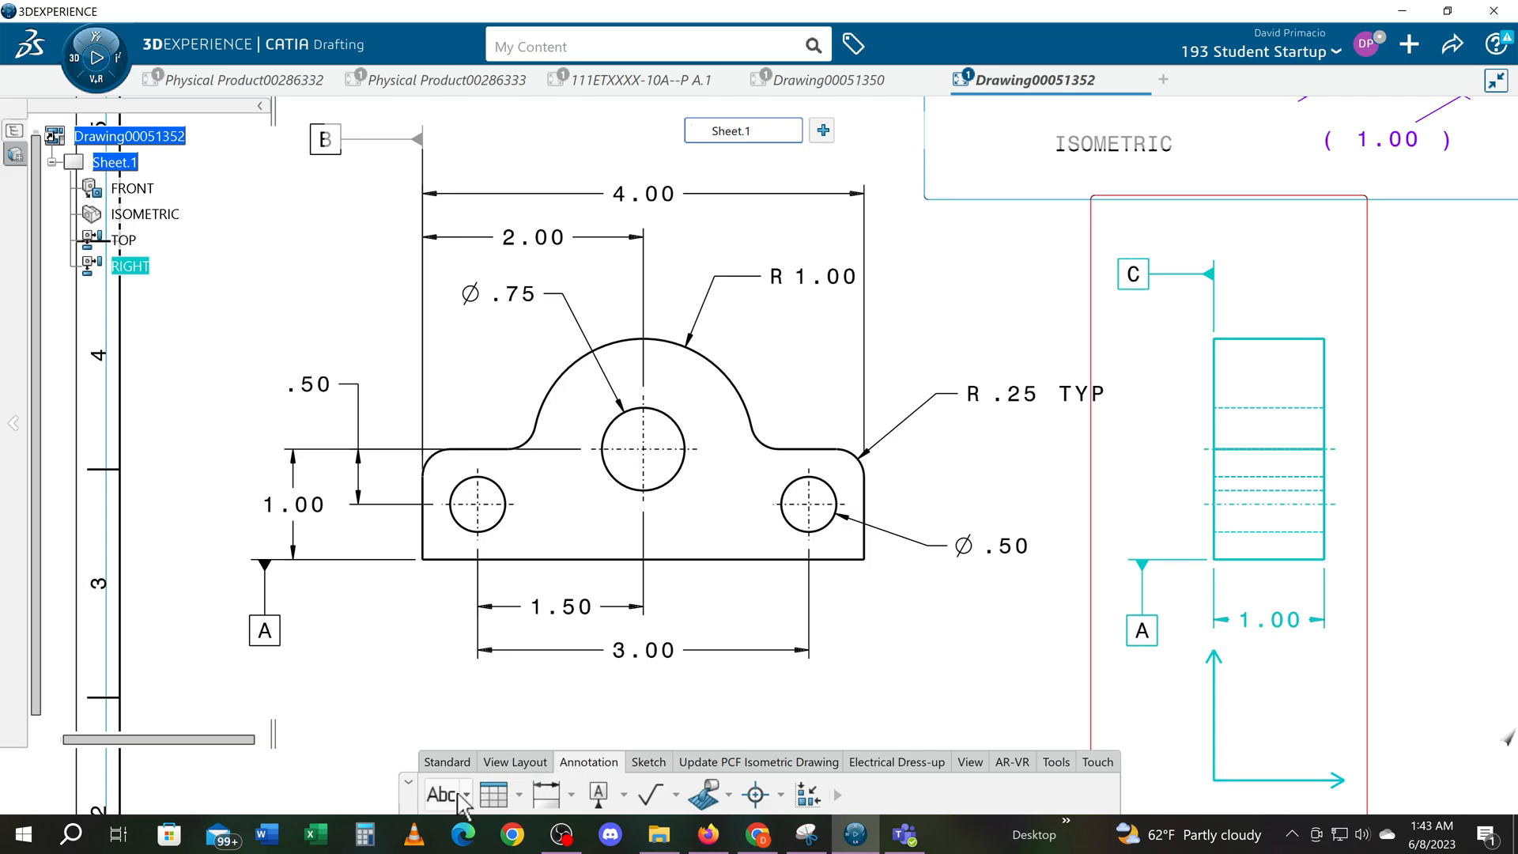
middle_drag(735, 682, 565, 648)
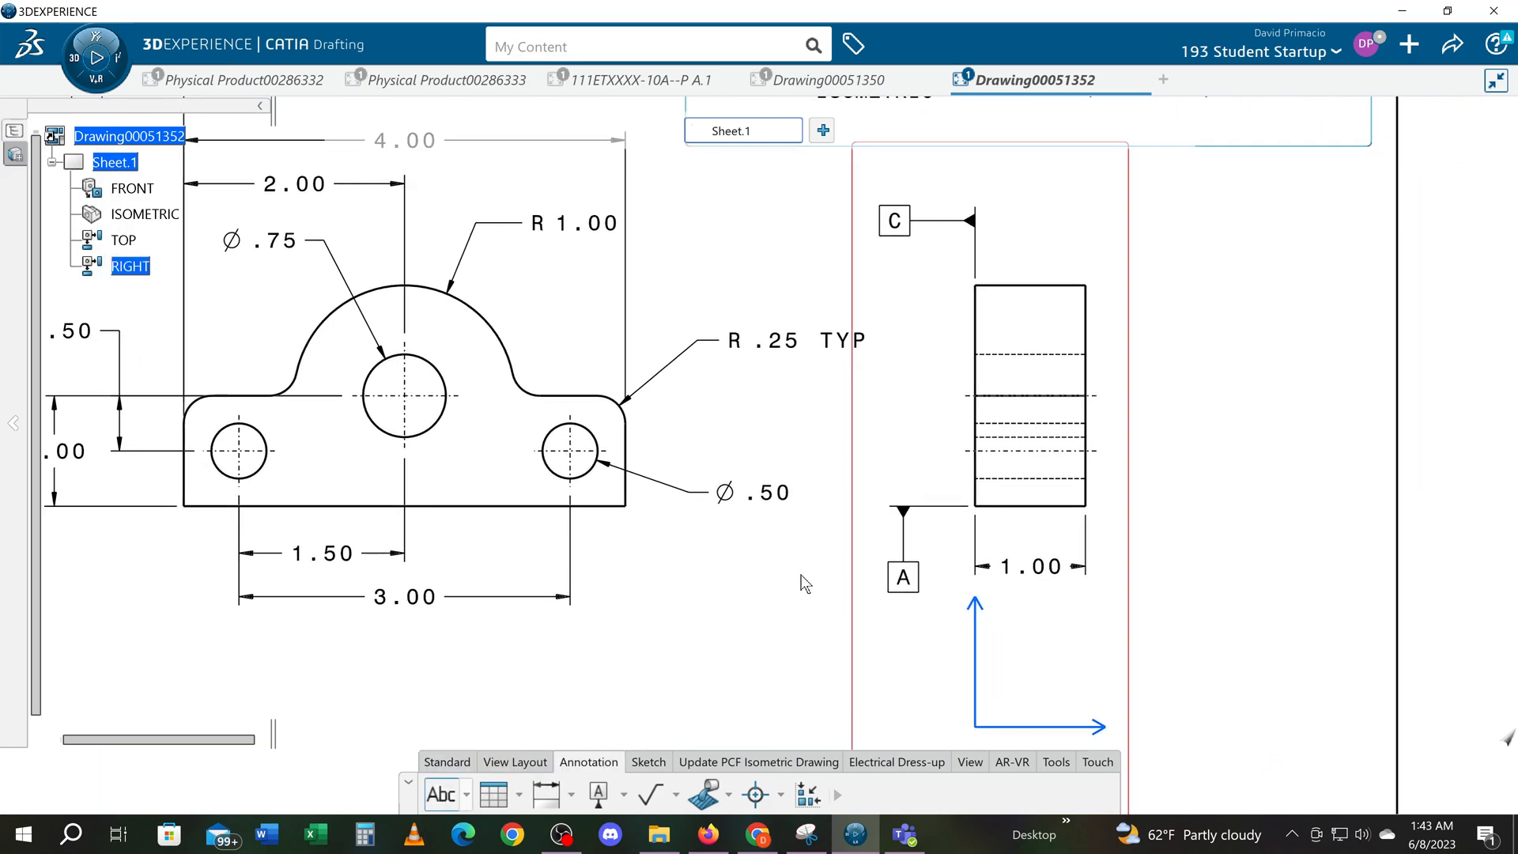
click(876, 586)
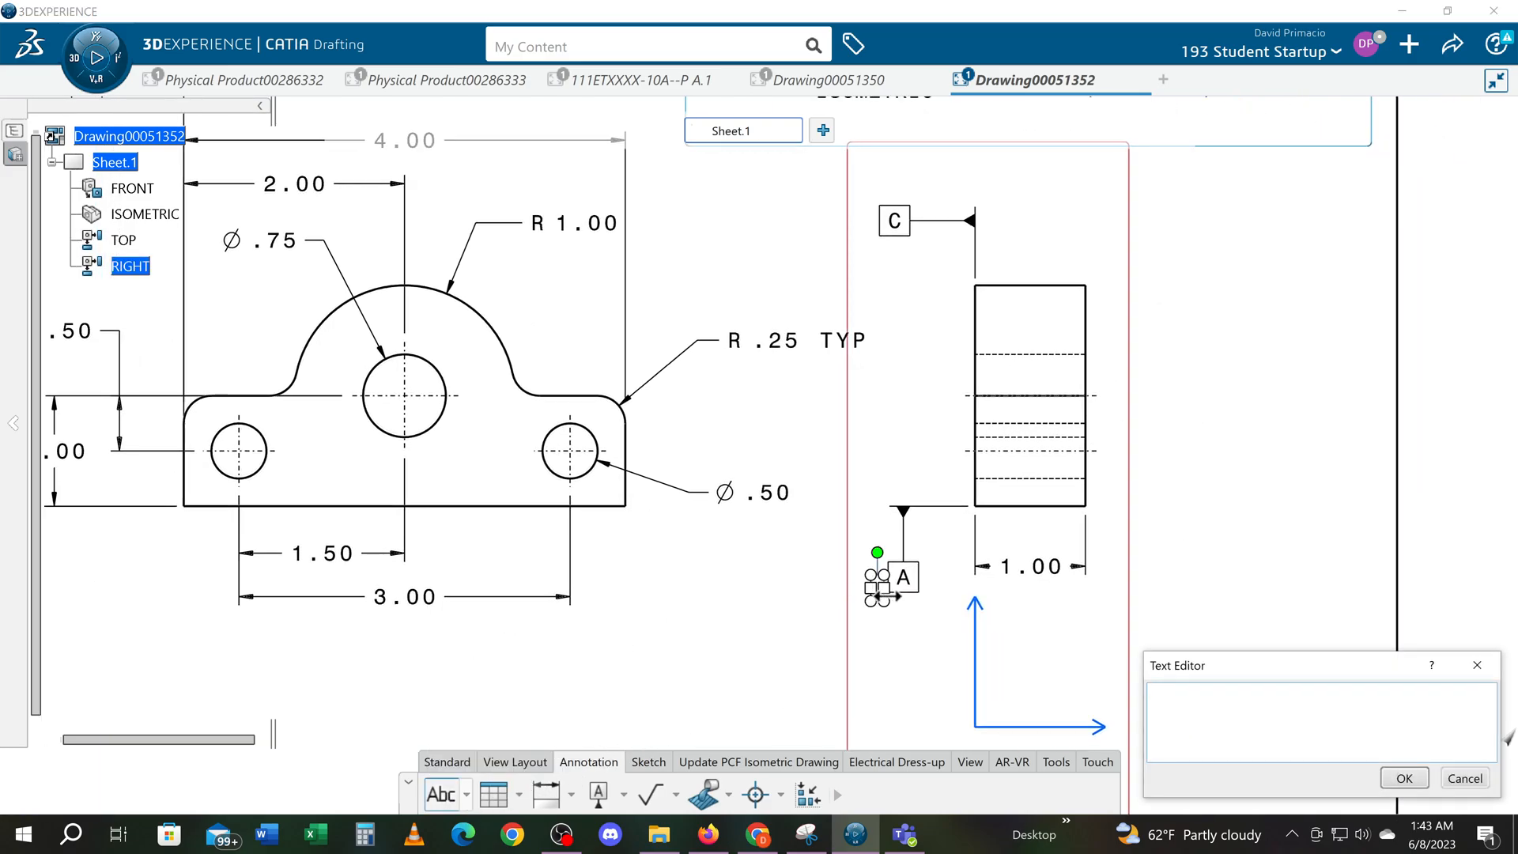
text(100)
click(901, 601)
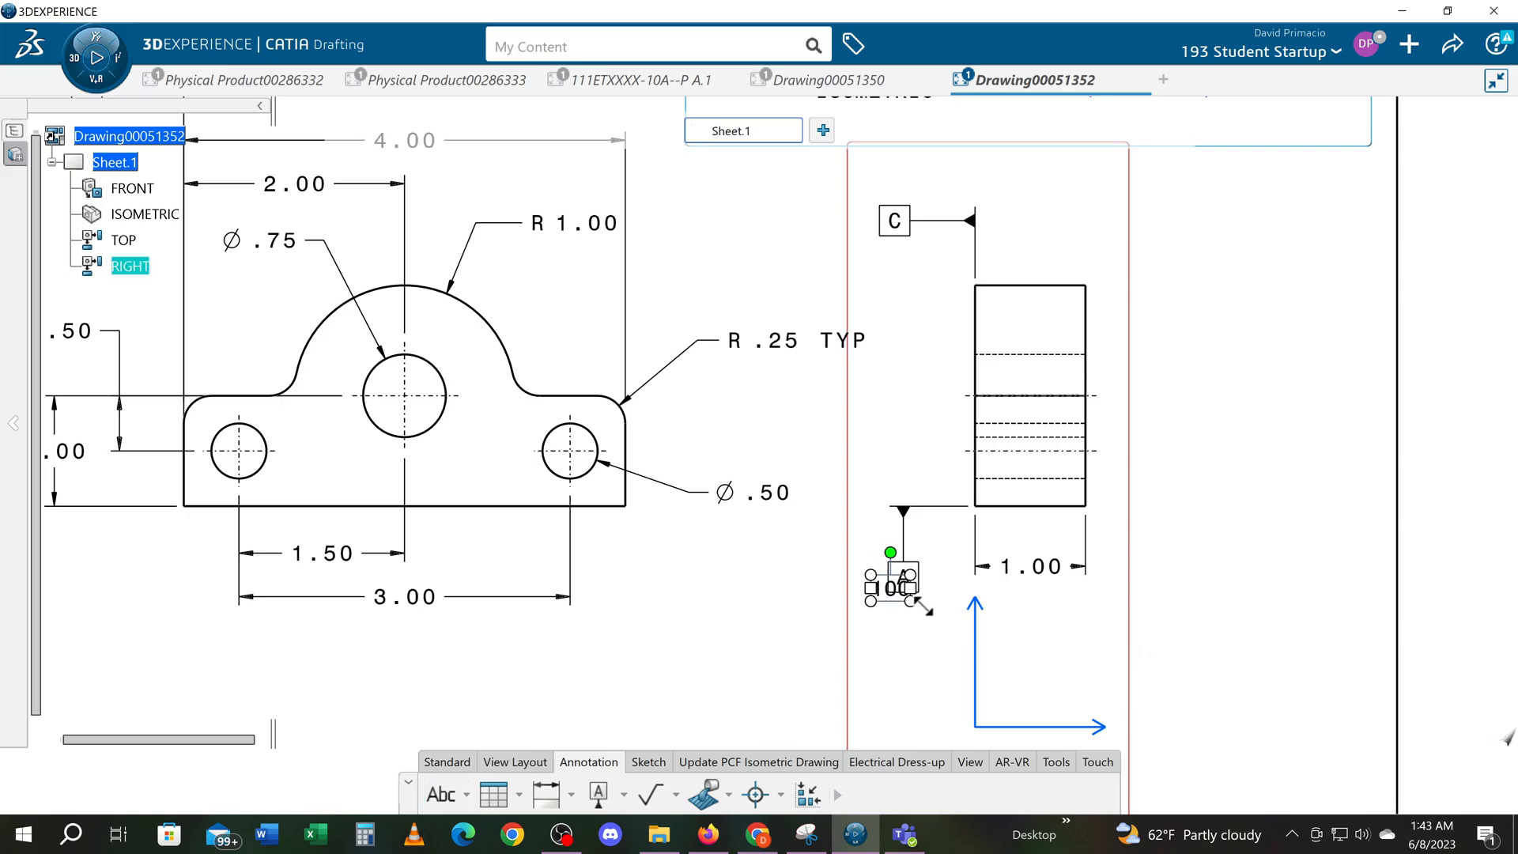
Step: Apply a Right Flag frame to the 100 note at datum A in the right view
right_click(884, 589)
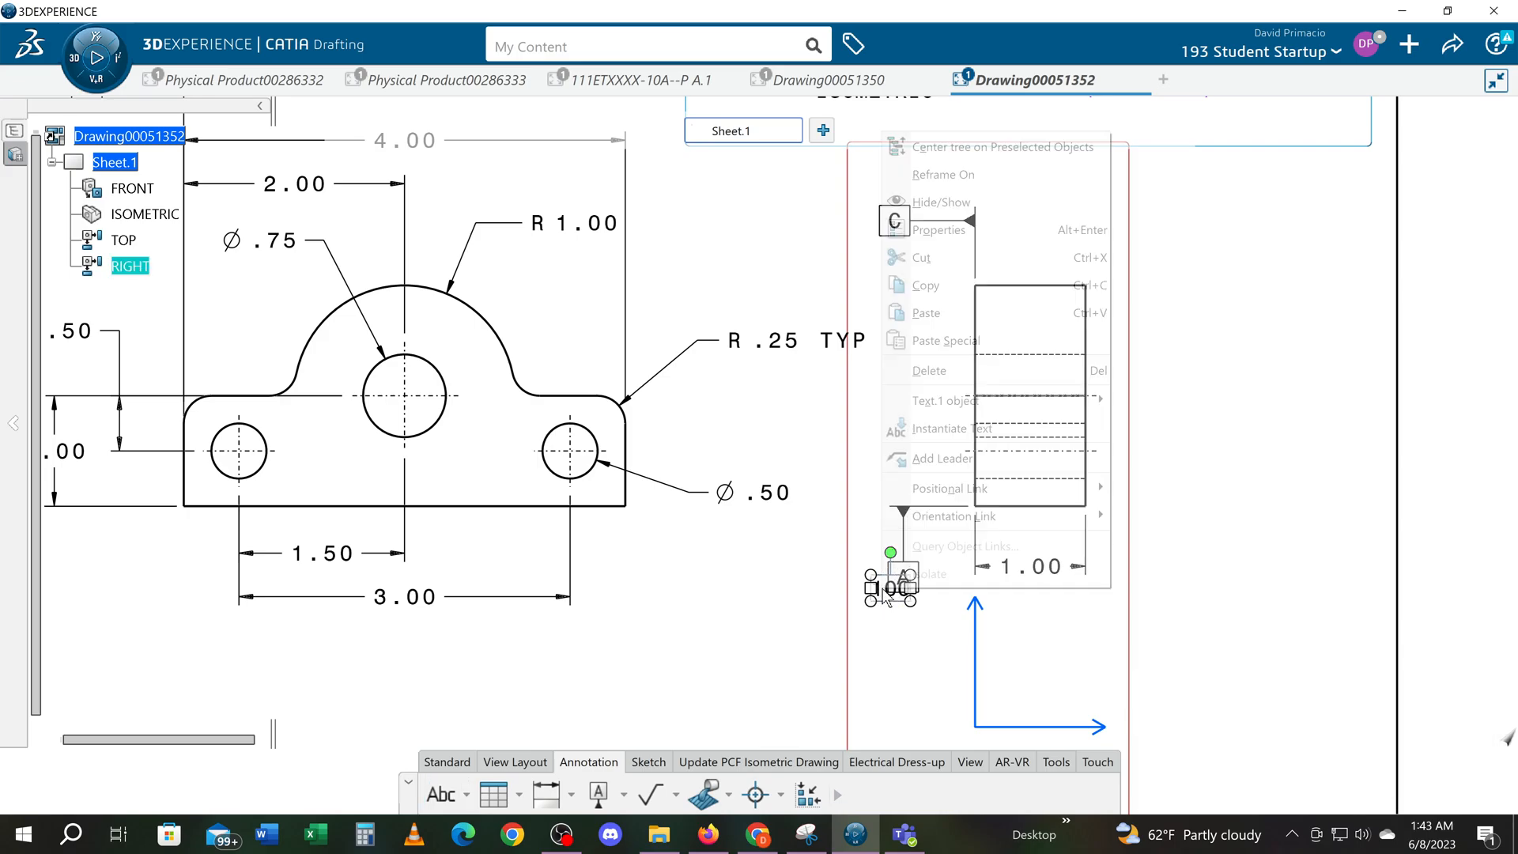
click(941, 230)
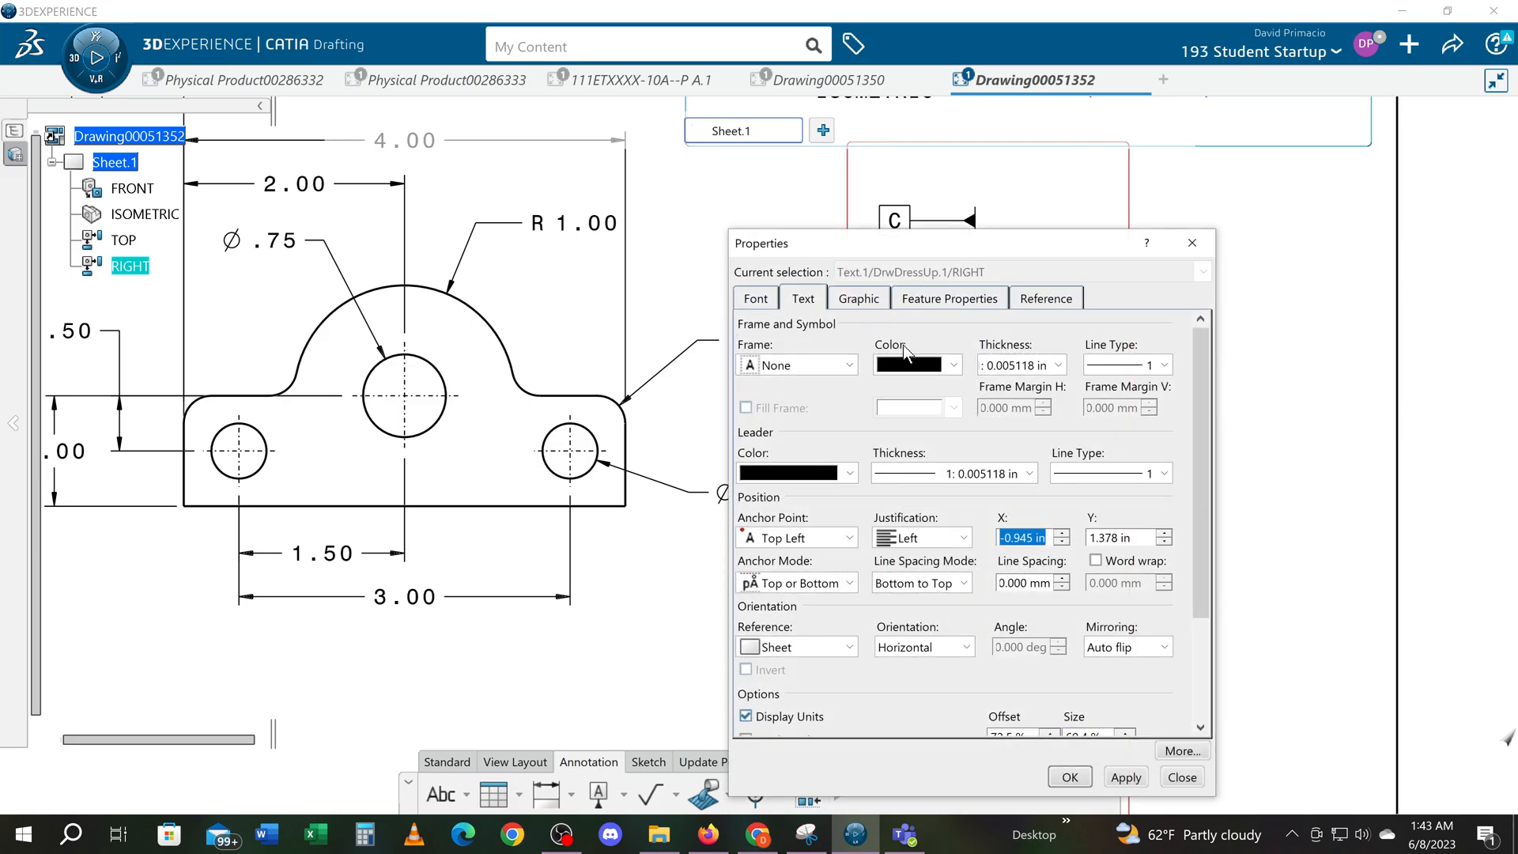
click(795, 363)
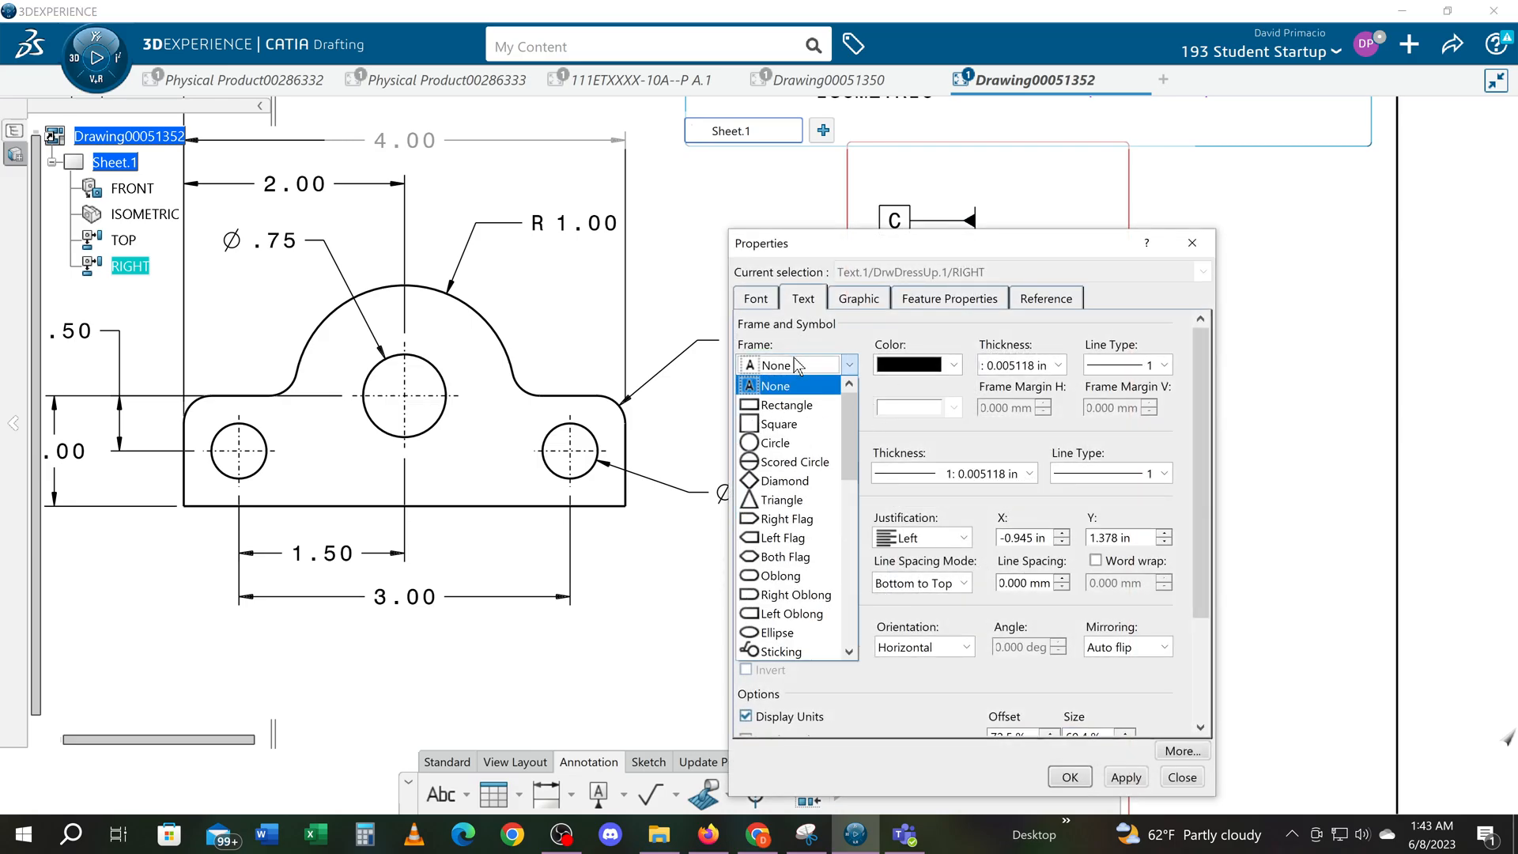
click(783, 522)
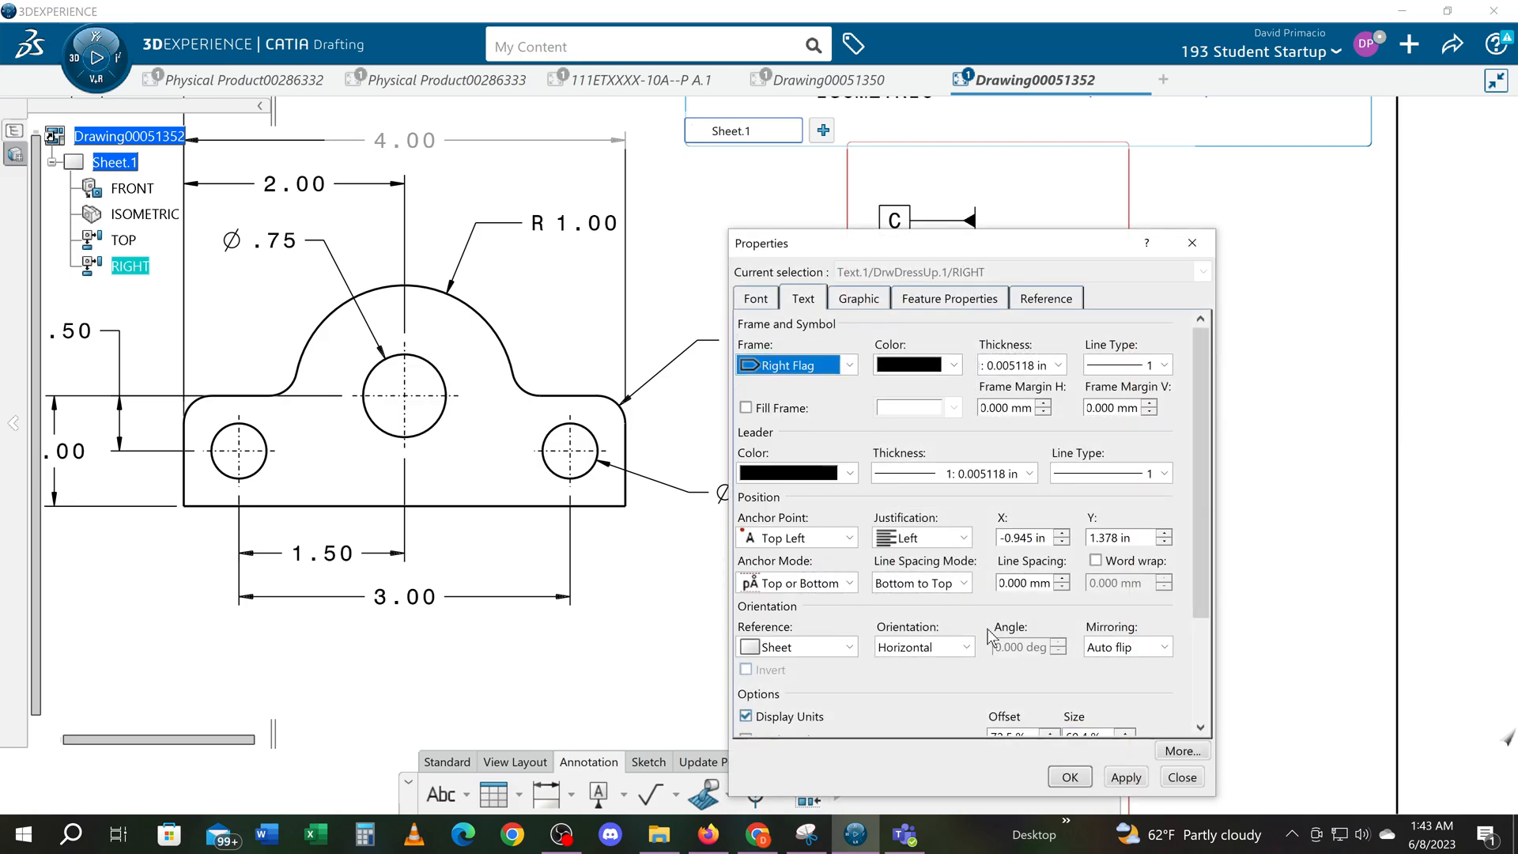
click(1069, 775)
Step: Move the flagged 100 note directly left of the right view's datum A box, leaving a small gap
scroll(909, 664, up, 3)
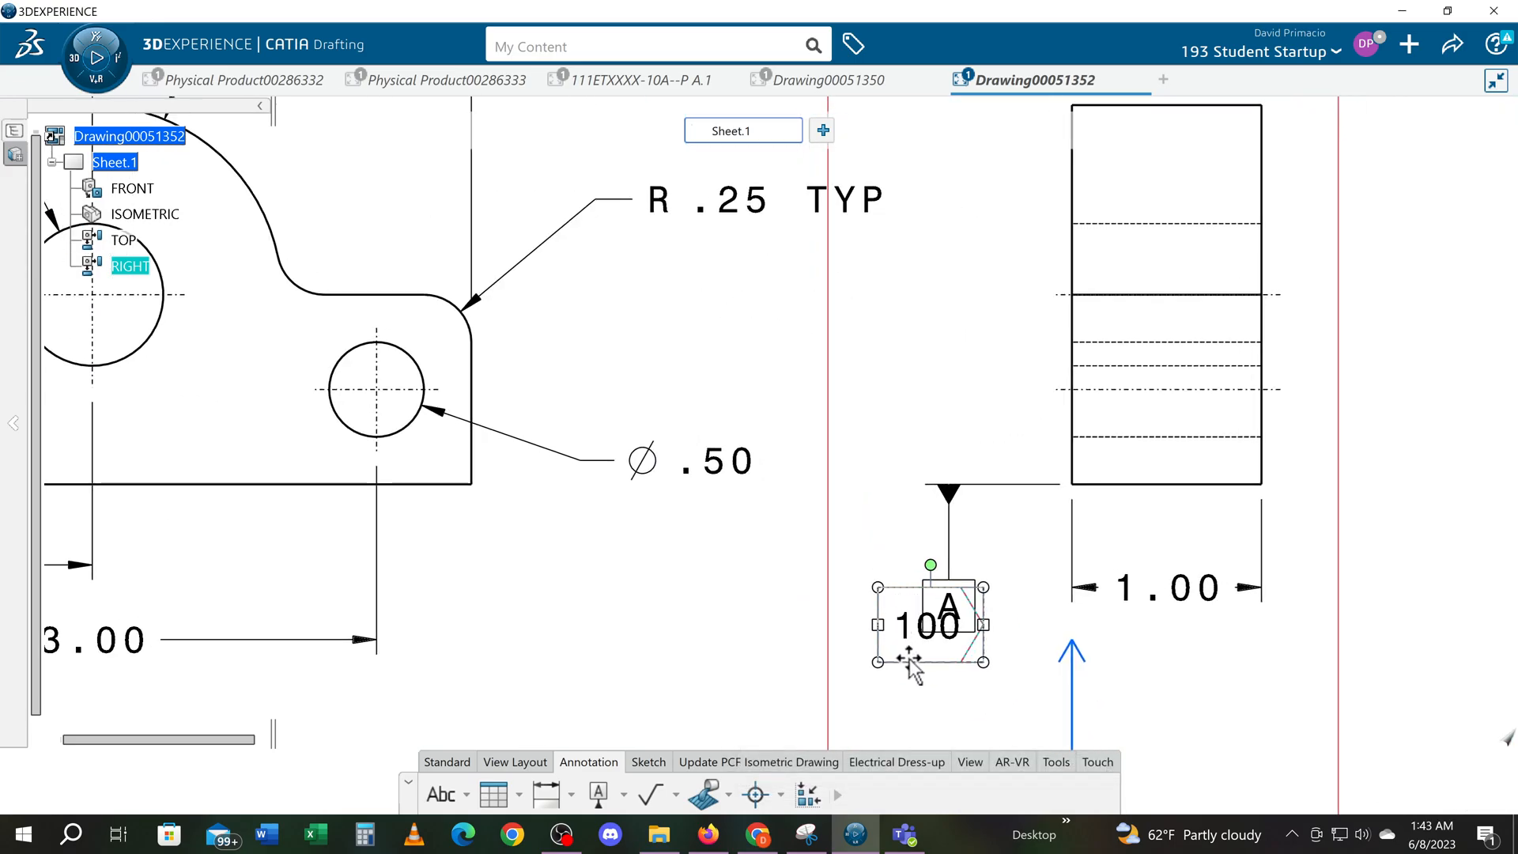
drag(910, 661, 838, 641)
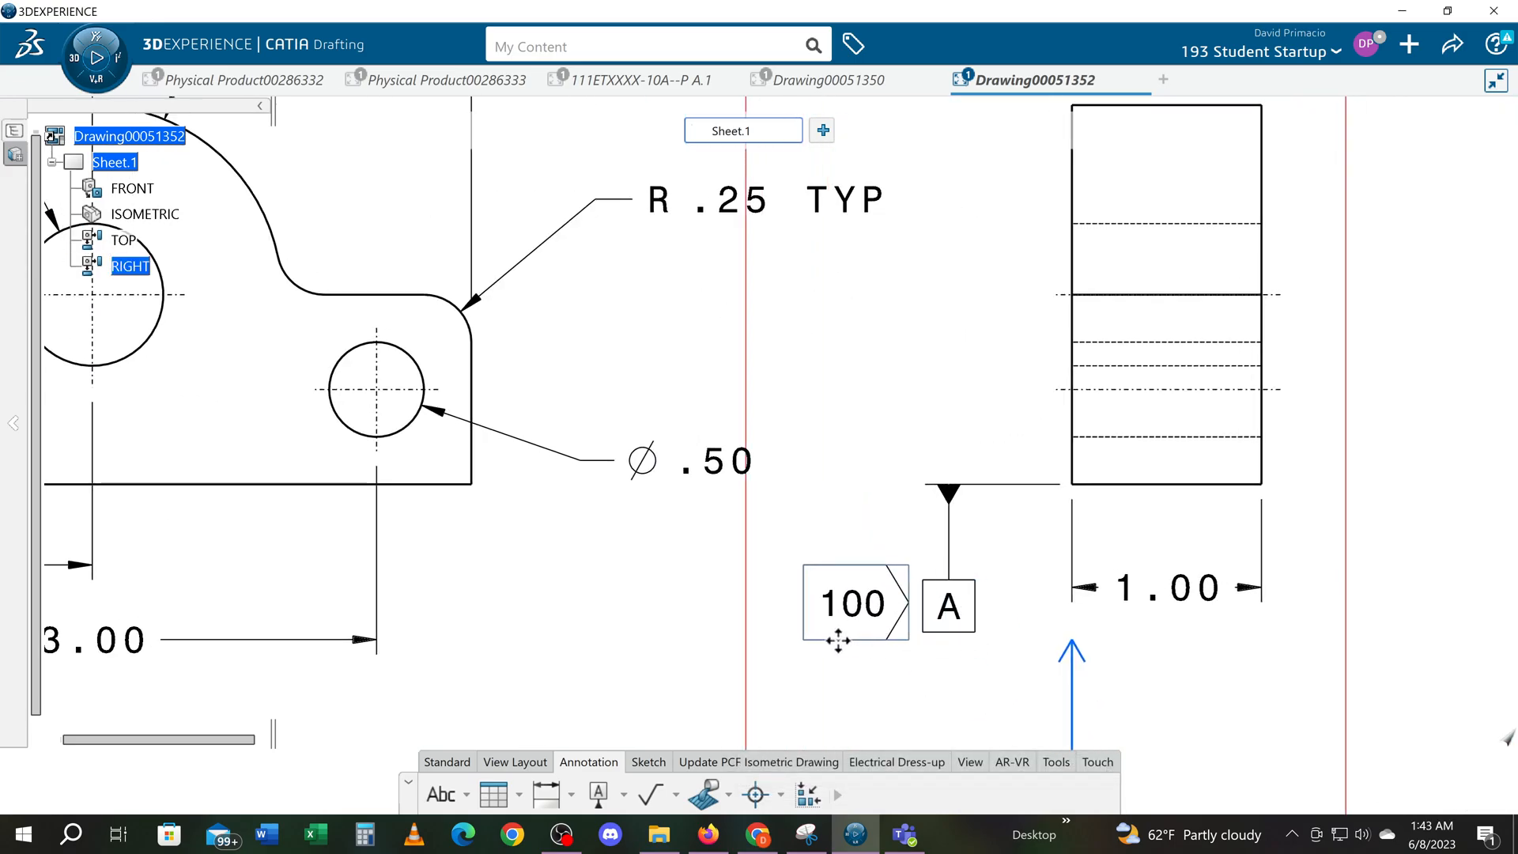
scroll(908, 509, down, 5)
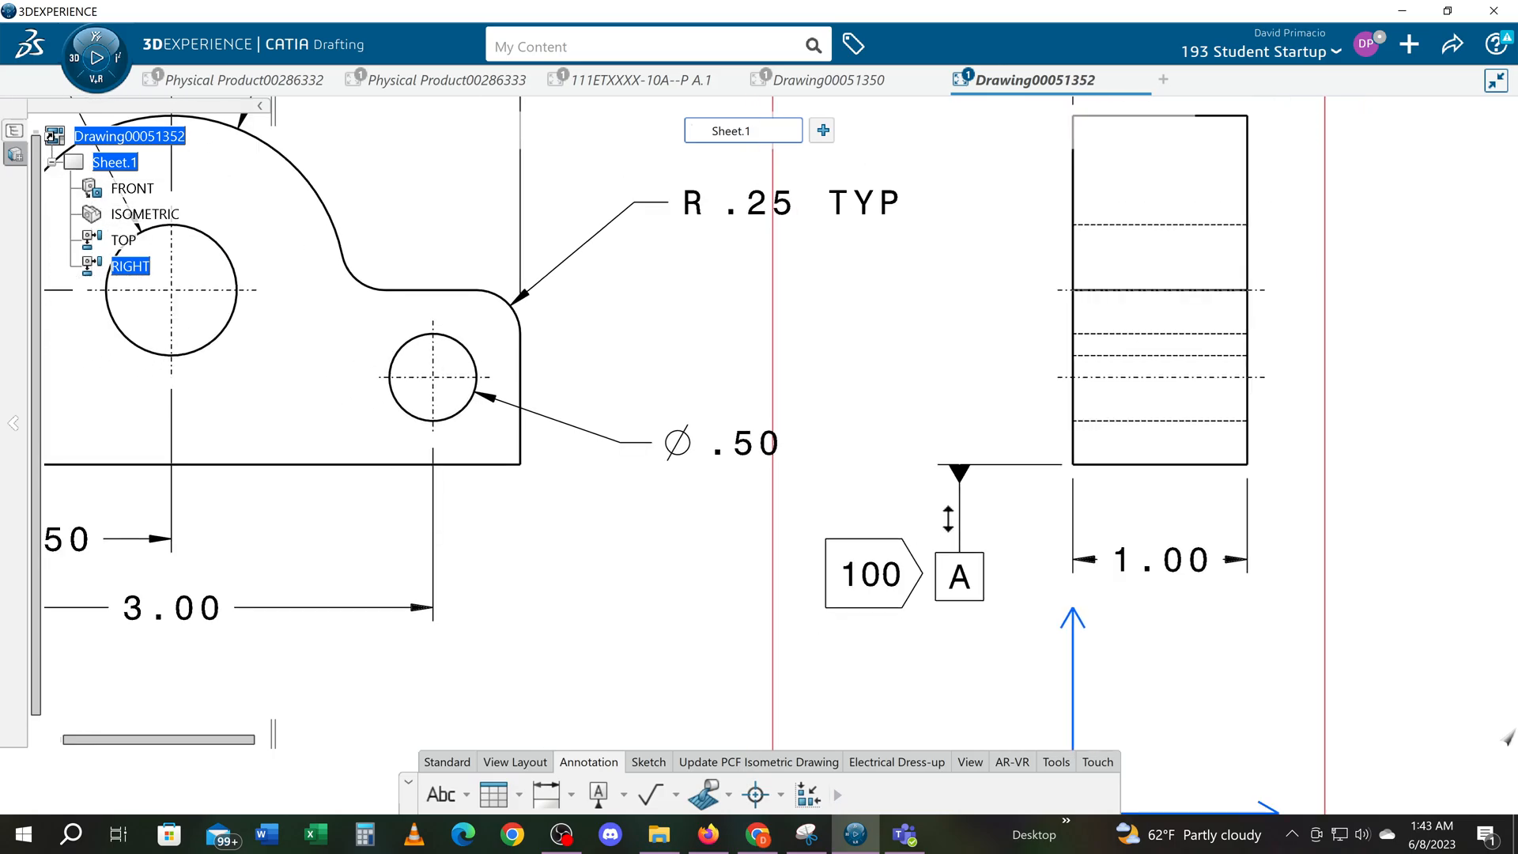
mouse_move(725, 595)
middle_down()
mouse_move(801, 596)
mouse_move(806, 621)
mouse_move(765, 665)
mouse_move(737, 664)
mouse_move(732, 646)
middle_up()
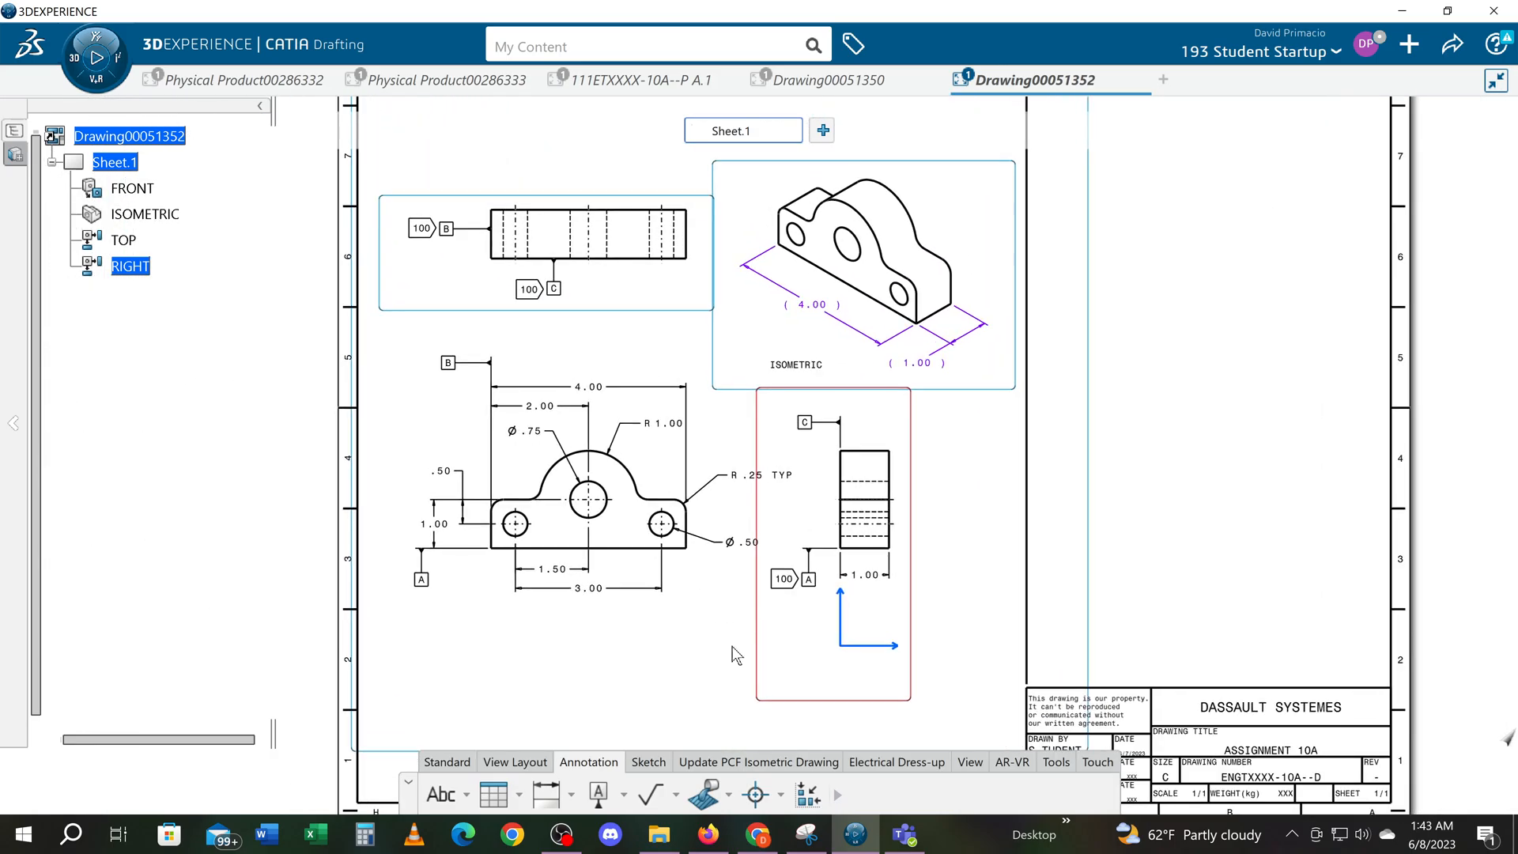